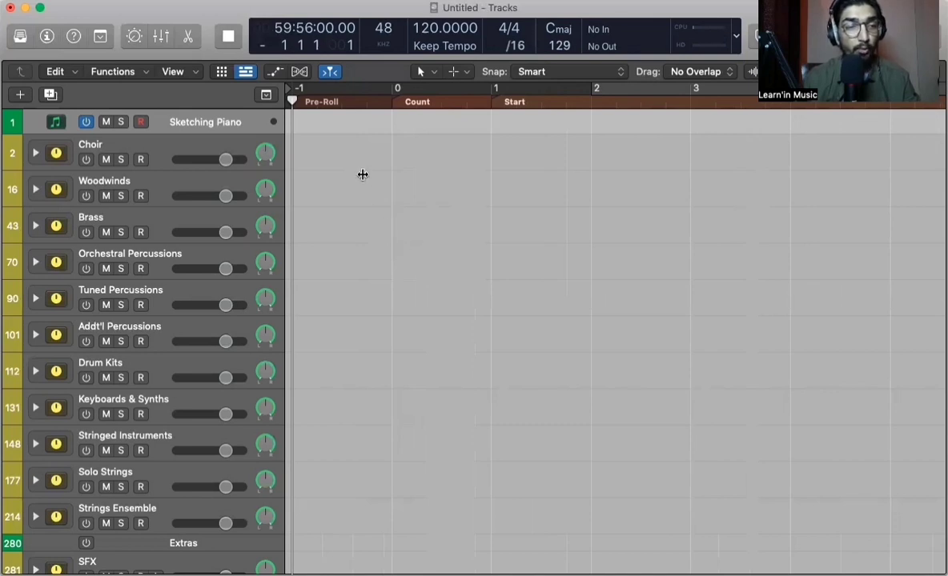
- Look through the whole orchestral template's track list, from Sketching Piano down to Stereo Out
scroll(308, 276, "down", 3)
scroll(307, 275, "up", 3)
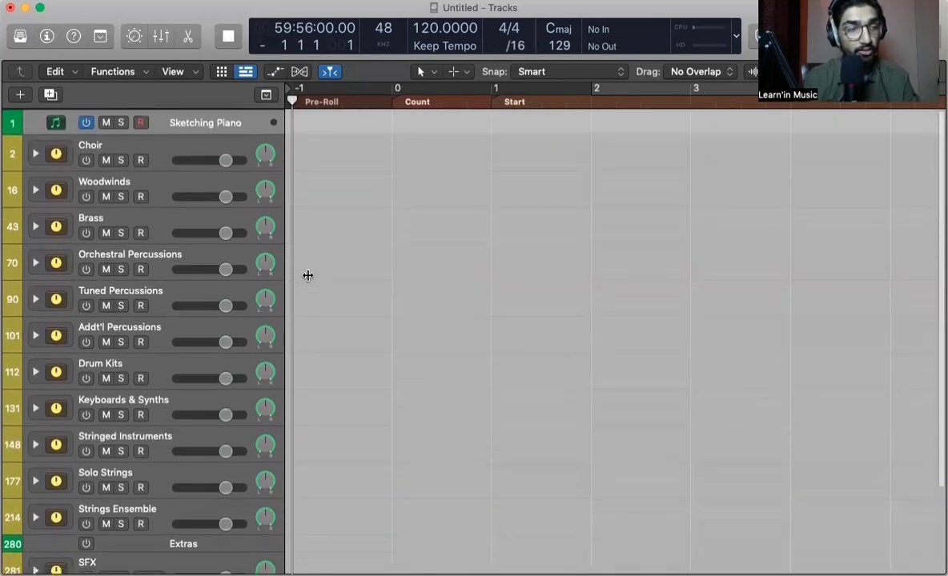
scroll(307, 276, "down", 3)
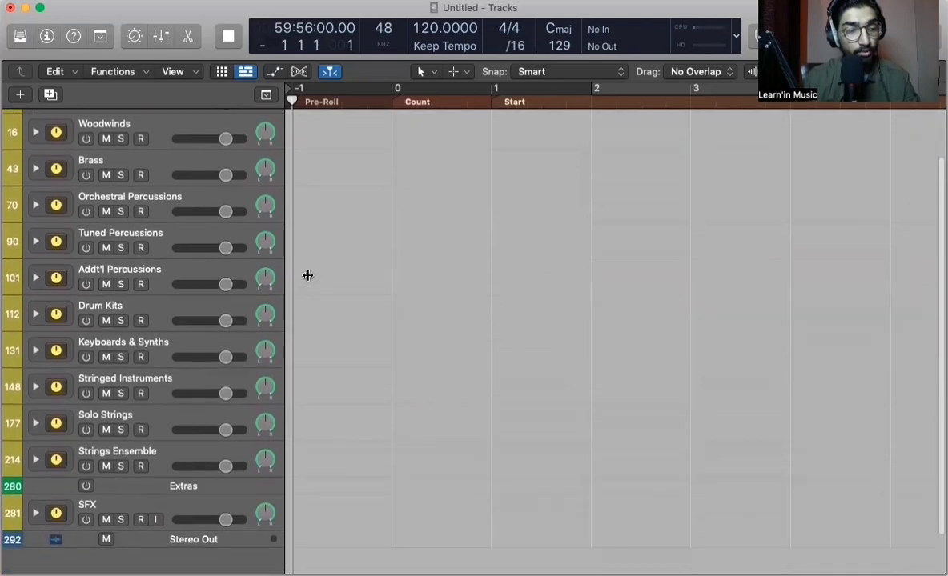
scroll(307, 275, "up", 3)
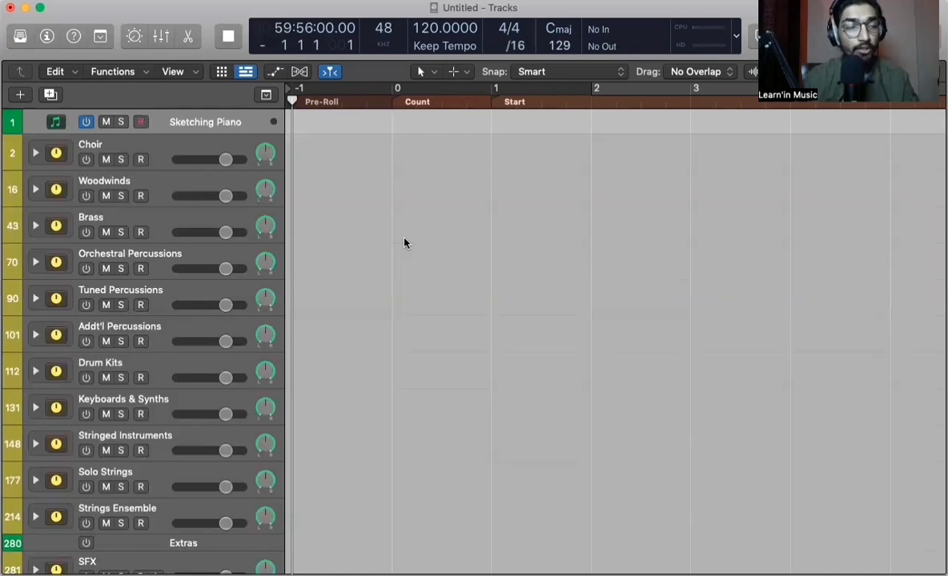
scroll(404, 243, "down", 1)
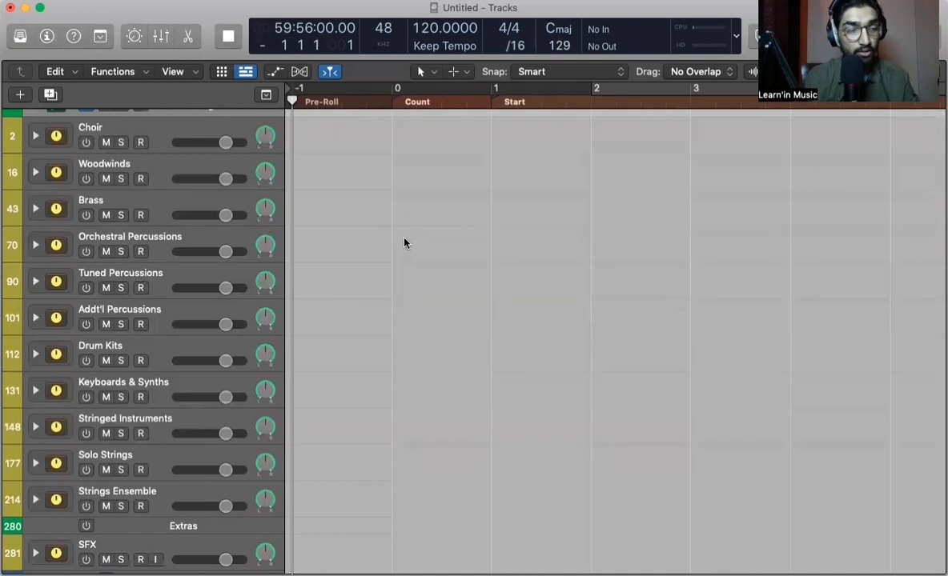
scroll(404, 242, "down", 1)
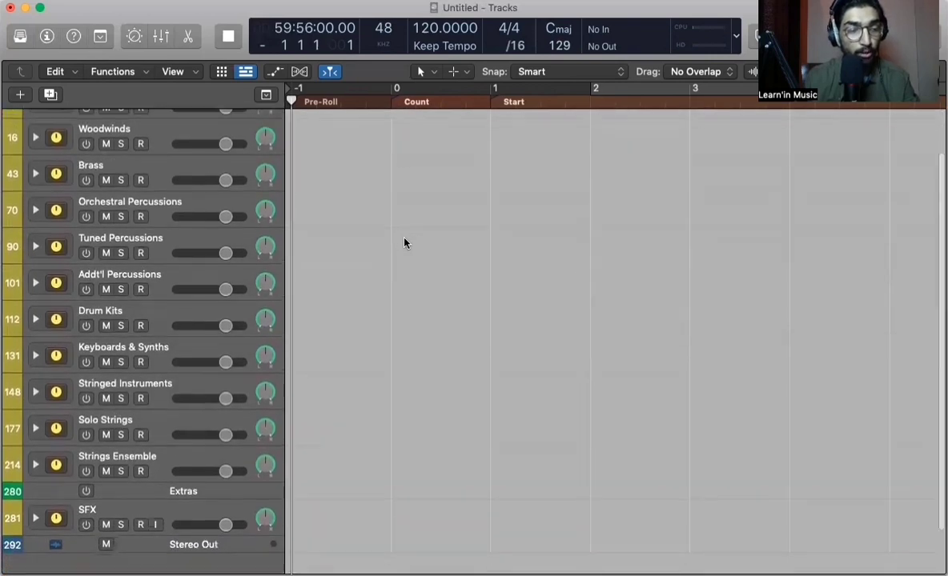
scroll(404, 242, "up", 2)
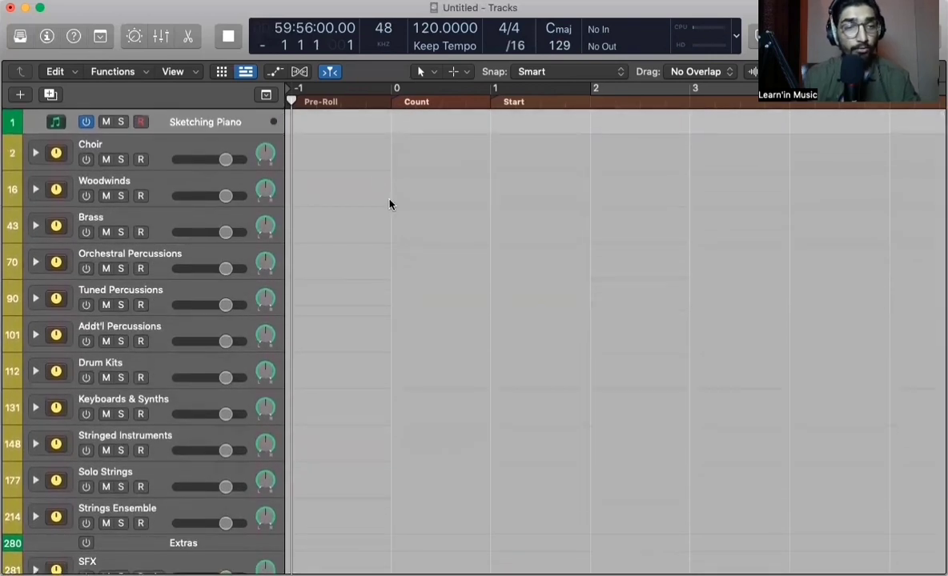
- Show the global tracks, inspect the Pre-Roll, Count and Start markers, and place the playhead at bar 1
left_click(265, 95)
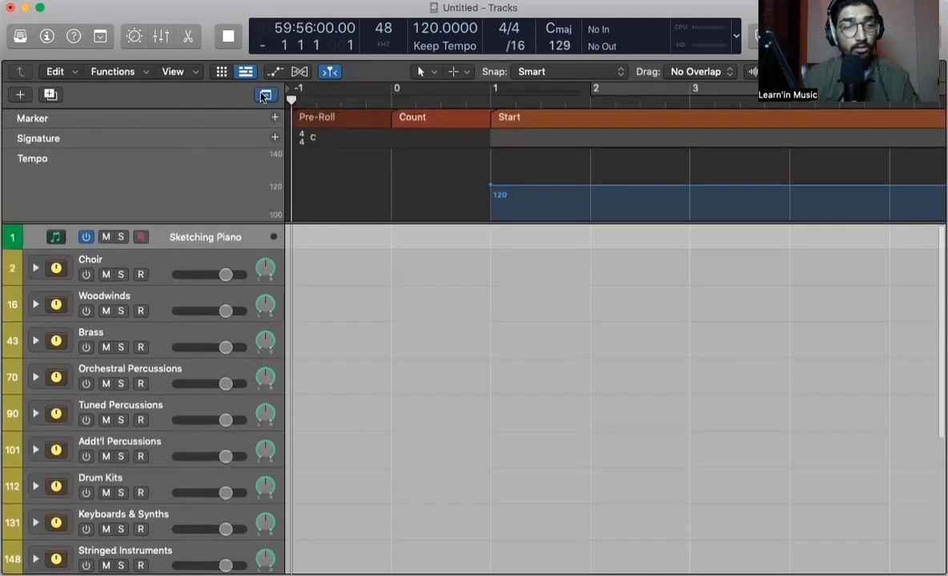
left_click(337, 126)
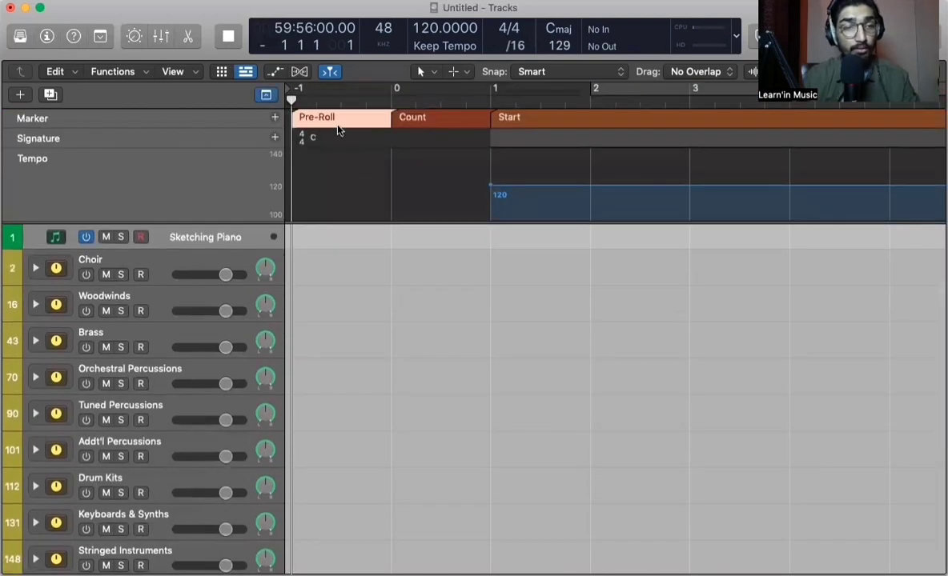
left_click(450, 118)
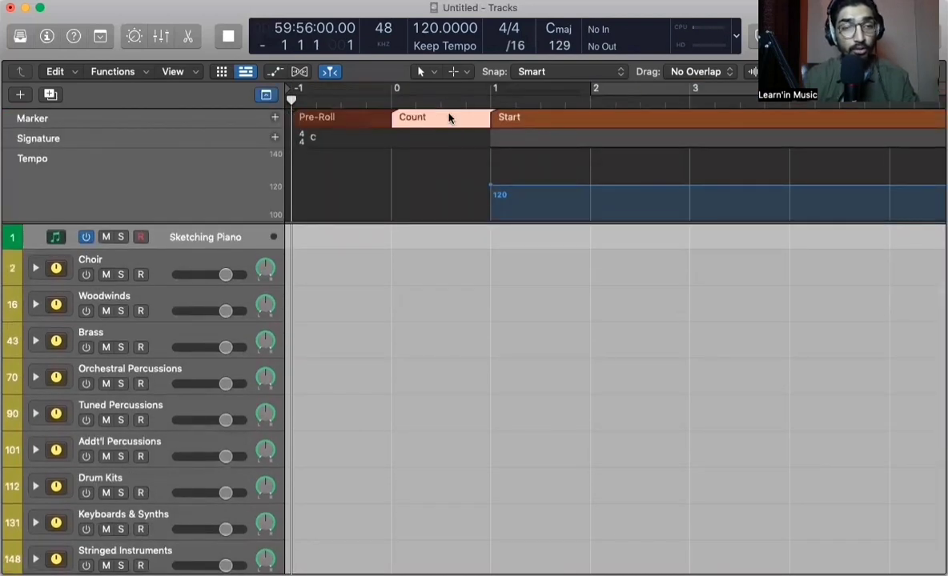
left_click(538, 128)
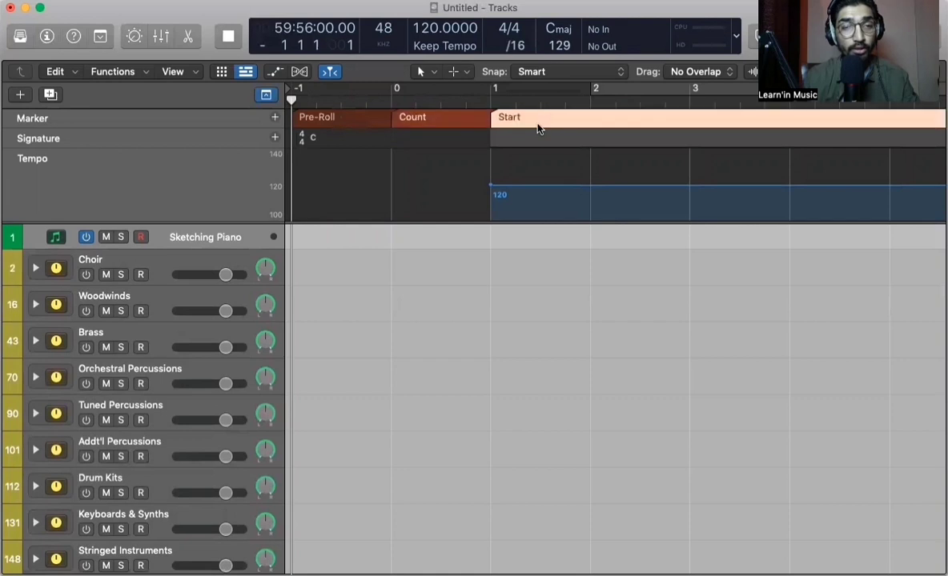
left_click(492, 101)
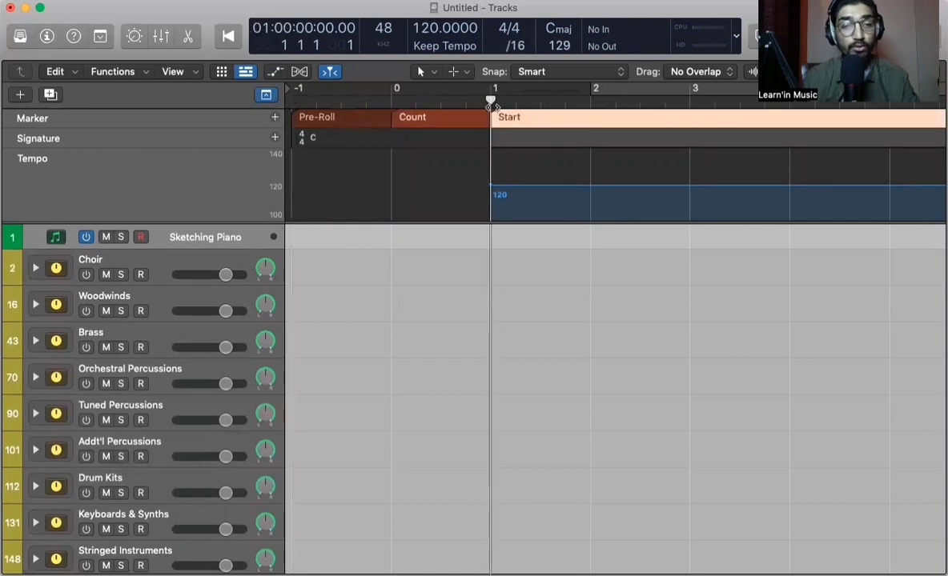
left_click(506, 336)
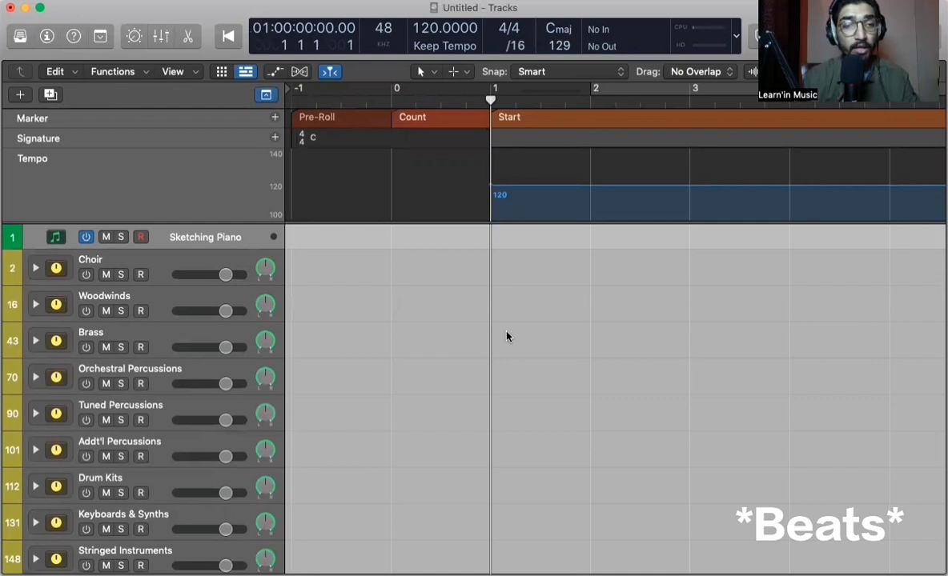
- Move the playhead back to bar 0 and on to bar -1, and select the Pre-Roll marker
left_click(391, 102)
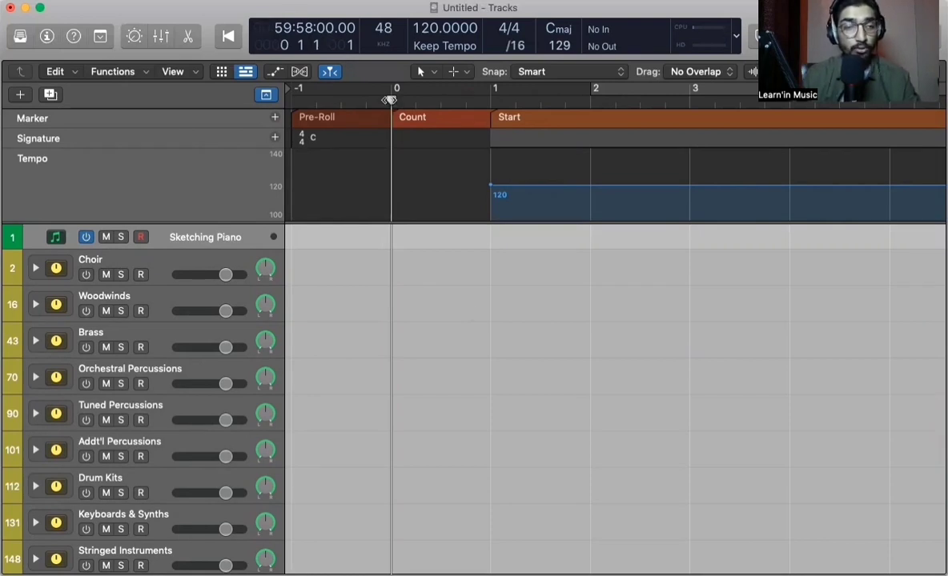
left_click_drag(390, 99, 292, 99)
left_click(369, 123)
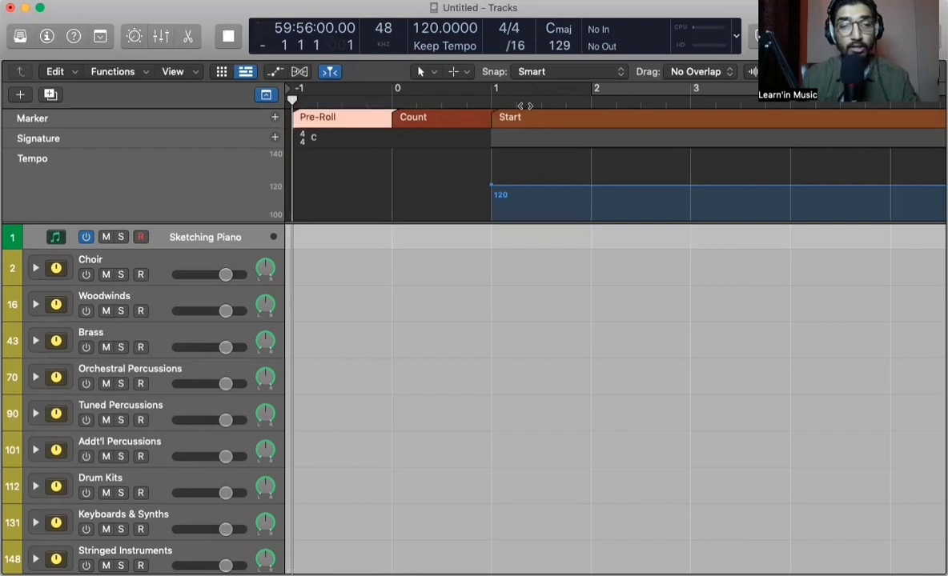
- Return the playhead to bar 1 at the Start marker and hide the global tracks
left_click(510, 113)
left_click(495, 101)
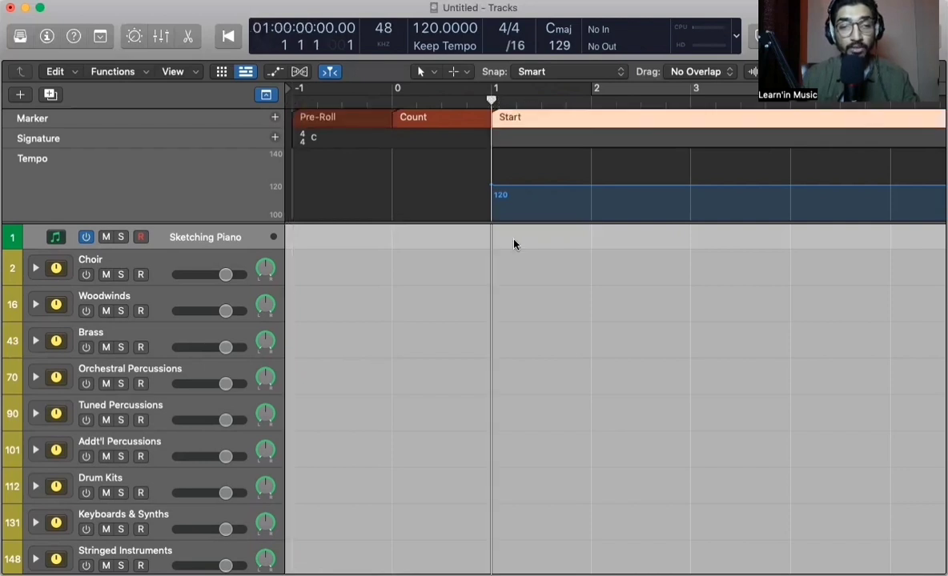
left_click(524, 338)
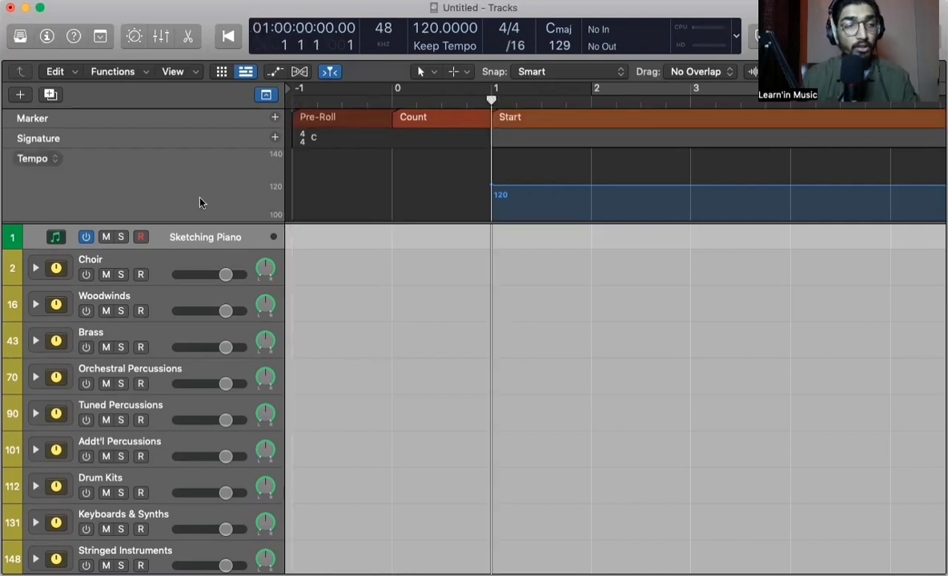
left_click(491, 184)
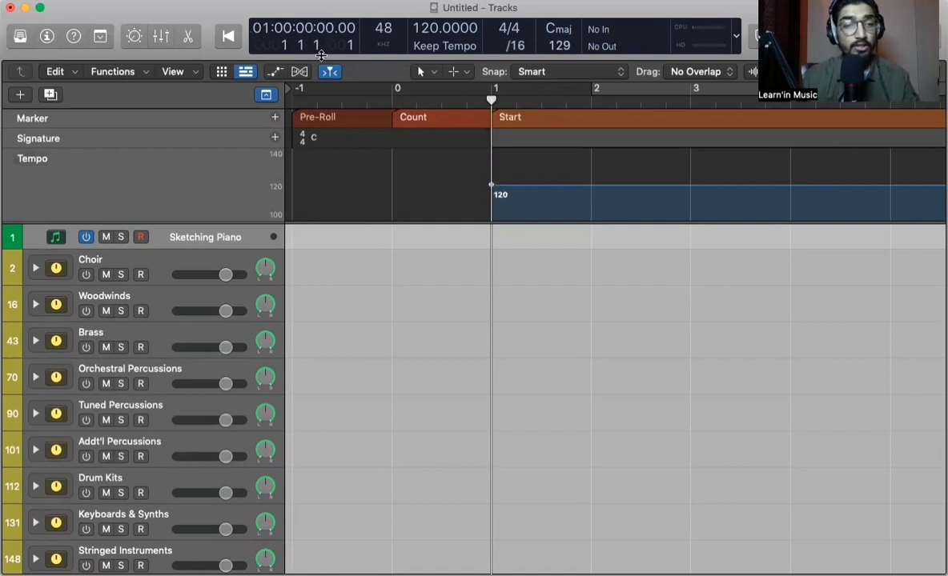
left_click(264, 95)
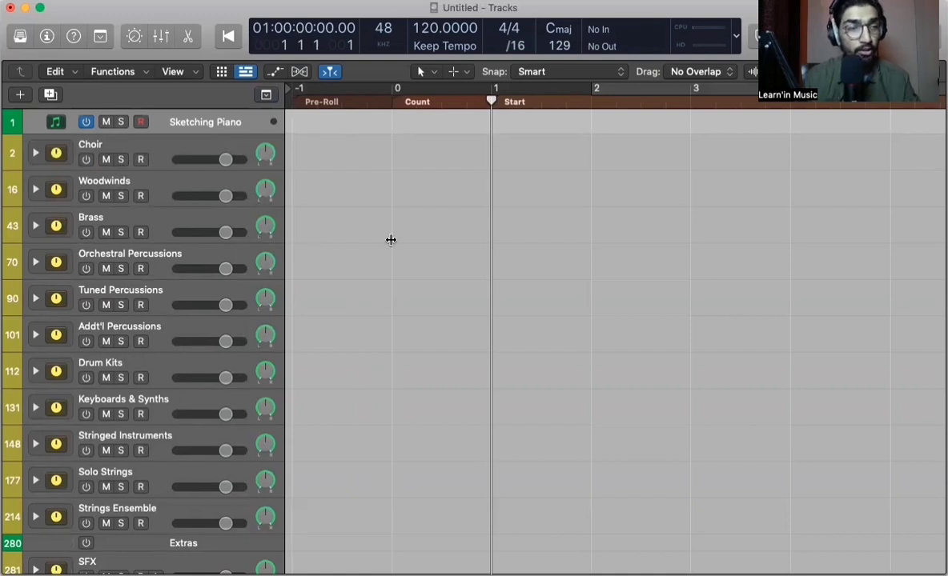
- Expand the Choir track stack and go through the Vocal Soloist and Choir Legato tracks down to Children Altos Leg
left_click(38, 154)
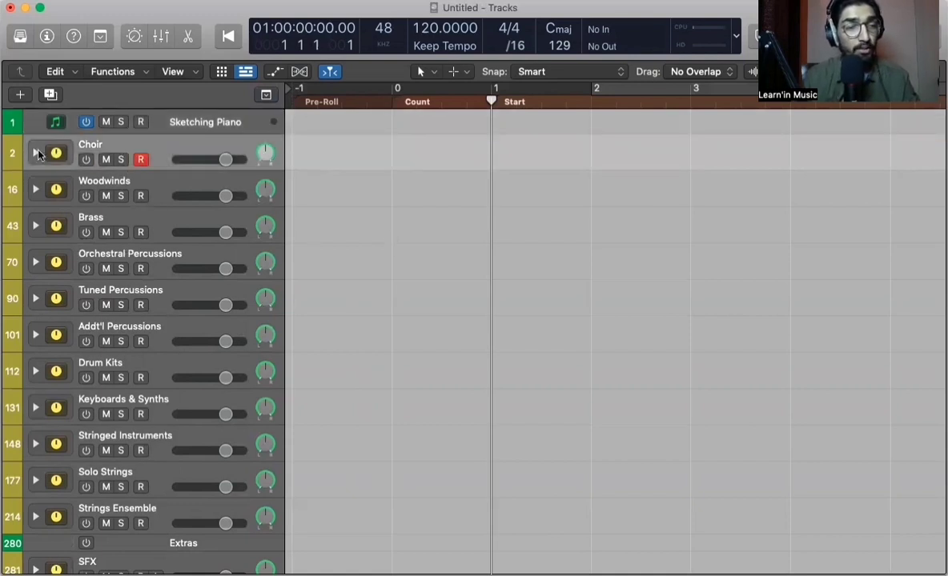
left_click(37, 154)
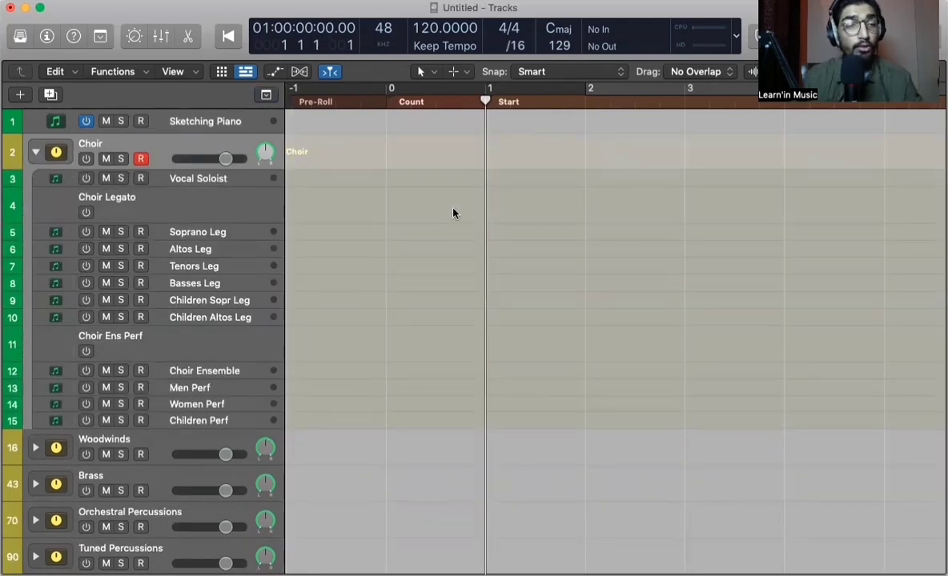
left_click(216, 174)
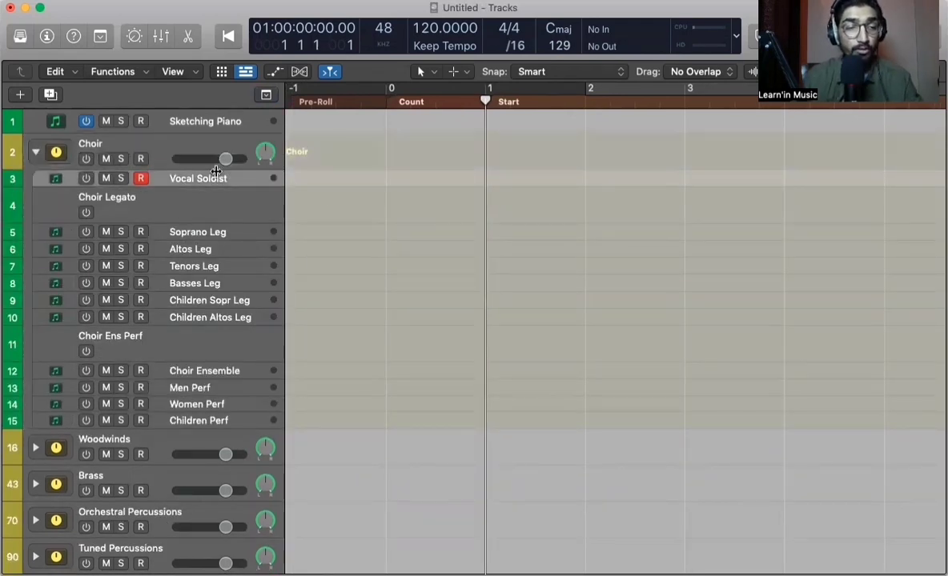
left_click(191, 214)
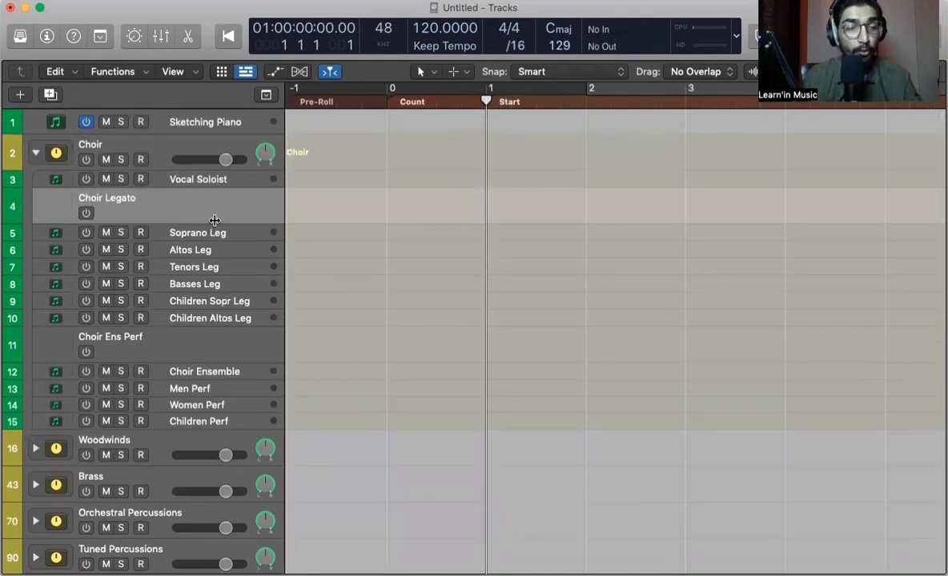
left_click(227, 244)
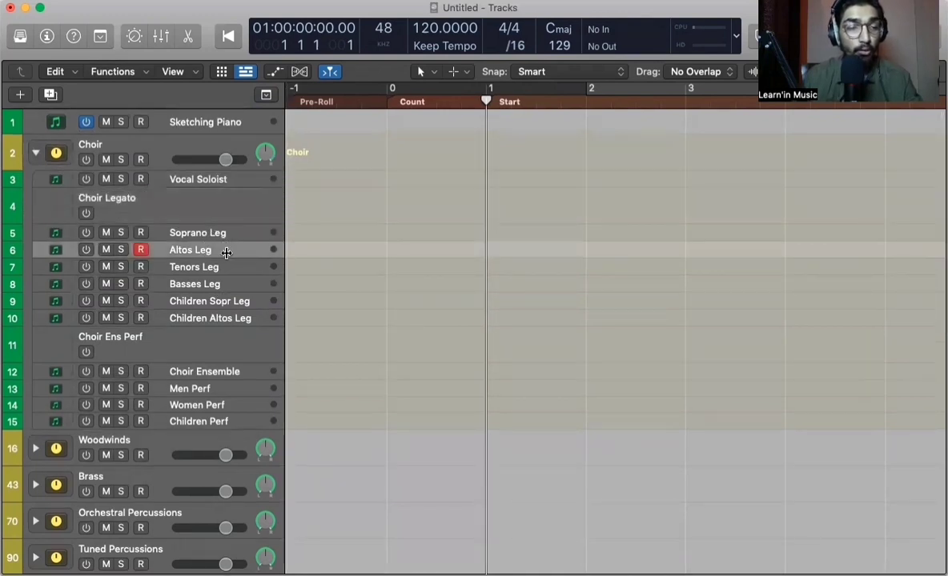
left_click(212, 302)
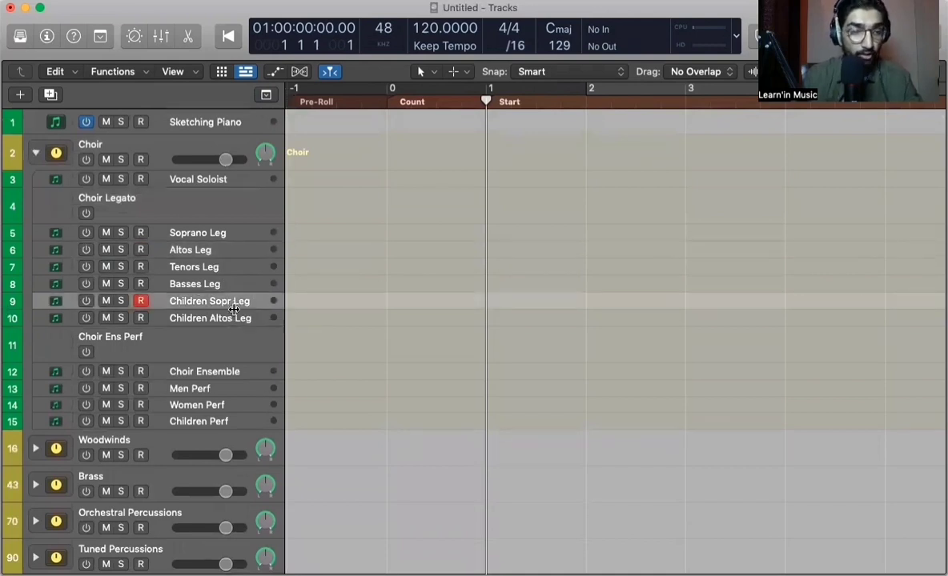
left_click(234, 318)
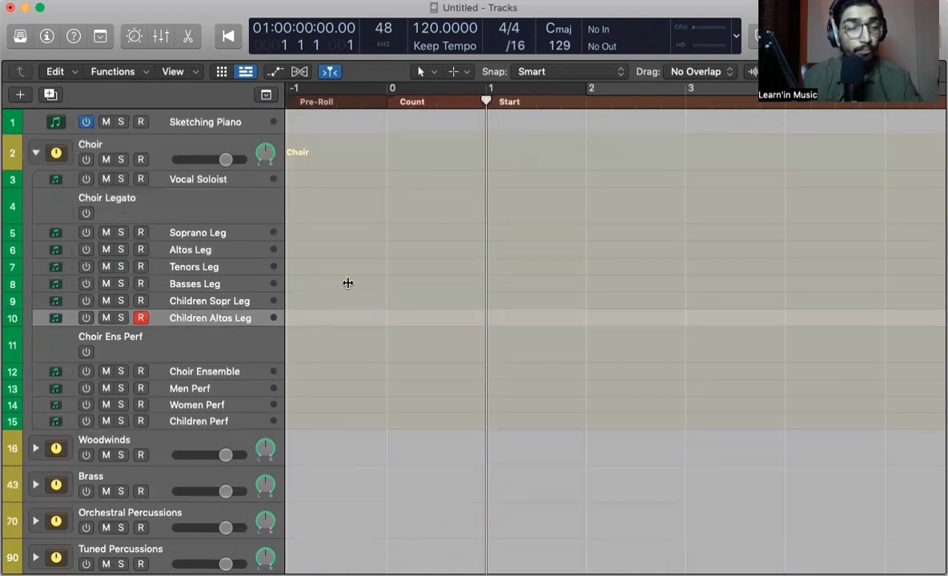
- Go through the Choir Ens Perf section by selecting its Choir Ensemble, Men, Women and Children Perf tracks
scroll(347, 282, "down", 2)
left_click(224, 292)
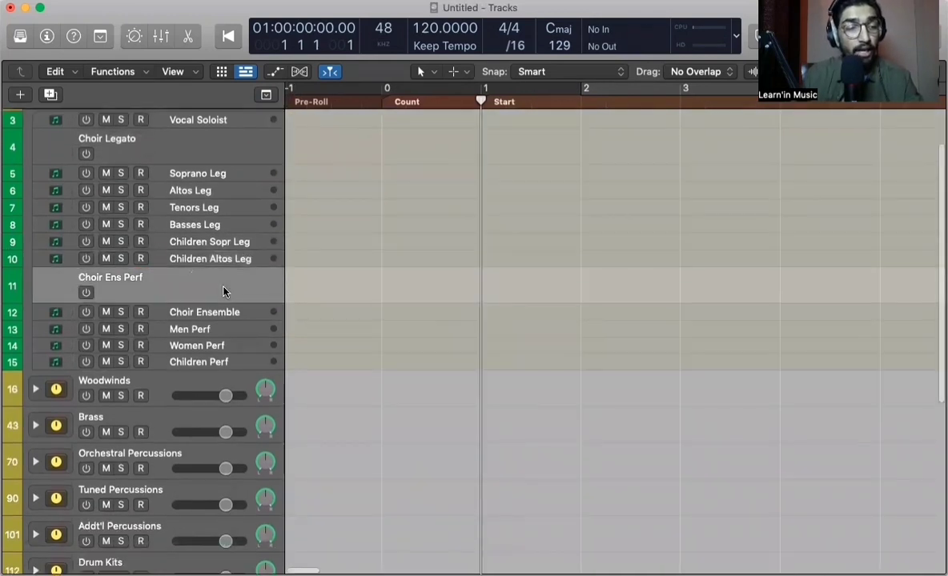
scroll(223, 291, "down", 1)
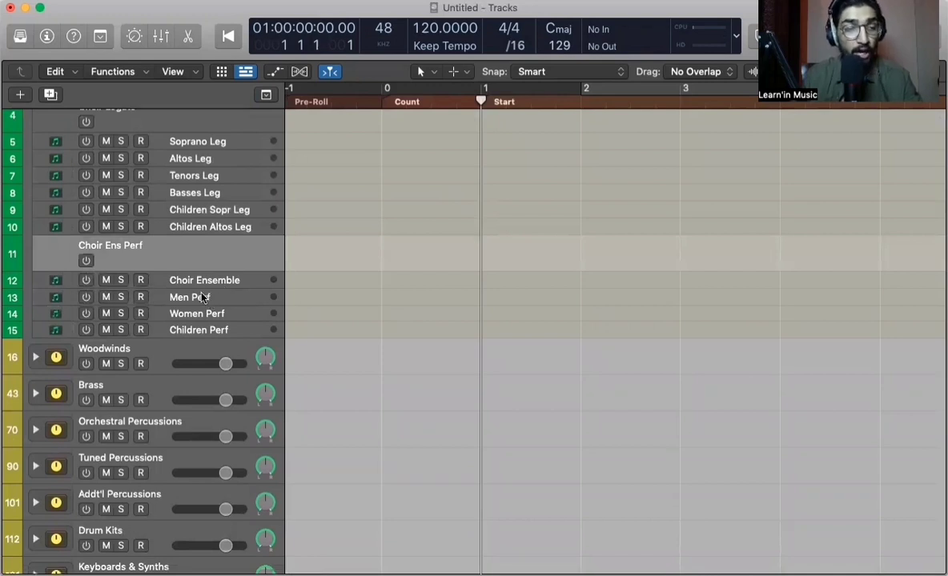
left_click(192, 280)
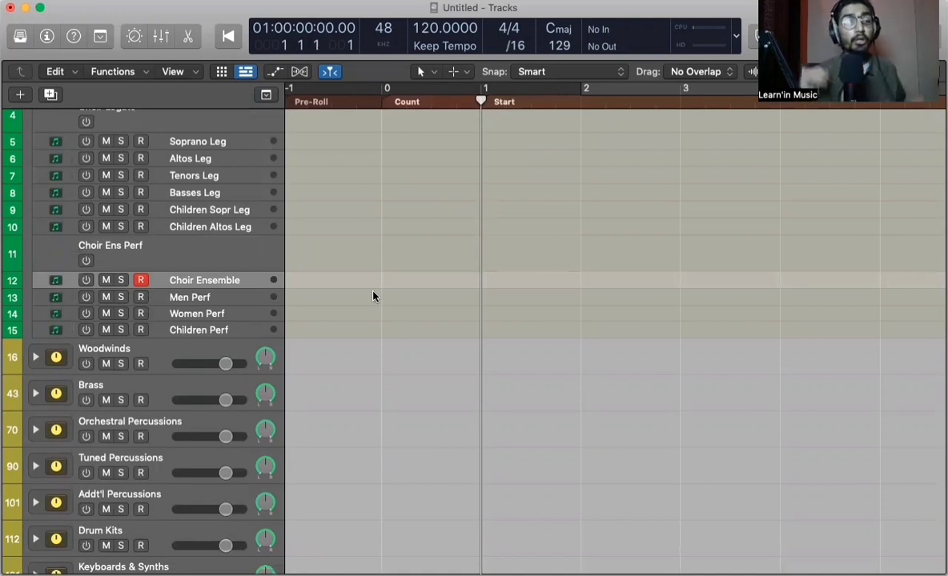
left_click(369, 297)
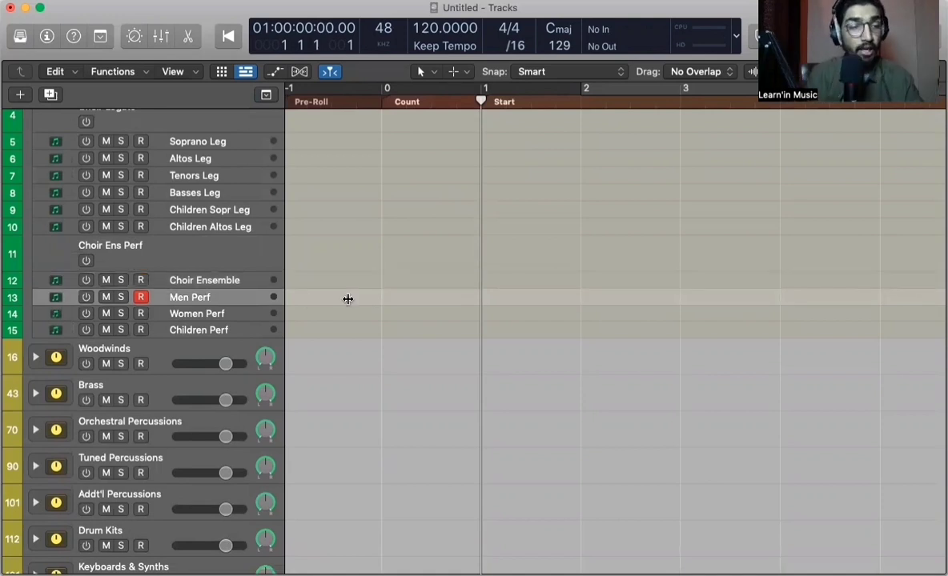
left_click(235, 317)
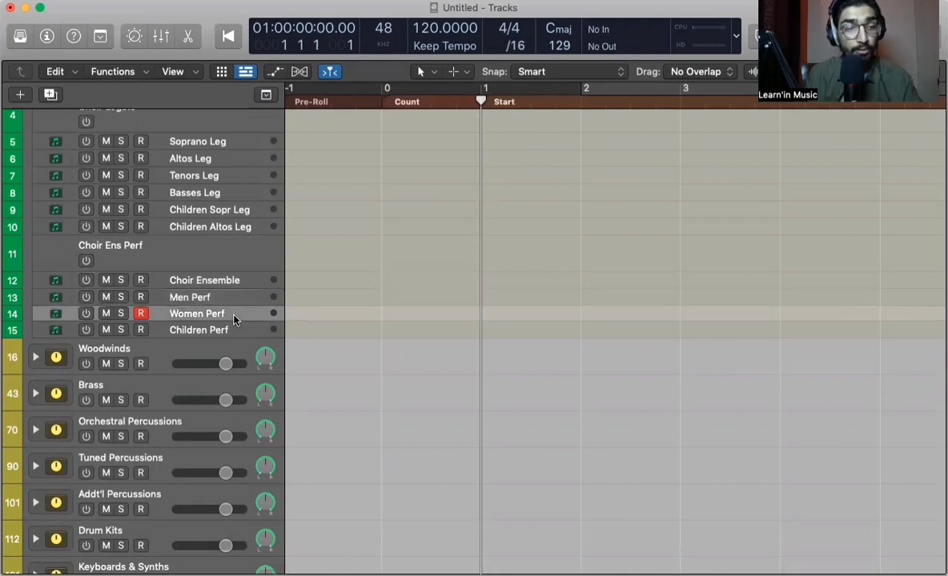
left_click(234, 329)
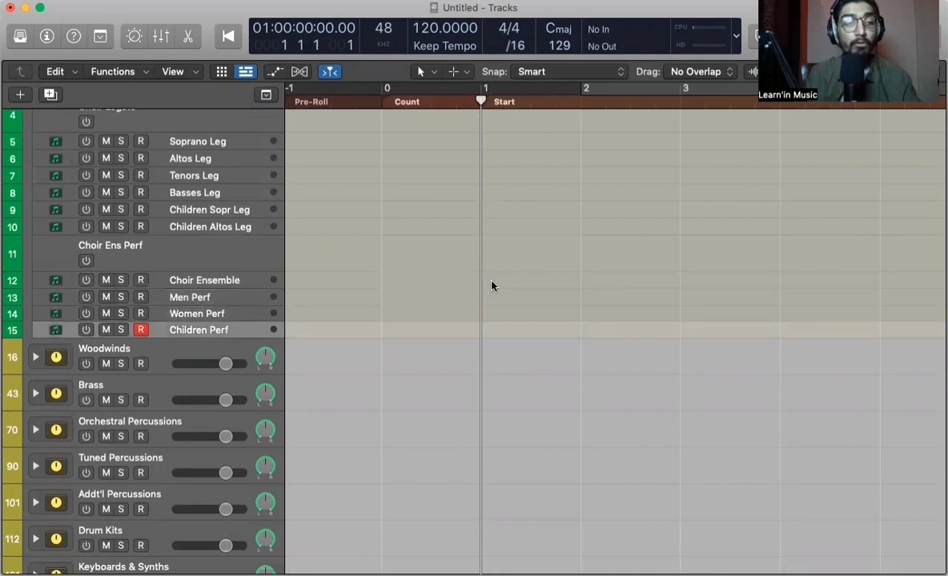
- Select the Soprano Leg track and move the selection up past Vocal Soloist to the Choir stack
scroll(491, 286, "up", 2)
scroll(491, 286, "up", 1)
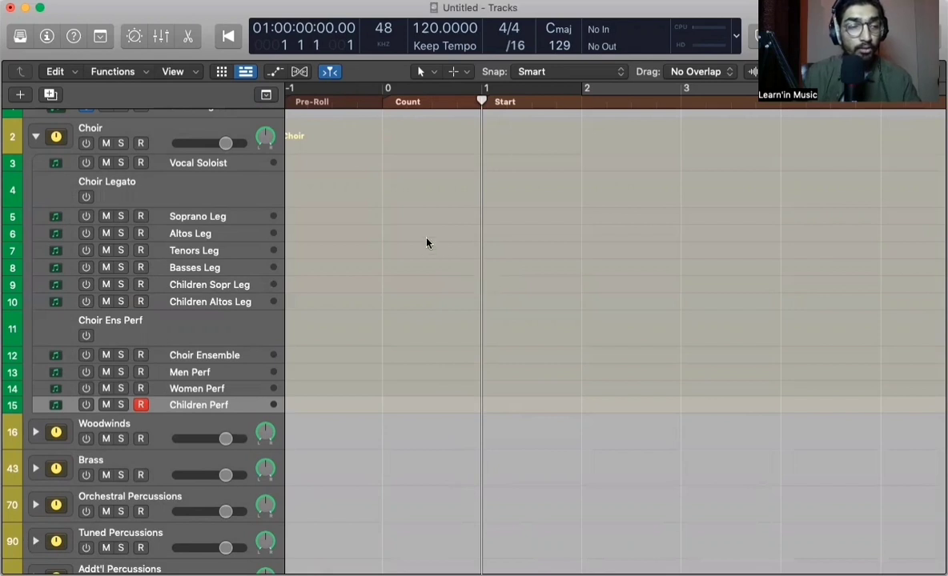
left_click(250, 218)
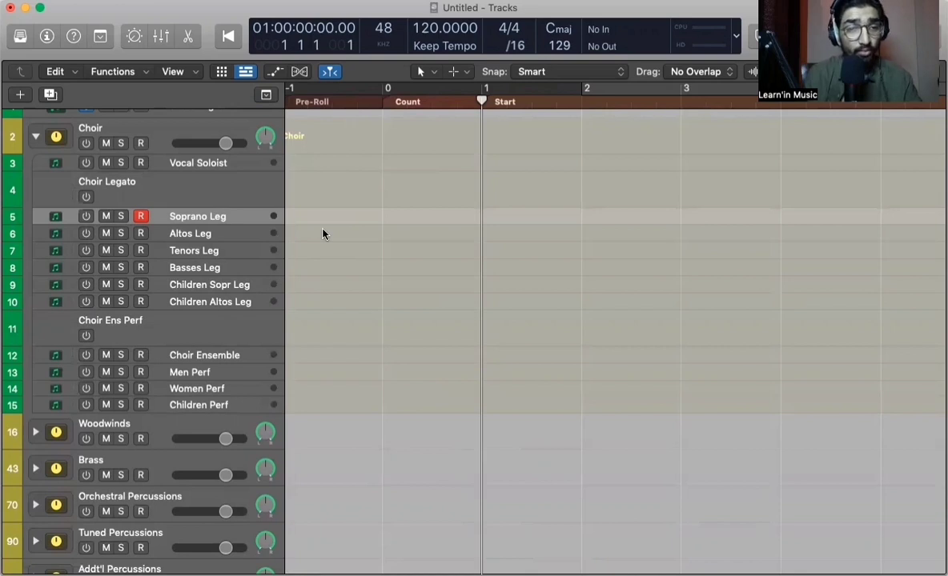
key("Up")
key("Up")
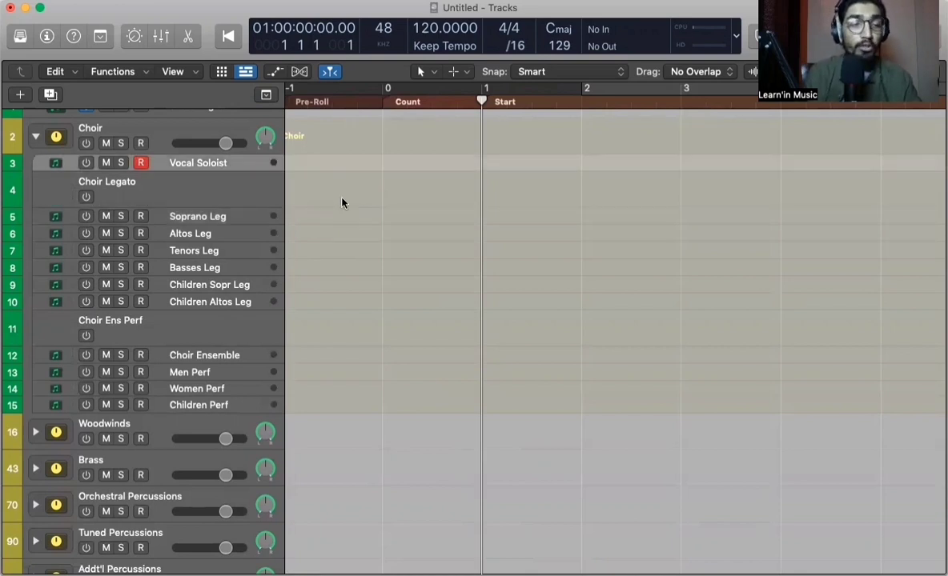
key("Up")
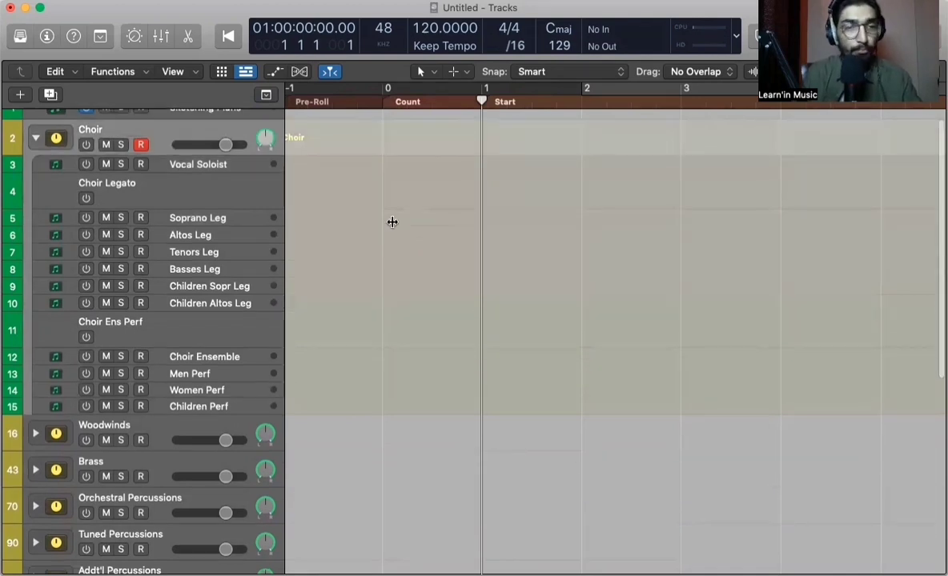
- Collapse the Choir track stack and expand the Woodwinds stack
scroll(391, 223, "up", 1)
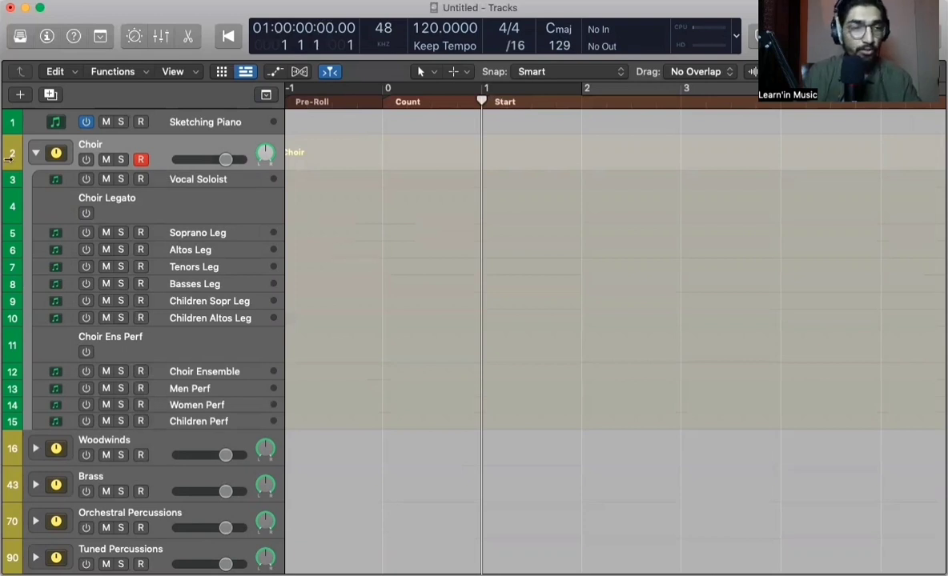
left_click(36, 152)
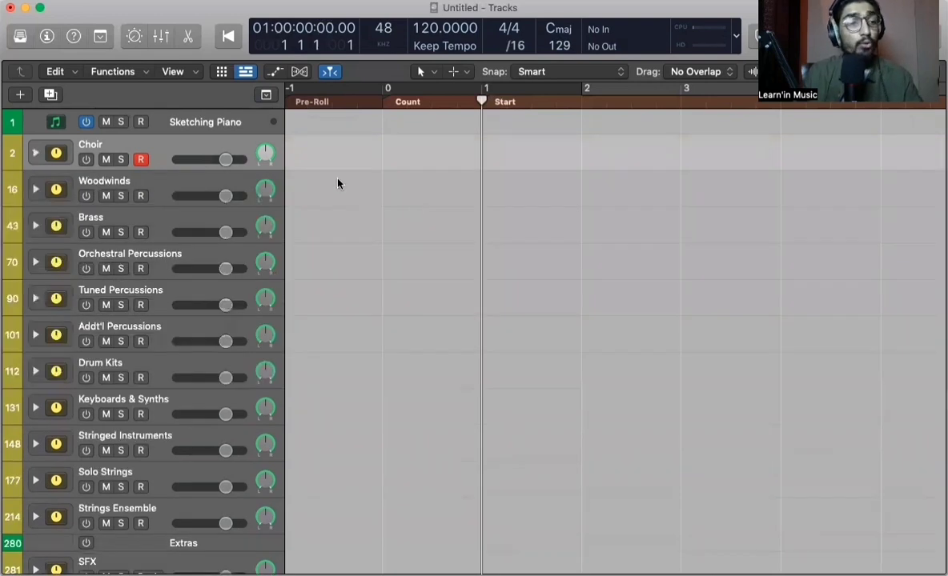
left_click(36, 188)
left_click(35, 189)
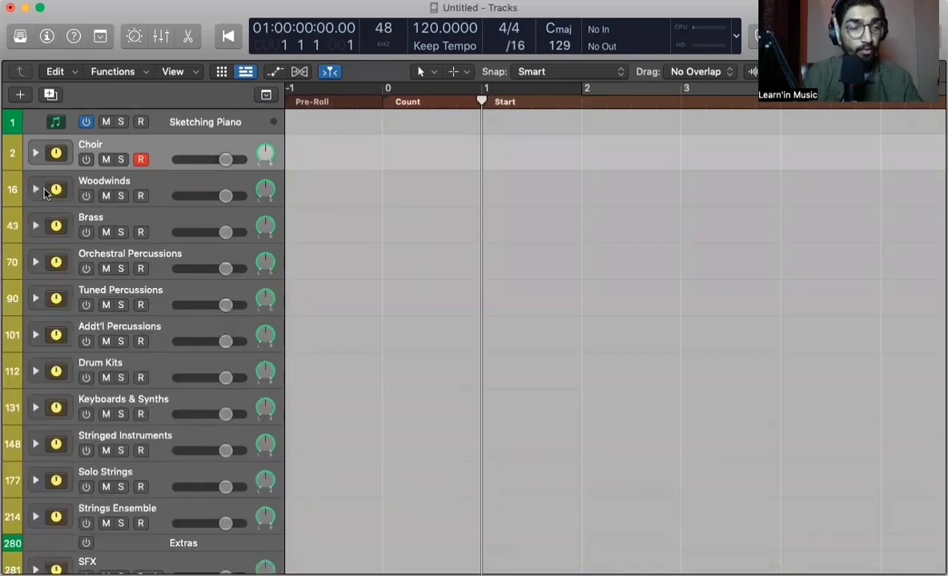
left_click(35, 189)
scroll(380, 180, "down", 3)
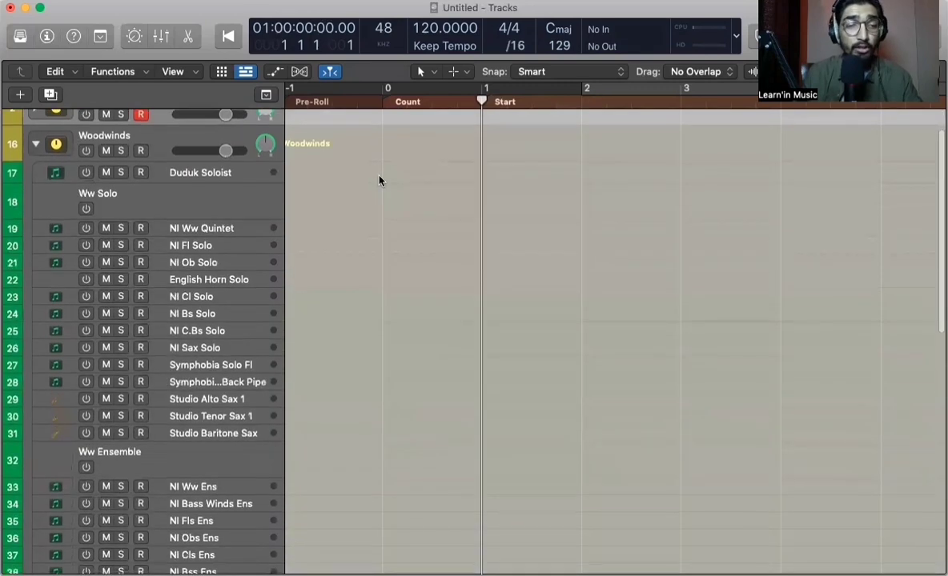
- Select the Symphobia Fl & Pc track in the Ww Ensemble section and switch that track on
scroll(394, 200, "down", 3)
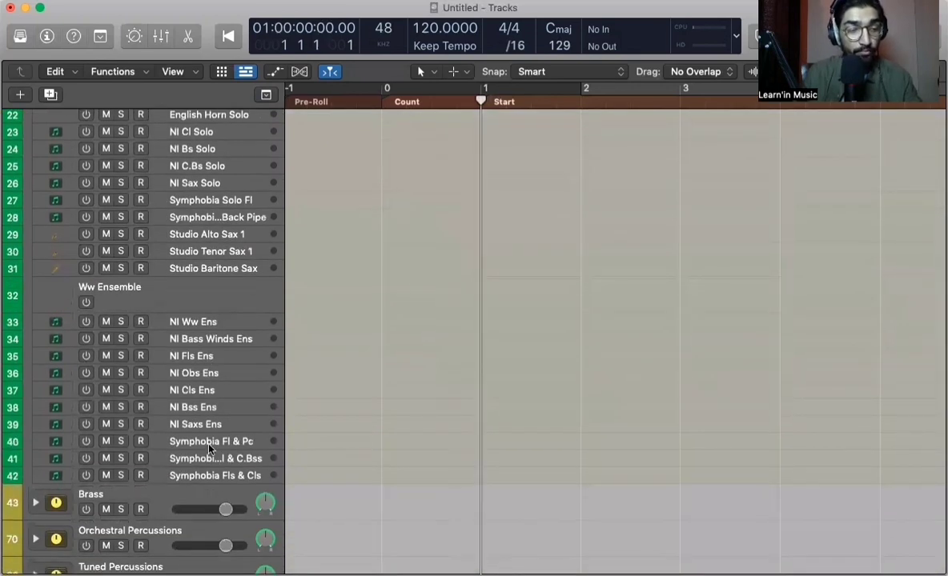
left_click(200, 441)
scroll(379, 396, "down", 3)
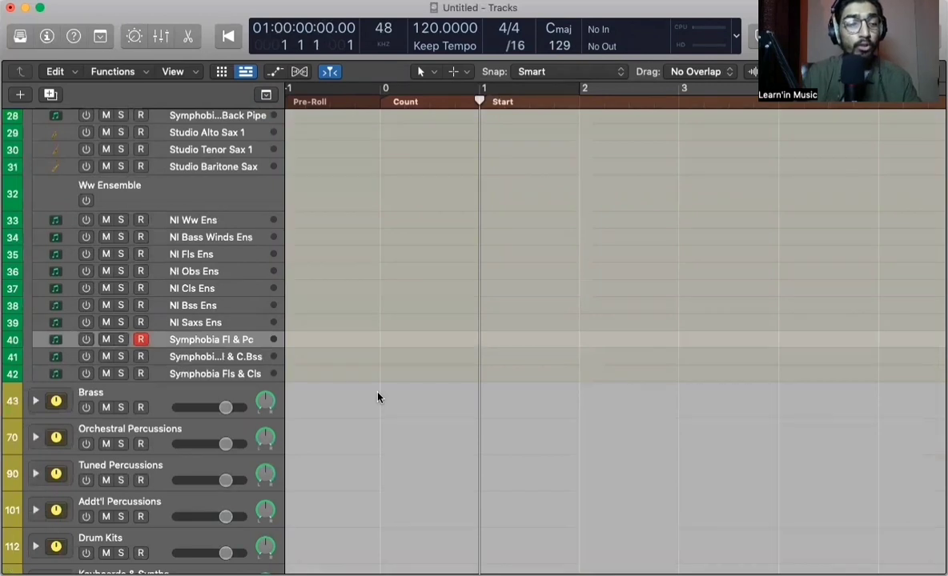
left_click(86, 340)
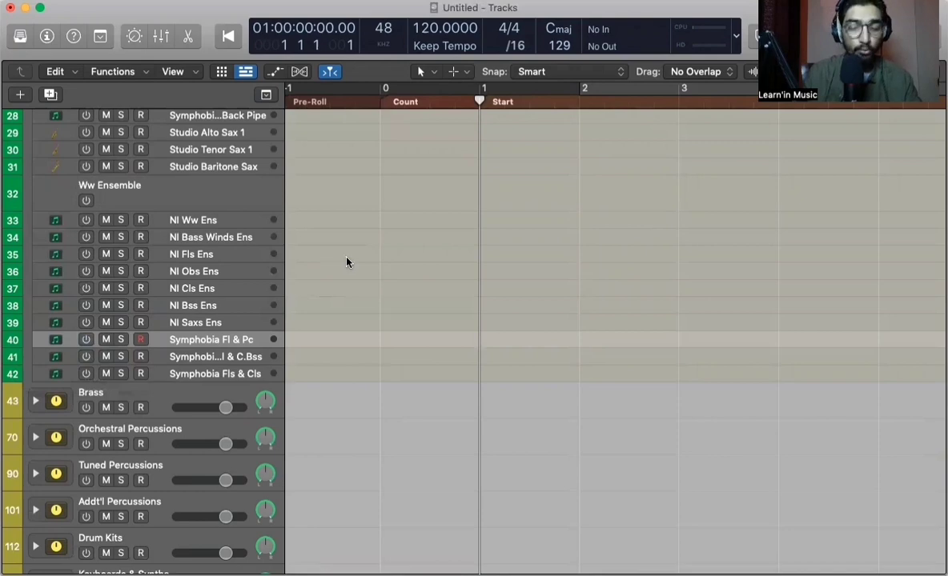
- Show the inspector, expand the Woodwinds stack and select Duduk Soloist to view its channel strip
key("i")
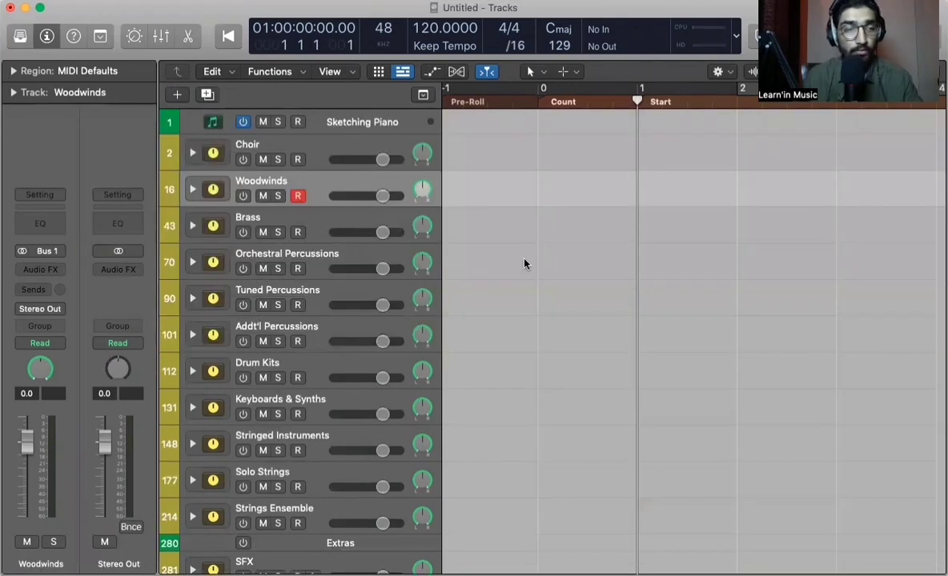
left_click(192, 188)
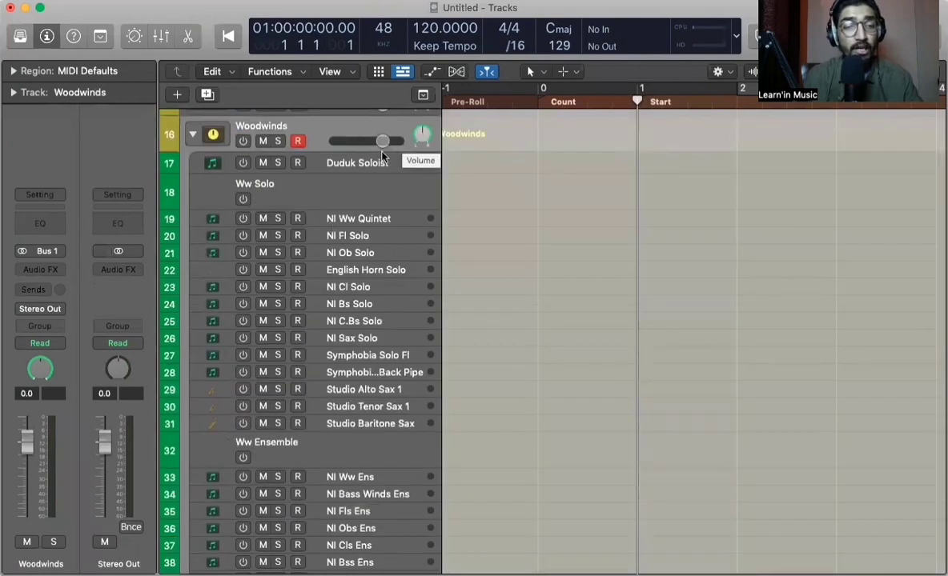
left_click(371, 169)
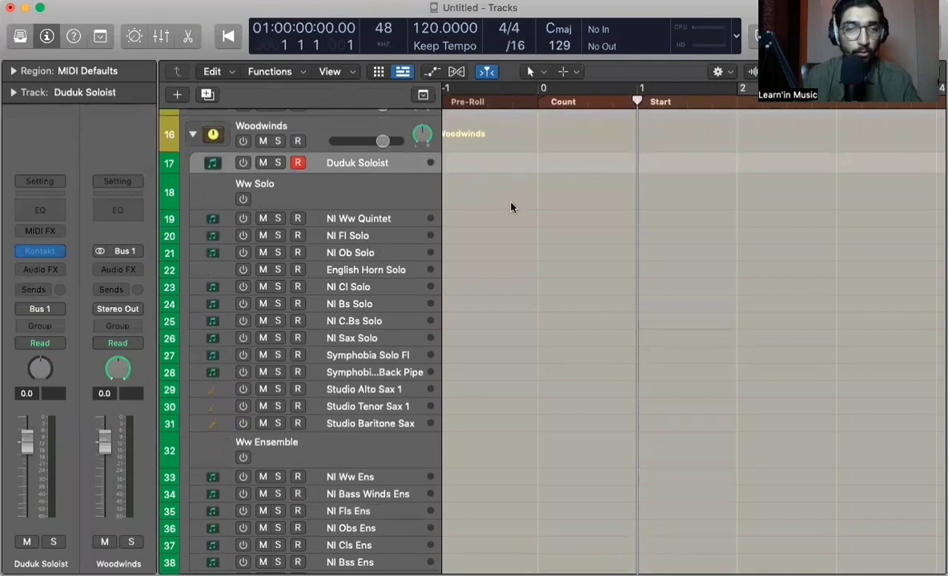
scroll(510, 208, "down", 2)
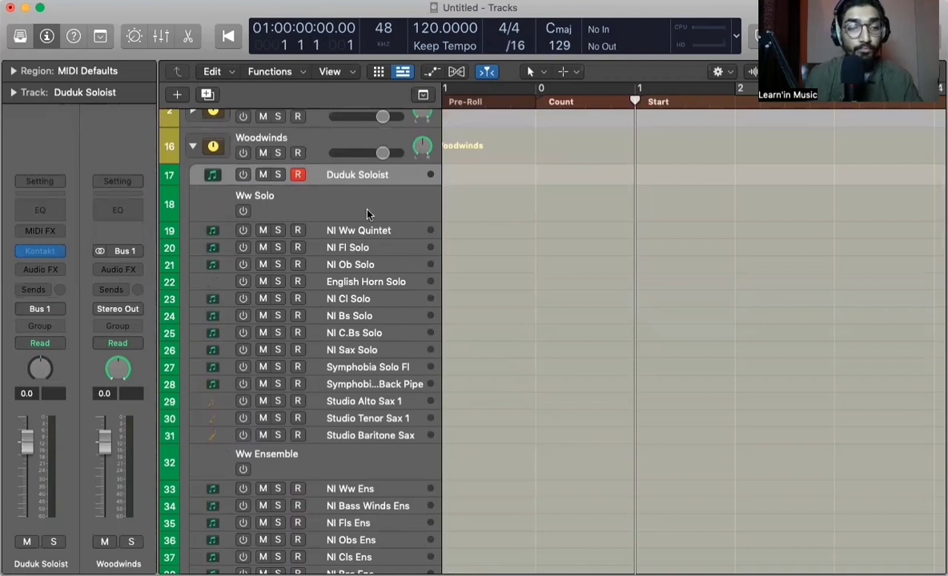
scroll(344, 200, "up", 2)
scroll(320, 188, "down", 4)
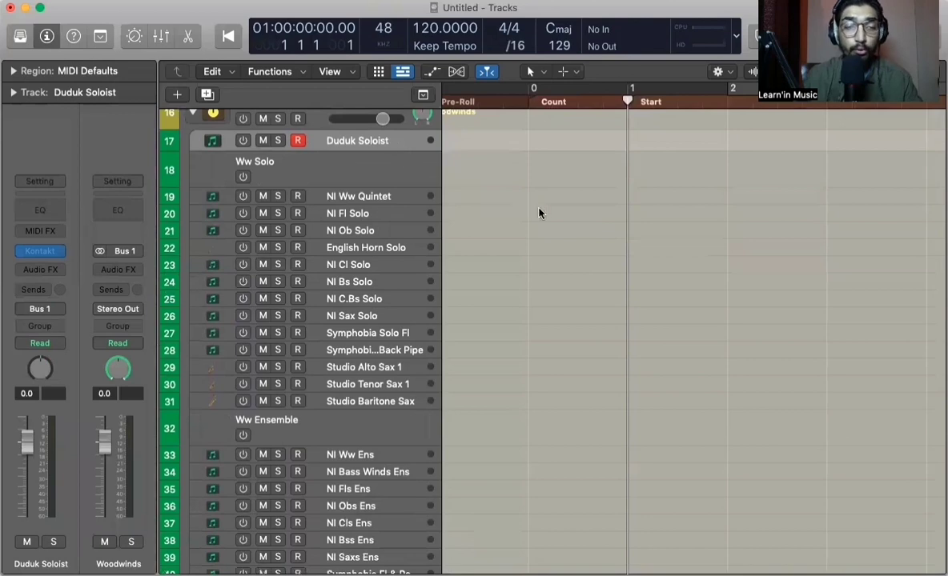
- Select the NI Ww Quintet track under Ww Solo and hide the inspector
left_click(374, 201)
key("i")
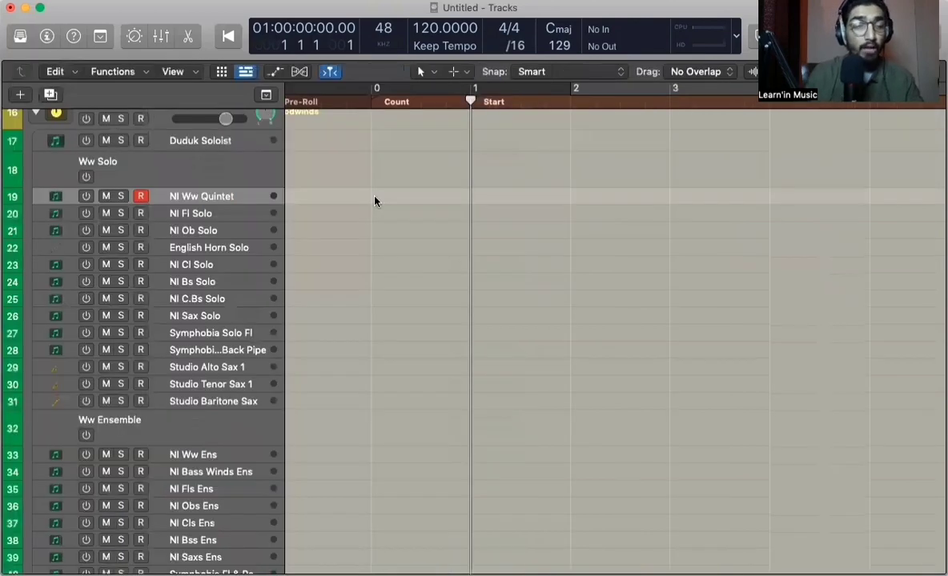
scroll(290, 225, "left", 2)
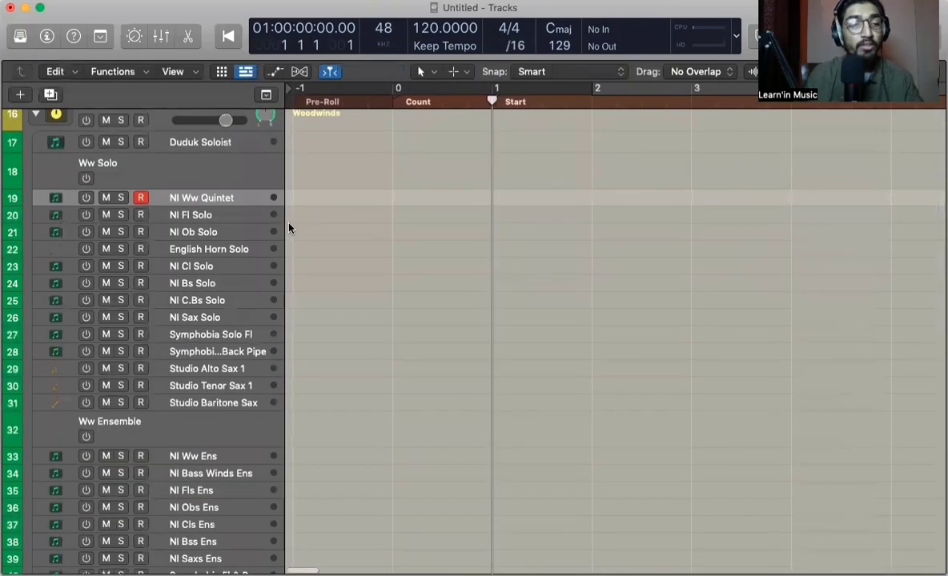
scroll(290, 229, "up", 2)
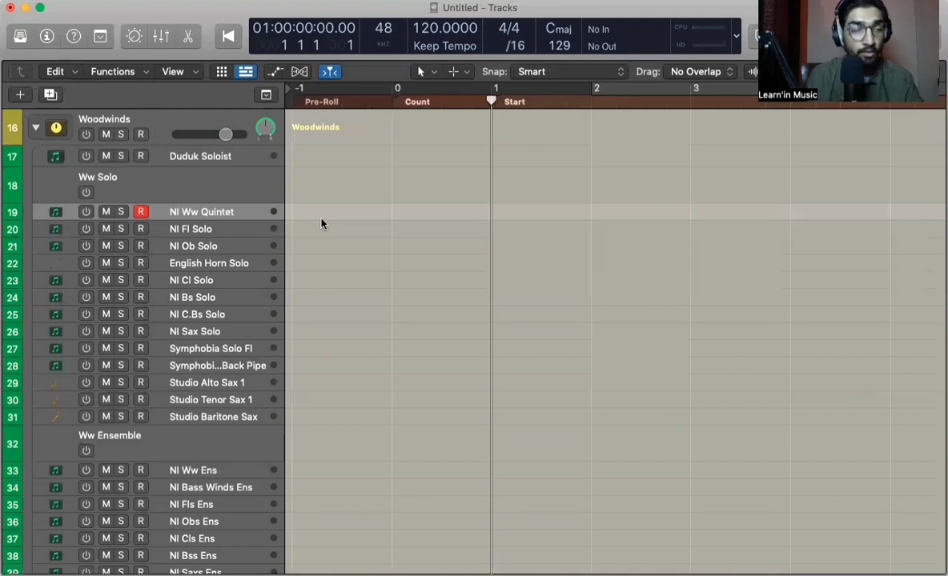
scroll(321, 221, "down", 2)
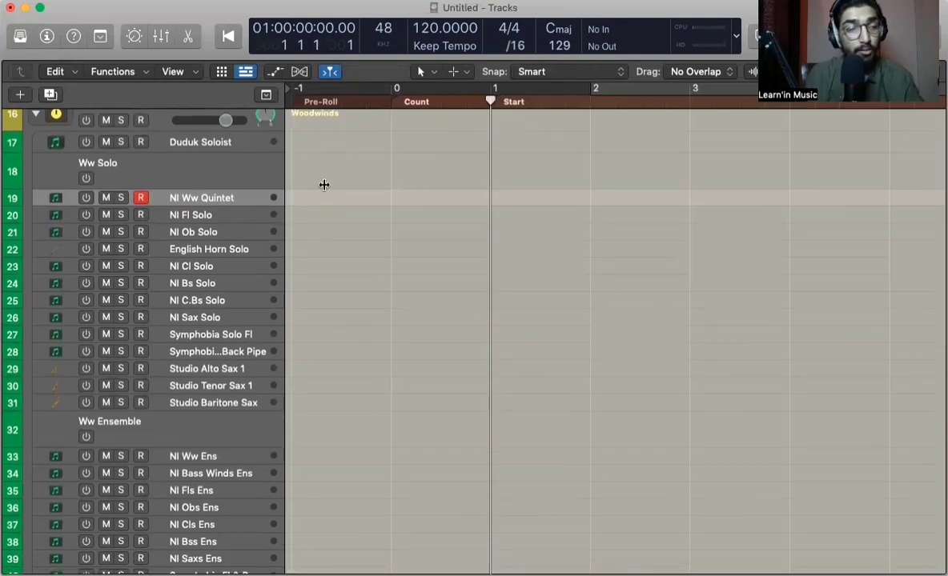
- Select the Ww Ensemble section track and look over the Woodwinds stack's solo and ensemble sections
left_click(206, 213)
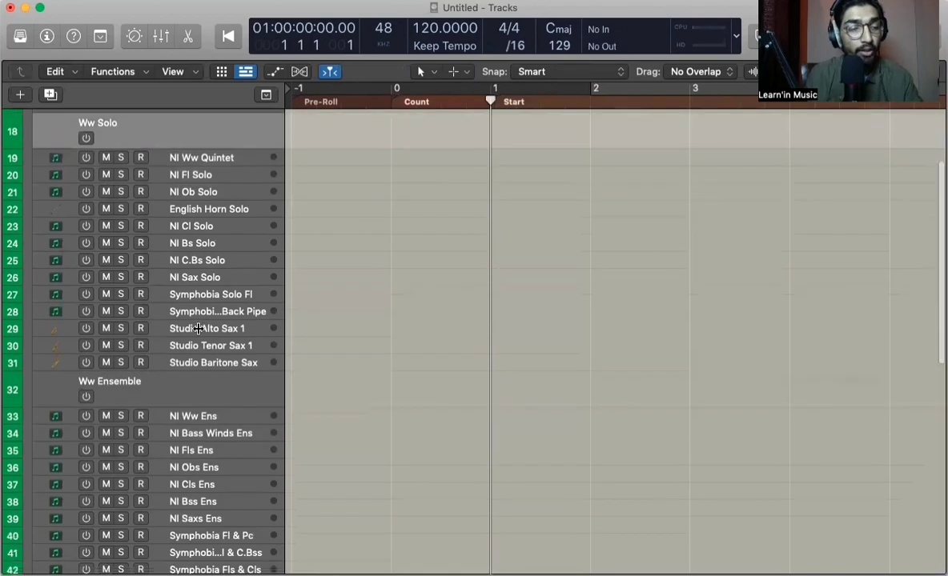
left_click(127, 381)
scroll(124, 377, "down", 3)
scroll(125, 383, "up", 5)
scroll(125, 384, "up", 3)
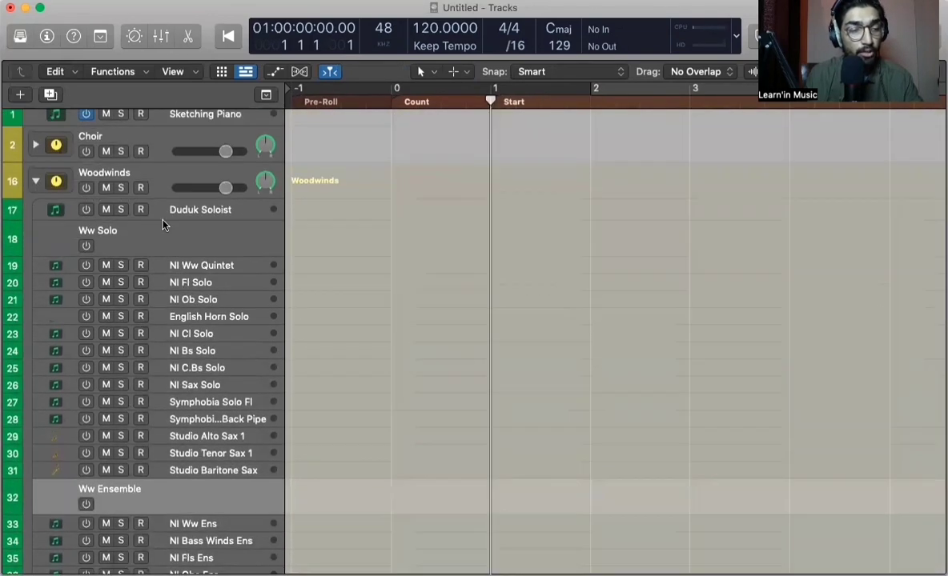
- Go through the first Ww Solo tracks from NI Ww Quintet down to English Horn Solo
left_click(133, 216)
scroll(133, 209, "down", 4)
left_click(228, 198)
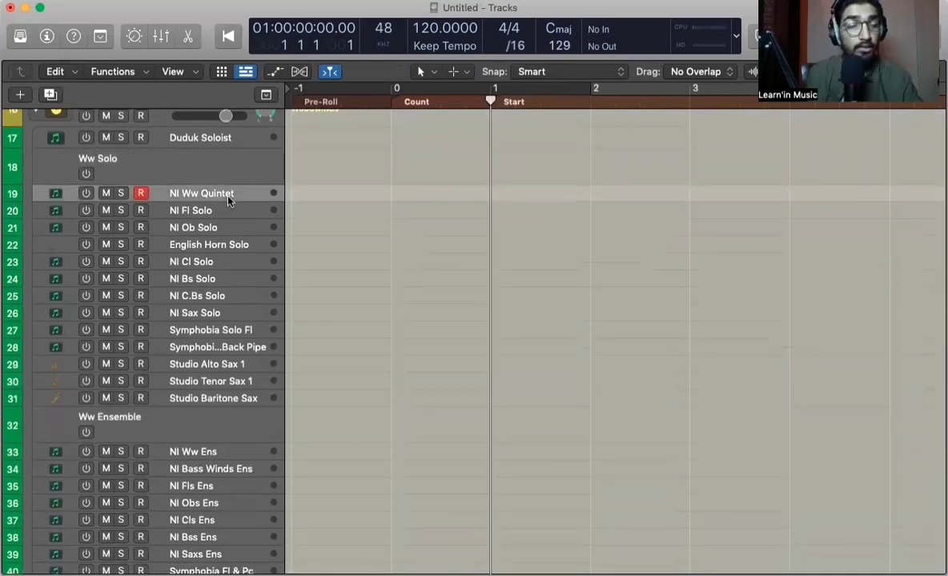
key("Down")
key("Down")
key("Down")
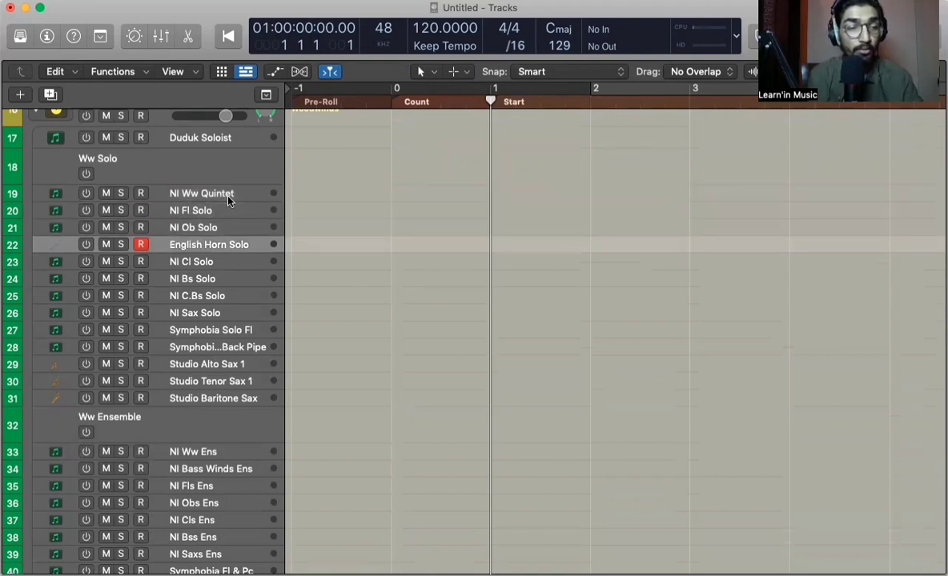
- Show the Library, switch on the English Horn Solo track to view its patch, and hide the Library
left_click(23, 38)
left_click(256, 245)
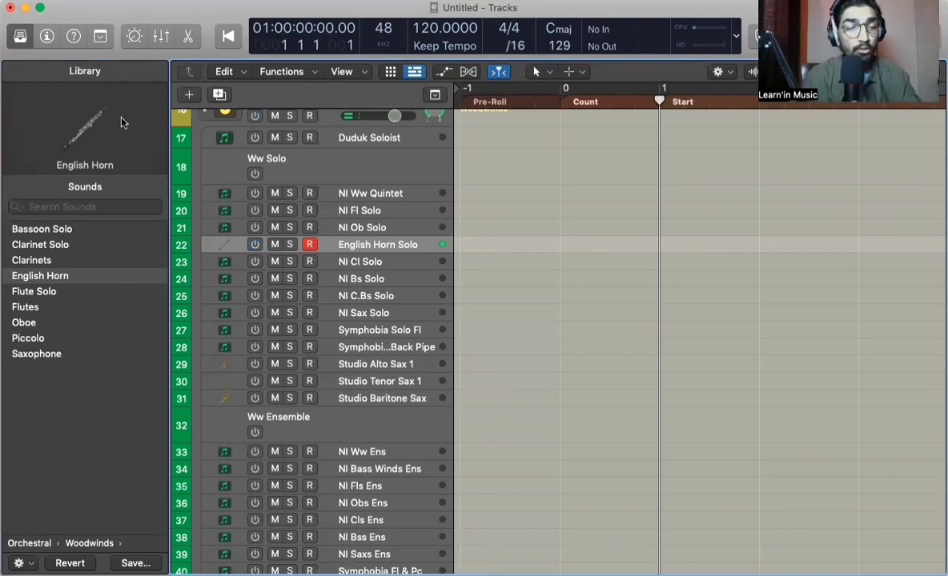
left_click(20, 36)
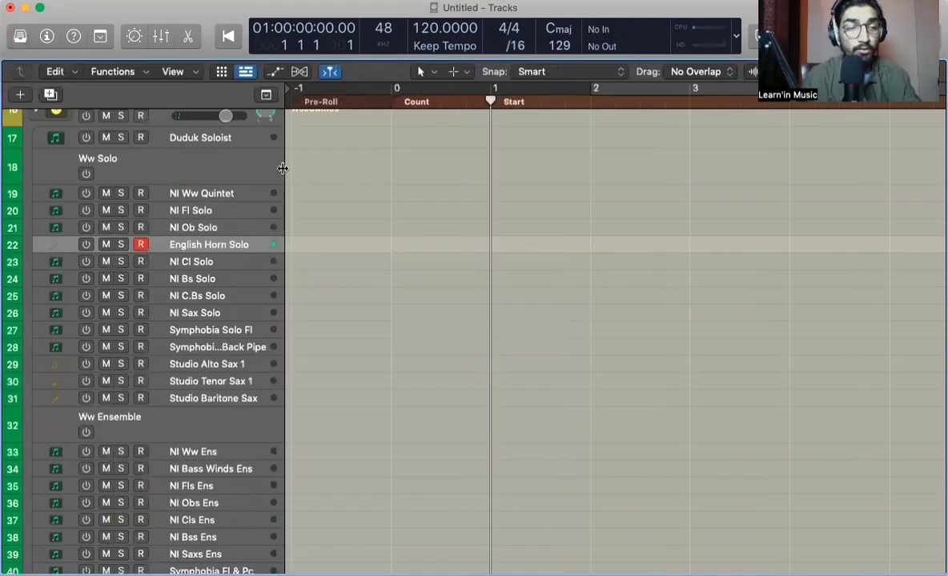
- Go through the Ww Solo tracks from NI Cl Solo down to NI Sax Solo
left_click(188, 261)
scroll(336, 266, "down", 1)
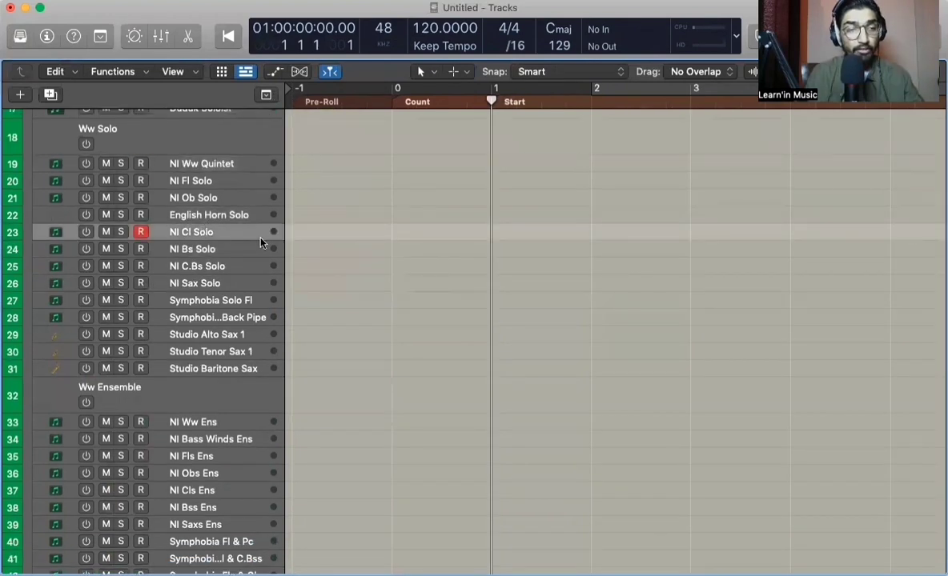
key("Down")
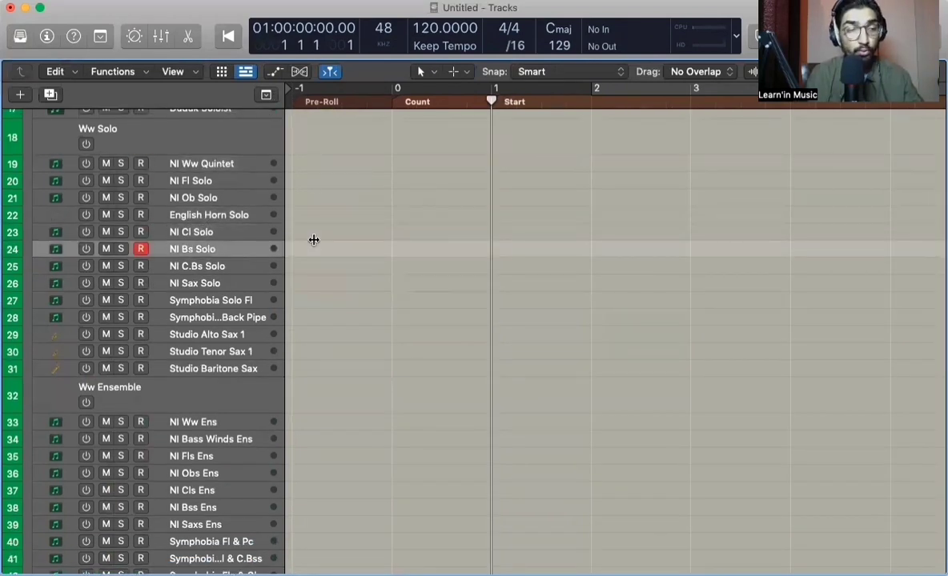
key("Down")
key("Down")
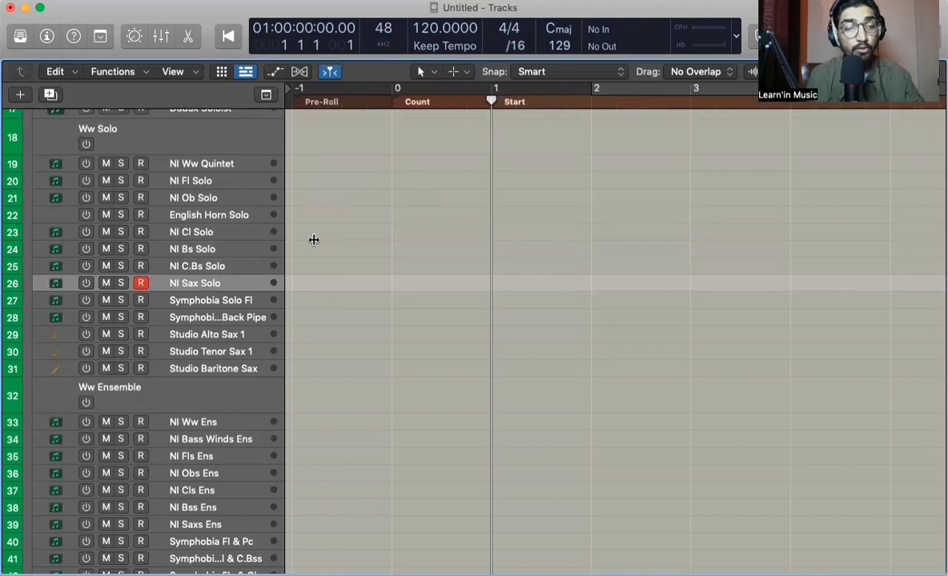
- Select the Ww Solo section track, followed by the Symphobia Solo Fl, Symphobia Back Pipe and Studio Alto Sax 1 tracks
scroll(314, 239, "up", 3)
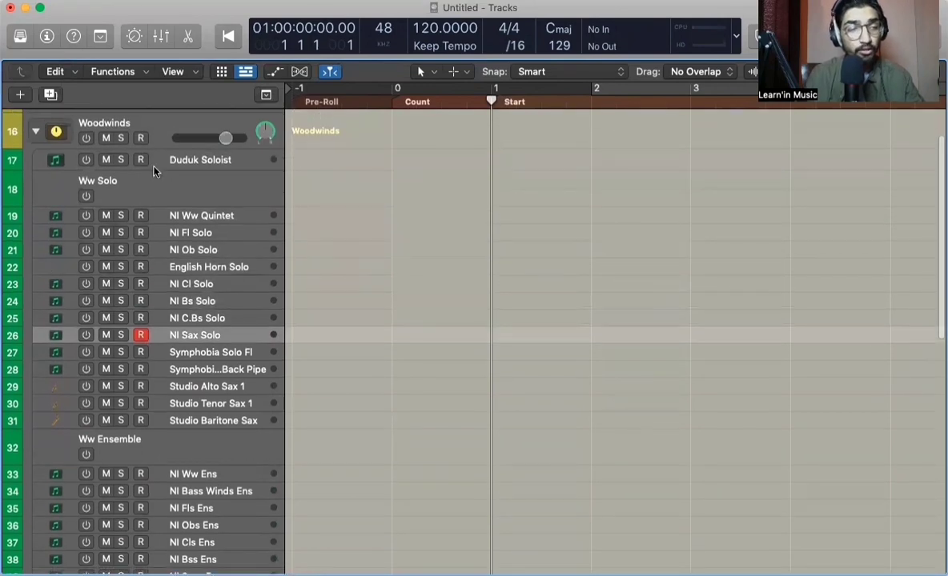
left_click(160, 179)
scroll(312, 235, "down", 5)
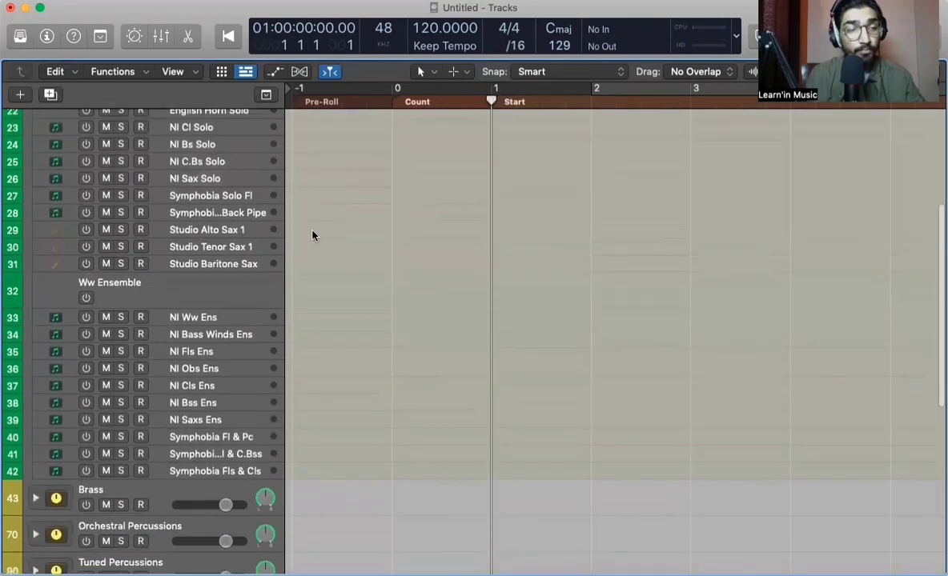
left_click(230, 200)
left_click(240, 221)
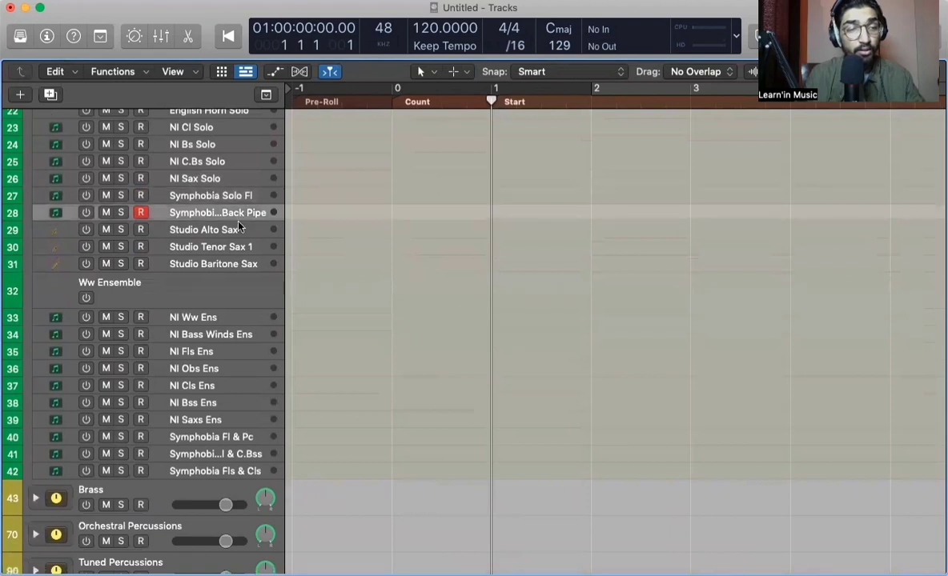
left_click(240, 231)
scroll(302, 275, "up", 5)
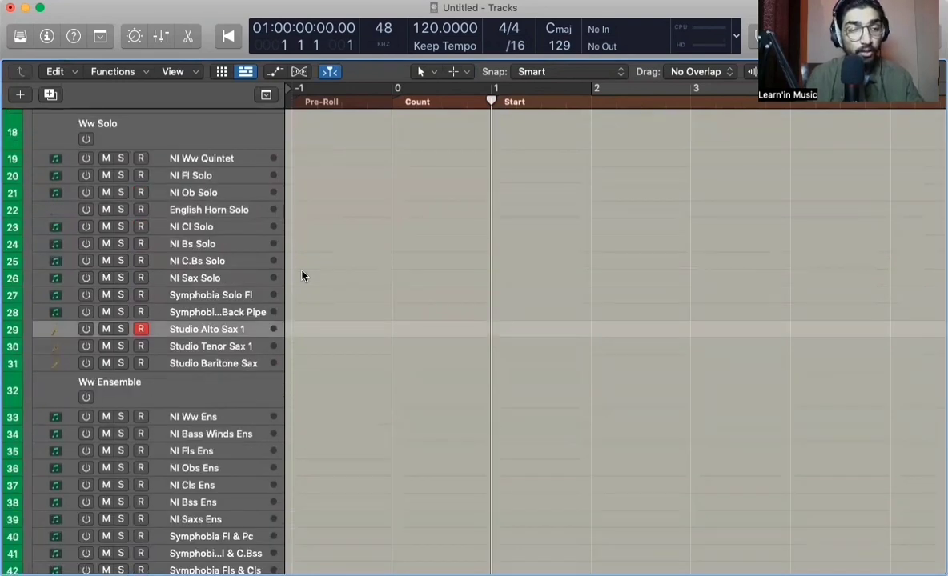
- Select the Ww Ensemble section track and its first instrument track, NI Ww Ens
scroll(302, 275, "down", 5)
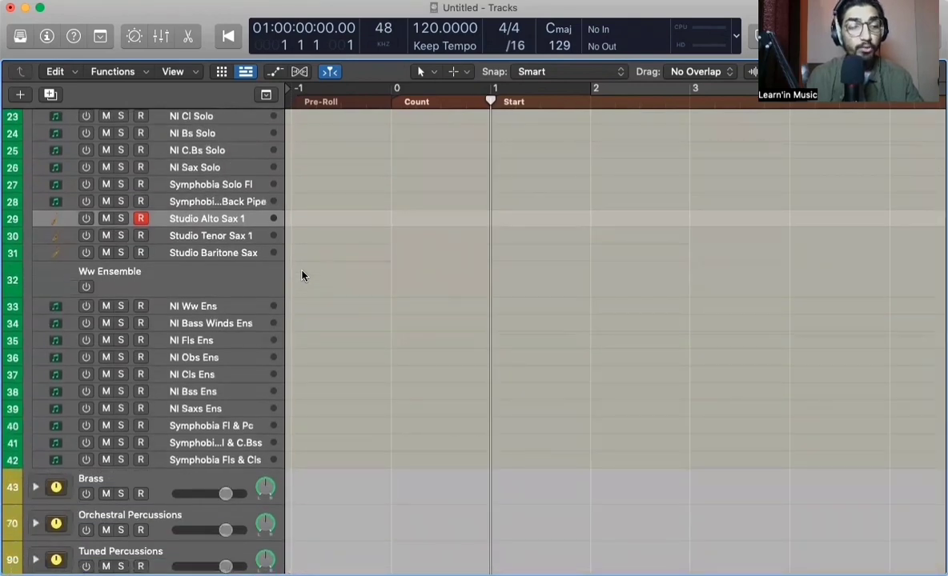
left_click(302, 275)
scroll(323, 203, "up", 3)
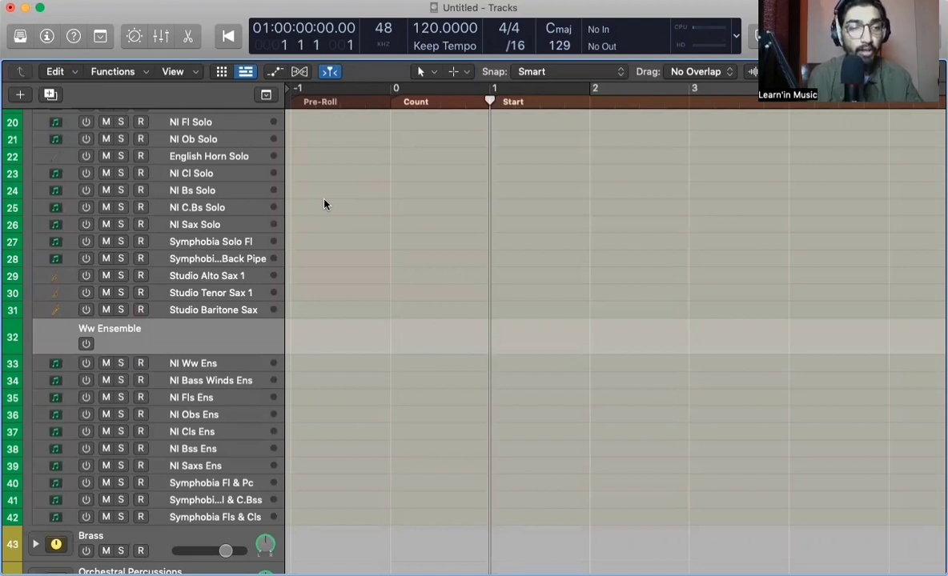
scroll(323, 203, "up", 2)
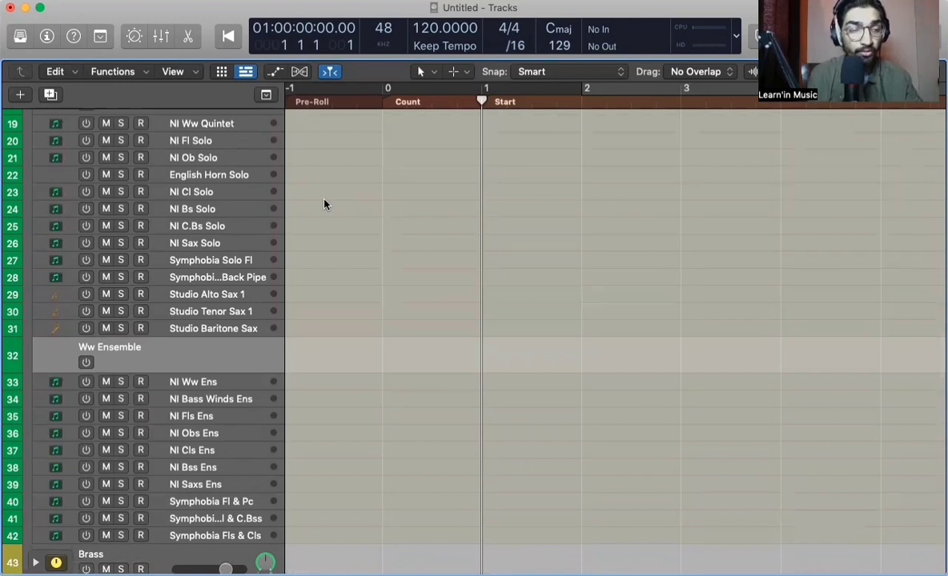
scroll(324, 204, "down", 5)
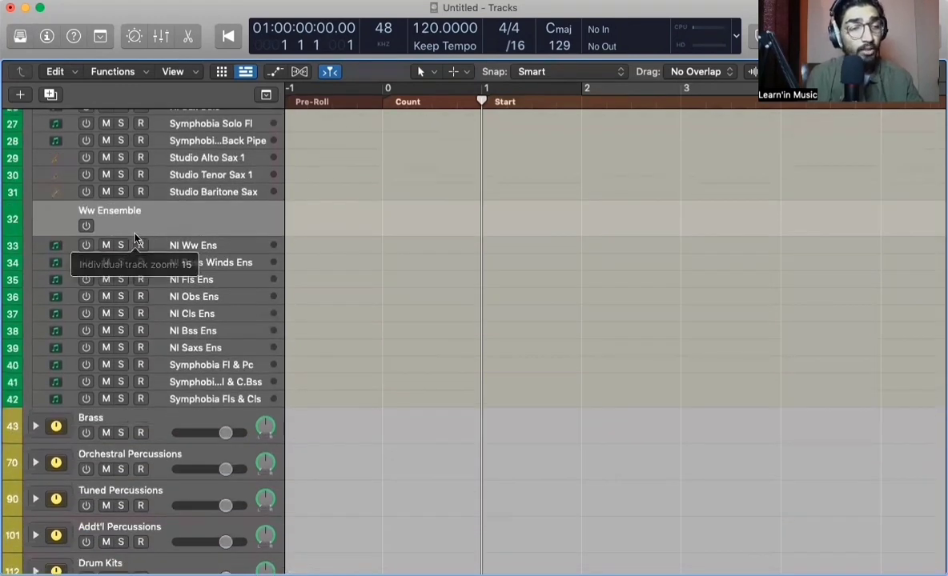
scroll(209, 272, "up", 1)
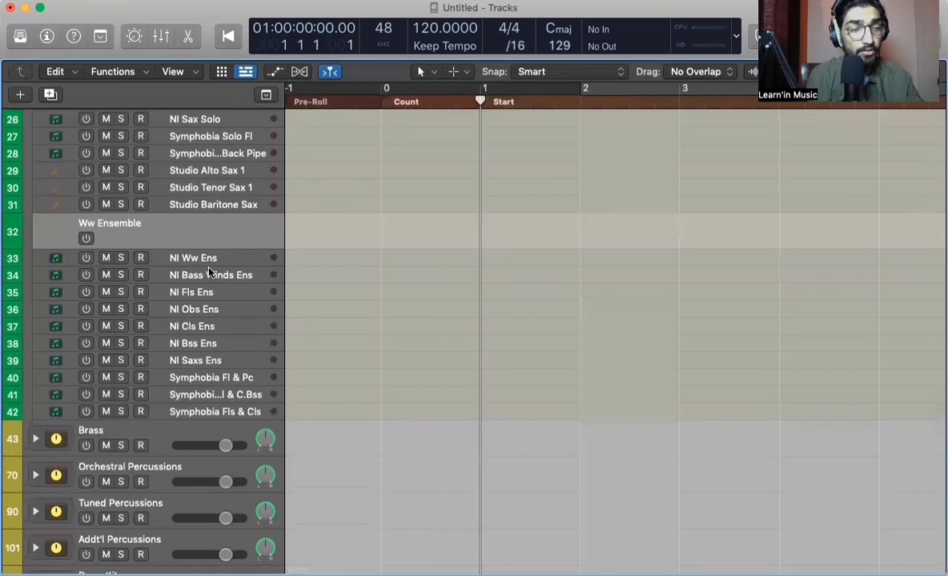
left_click(210, 259)
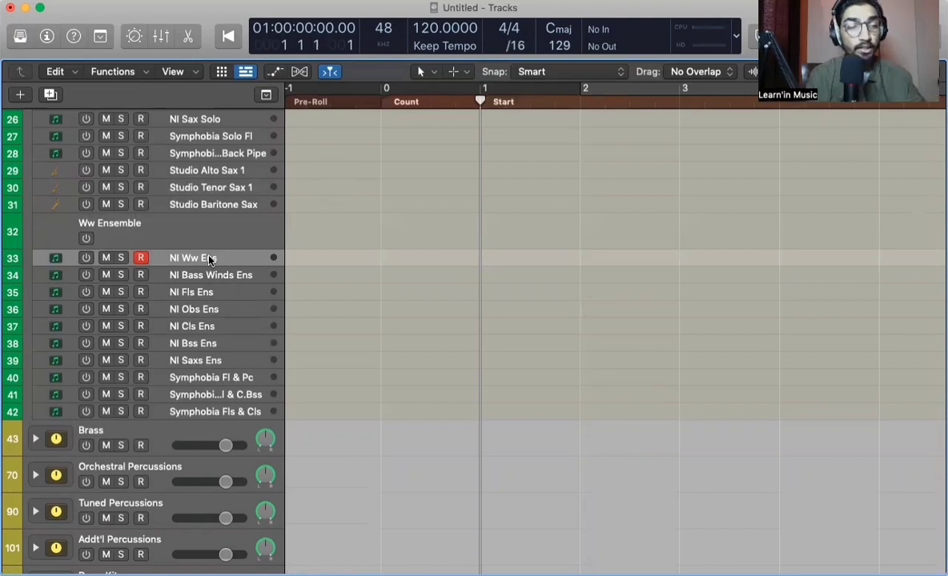
- Go through the Ww Ensemble tracks from NI Bass Winds Ens down to Symphobia Fls & Cls
scroll(286, 294, "down", 1)
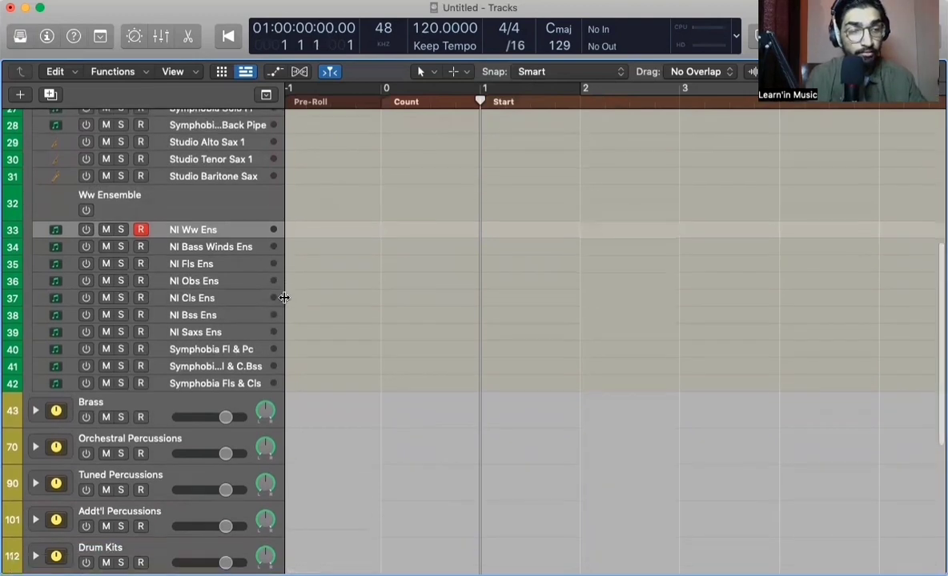
left_click(235, 246)
scroll(235, 247, "down", 2)
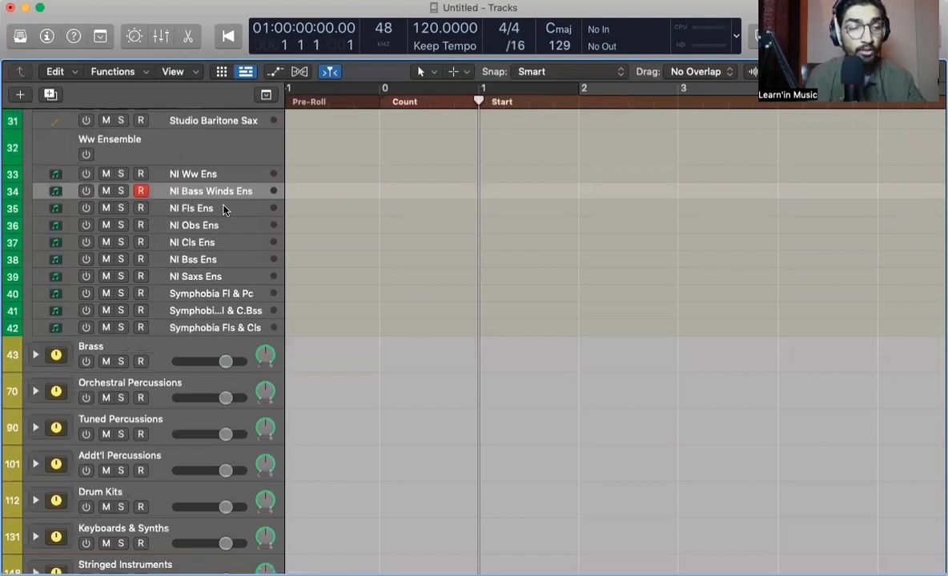
left_click(225, 210)
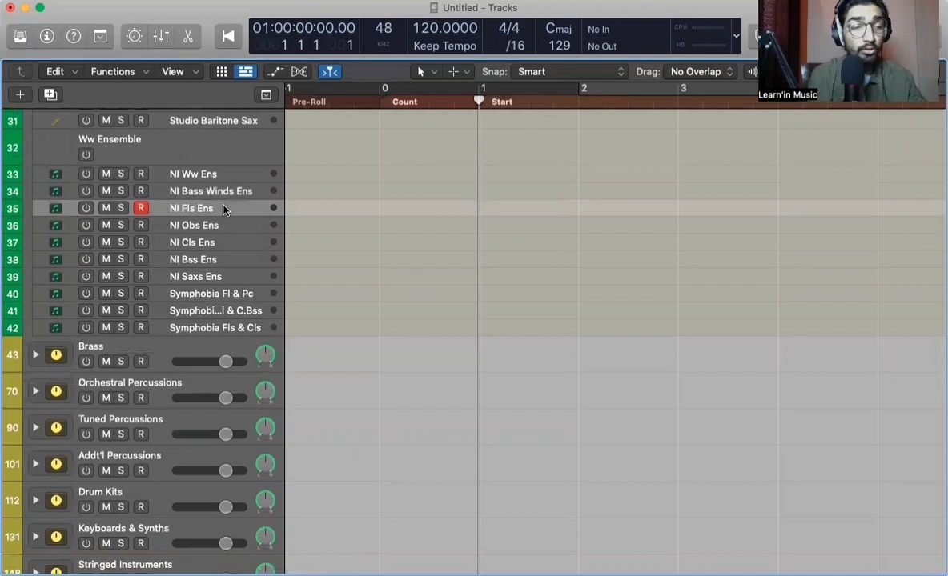
key("Down")
key("Down")
key("Down")
key("Down")
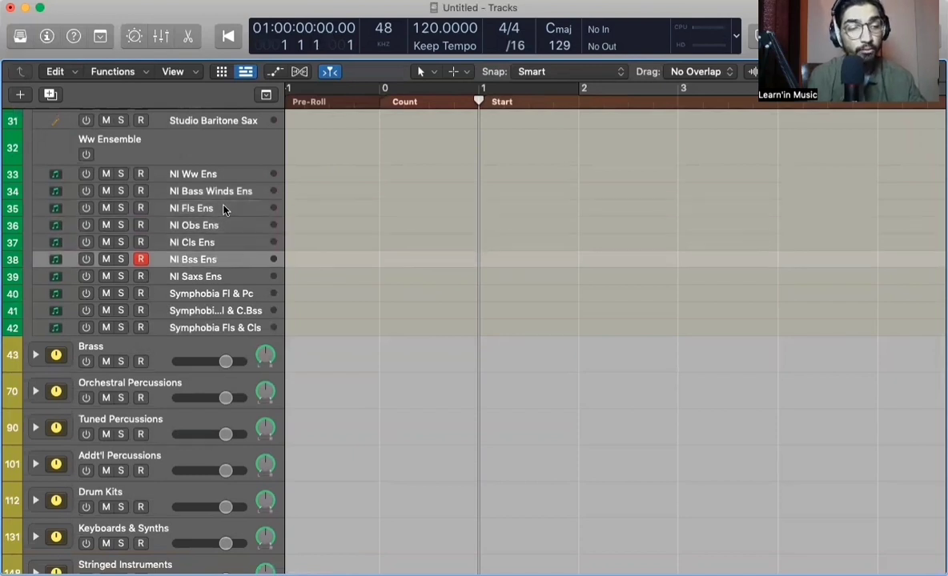
key("Down")
key("Down")
key("Down")
- Collapse the Woodwinds track stack and expand the Brass track stack
scroll(196, 234, "up", 2)
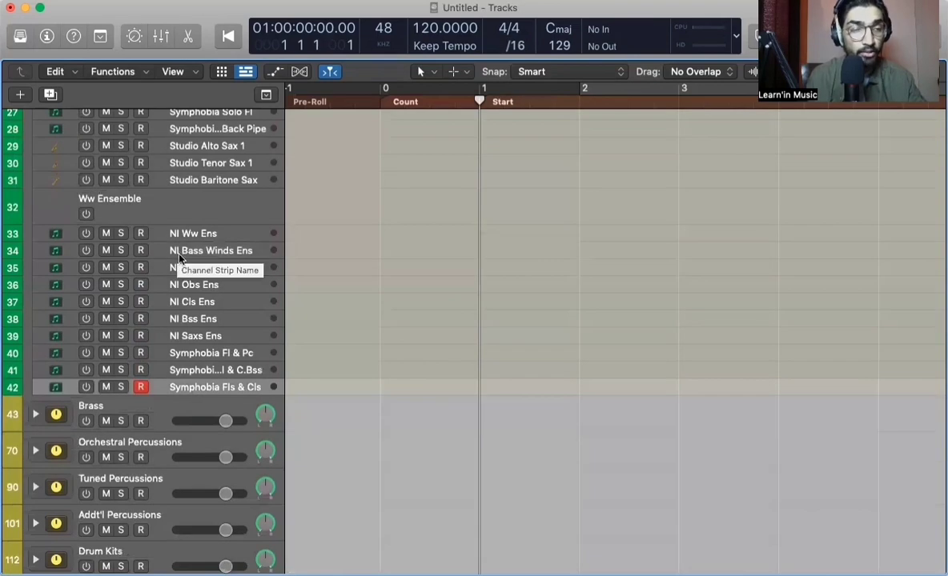
scroll(224, 328, "up", 6)
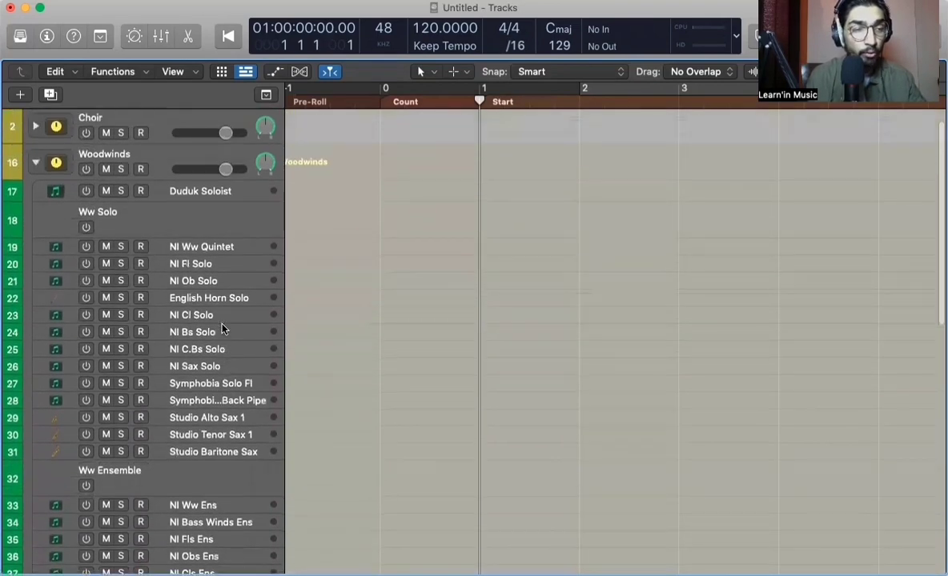
left_click(35, 163)
left_click(35, 199)
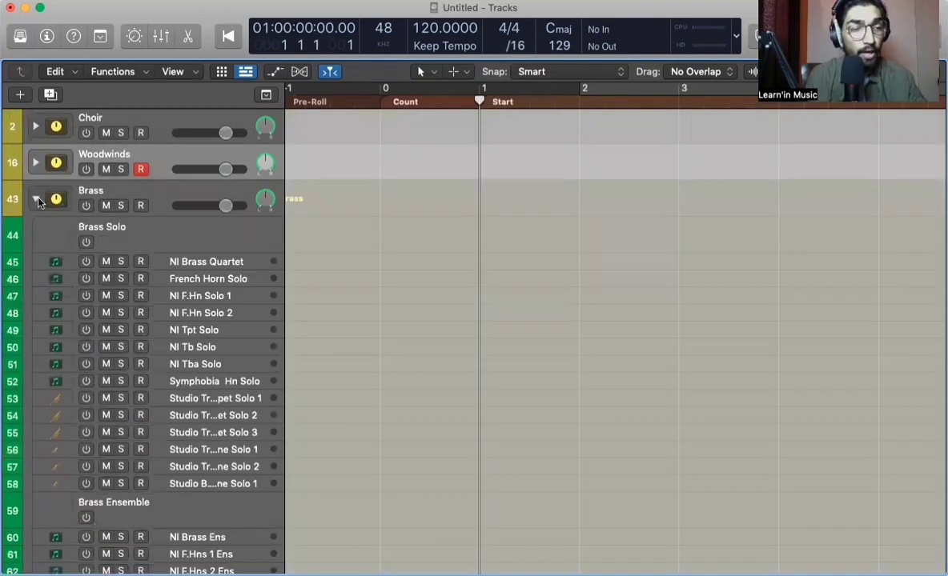
- Select the Brass Solo section track and go through its instruments from NI Brass Quartet down to NI Tba Solo
scroll(37, 200, "down", 2)
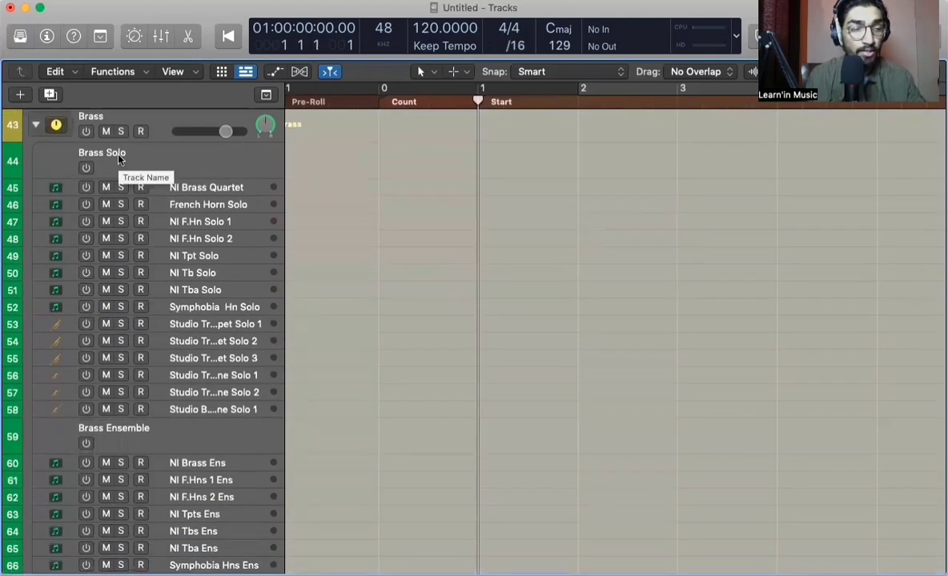
left_click(118, 159)
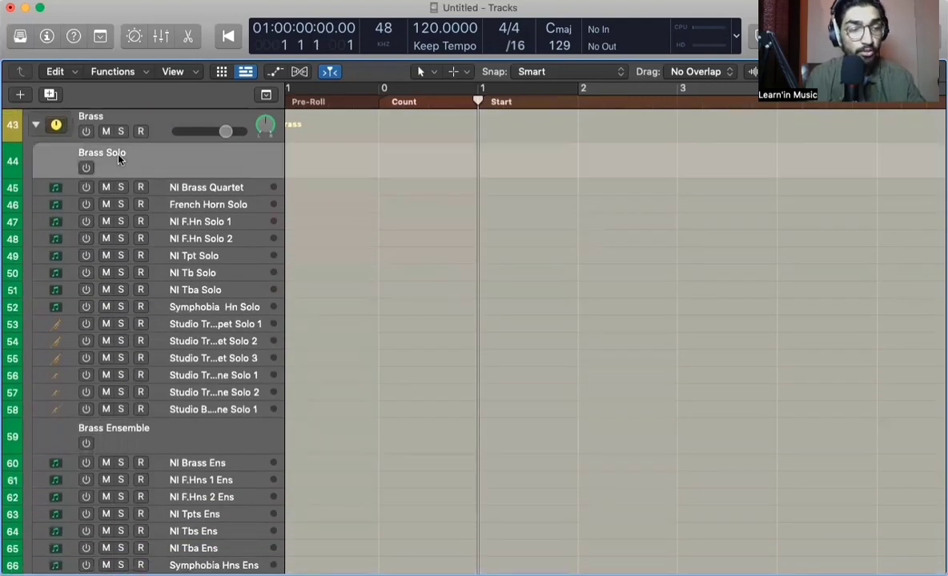
key("Down")
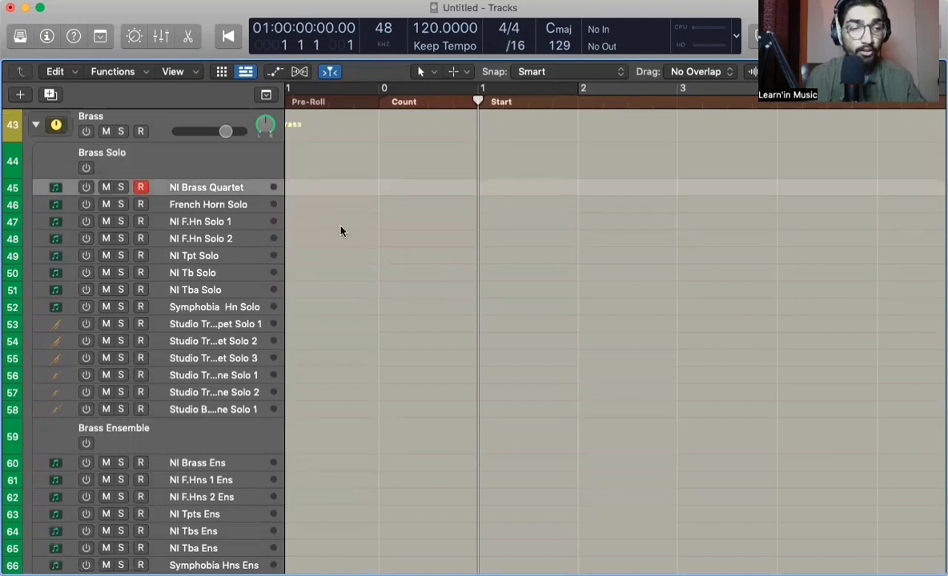
key("Down")
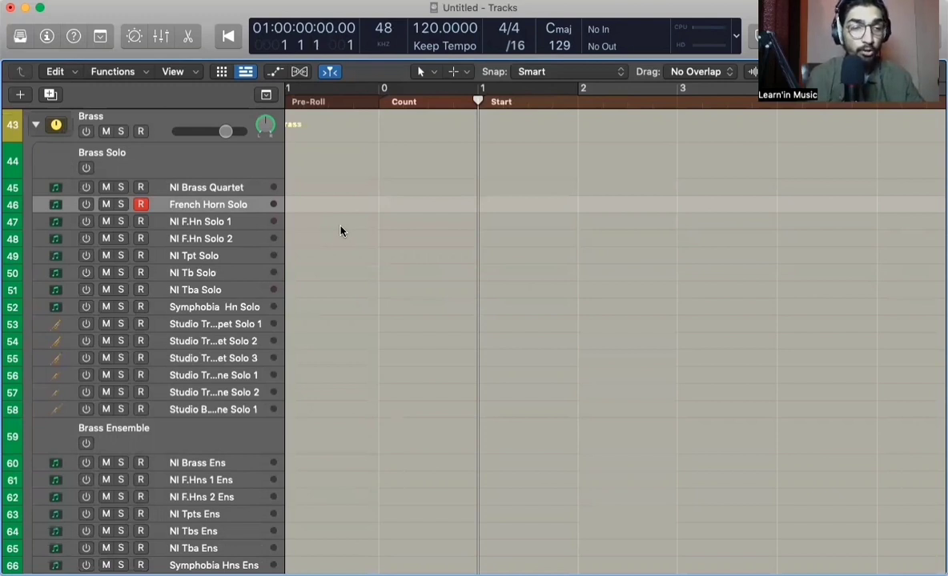
key("Down")
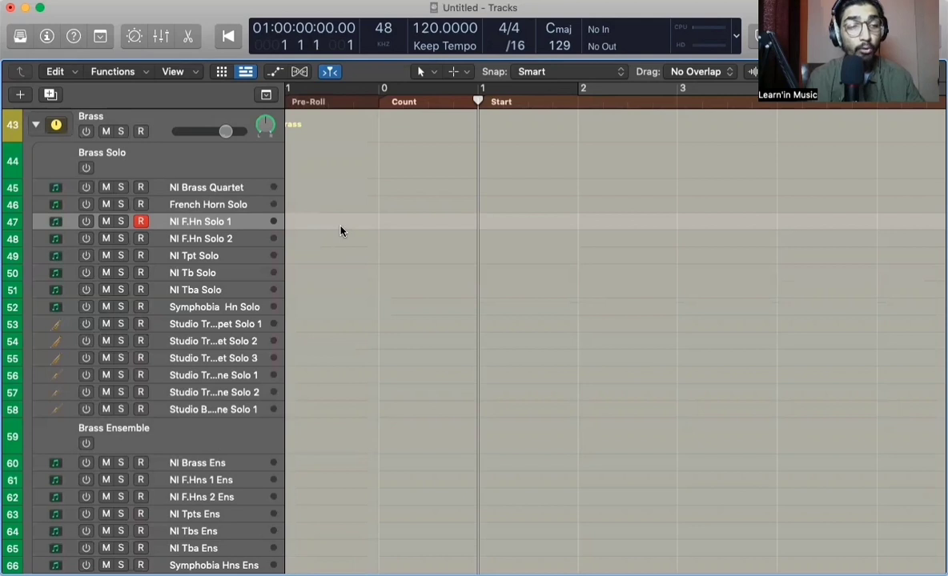
left_click(340, 231)
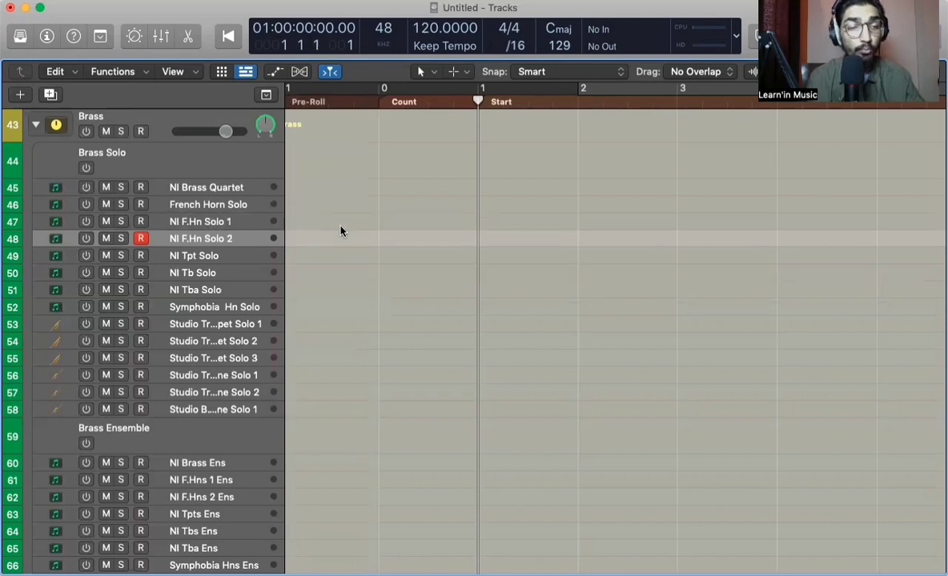
key("Down")
key("Down")
key("Down")
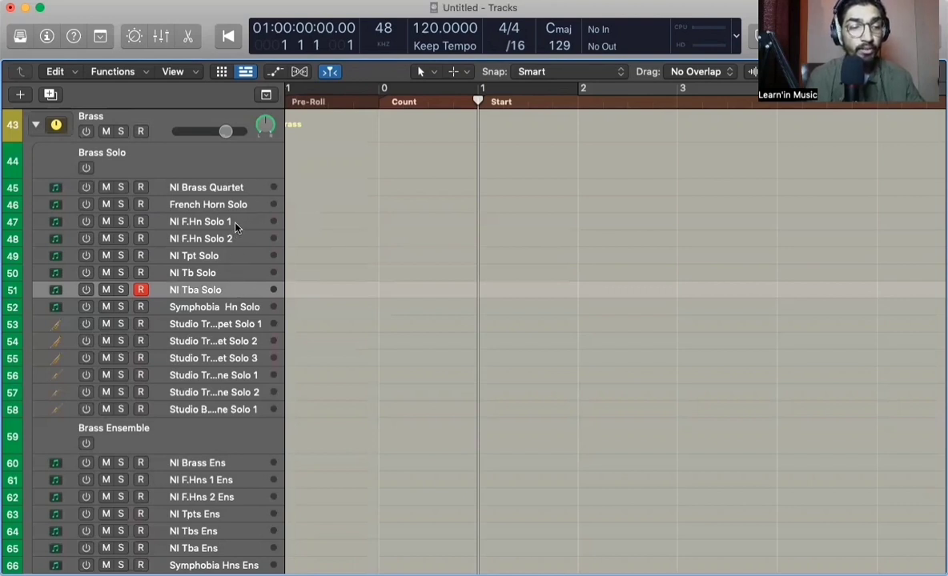
- Select Symphobia Hn Solo and the first Studio trumpet solo track, and briefly show the latter's channel strip in the Inspector
scroll(234, 228, "down", 2)
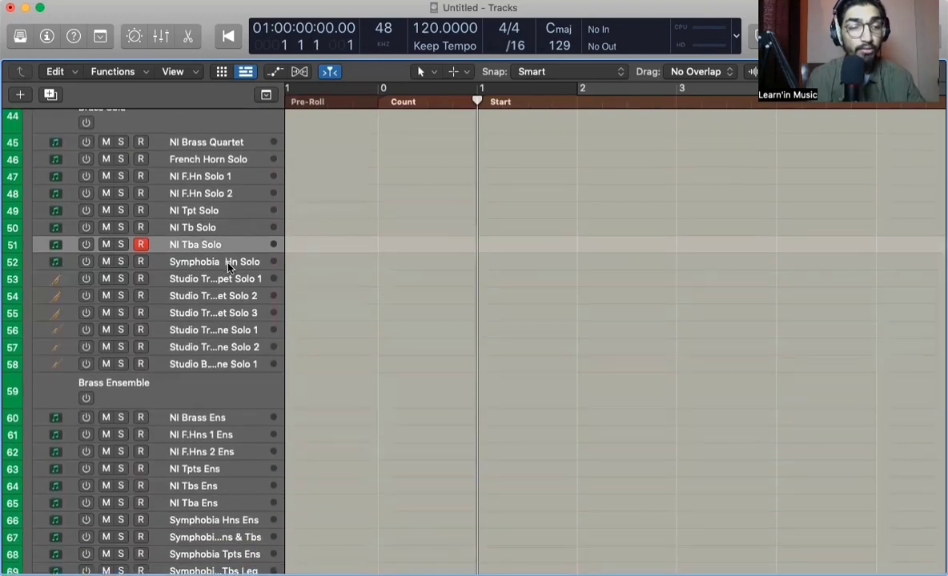
left_click(227, 265)
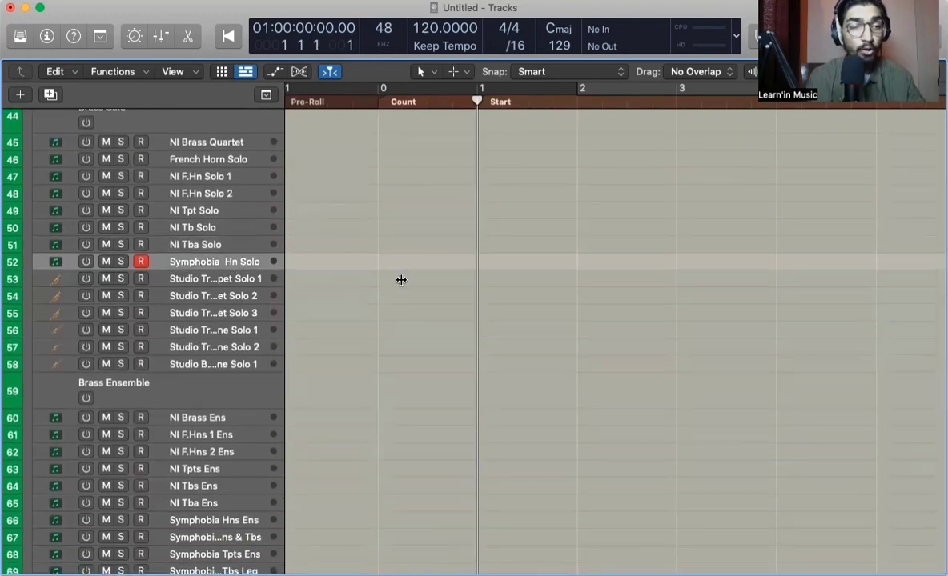
scroll(401, 279, "up", 2)
left_click(292, 335)
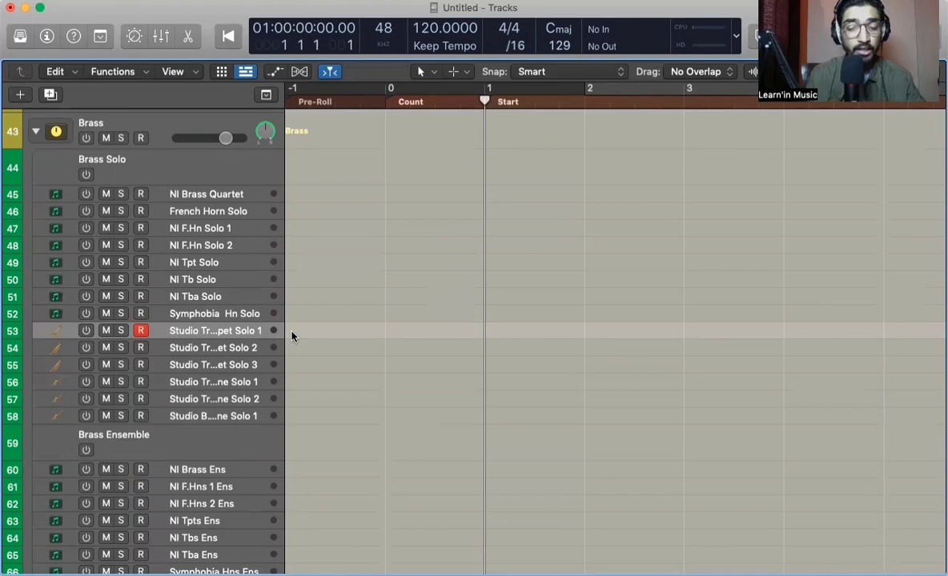
key("i")
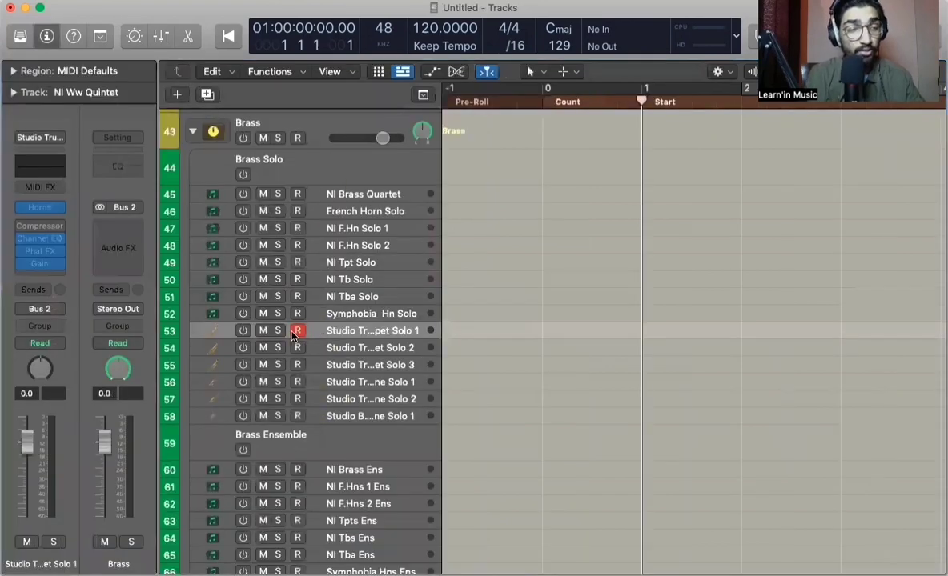
key("i")
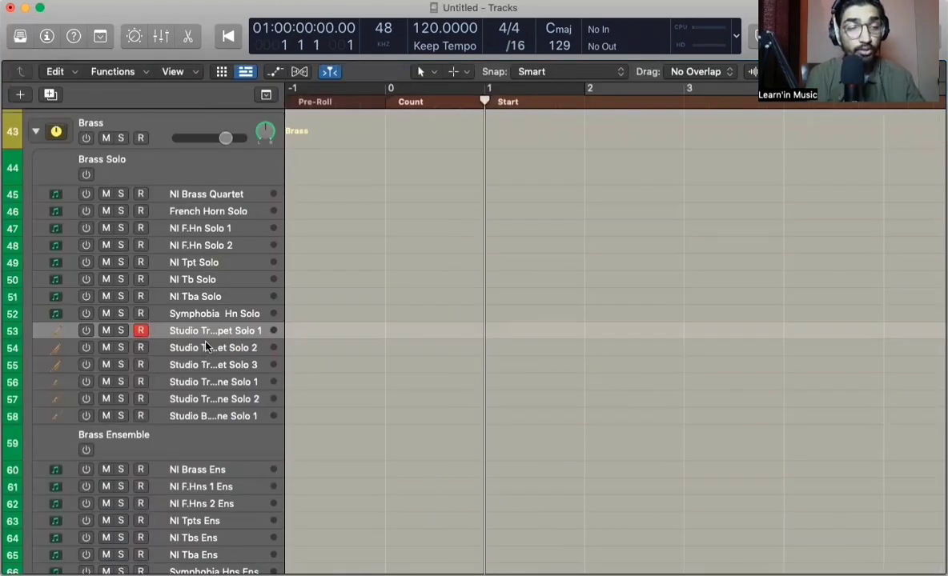
- Go through the remaining Studio brass solo tracks, from the second trumpet solo (track 54) down to track 58
left_click(206, 347)
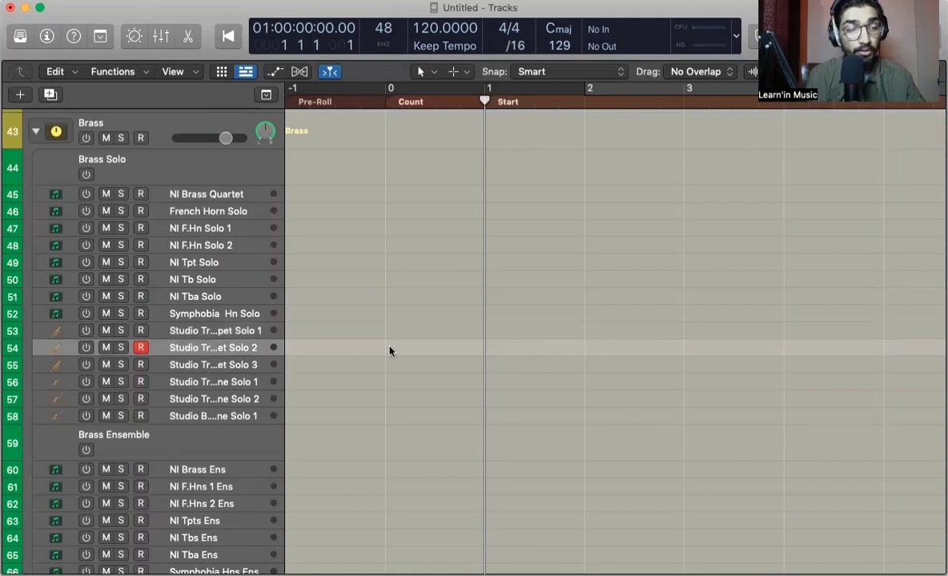
key("Down")
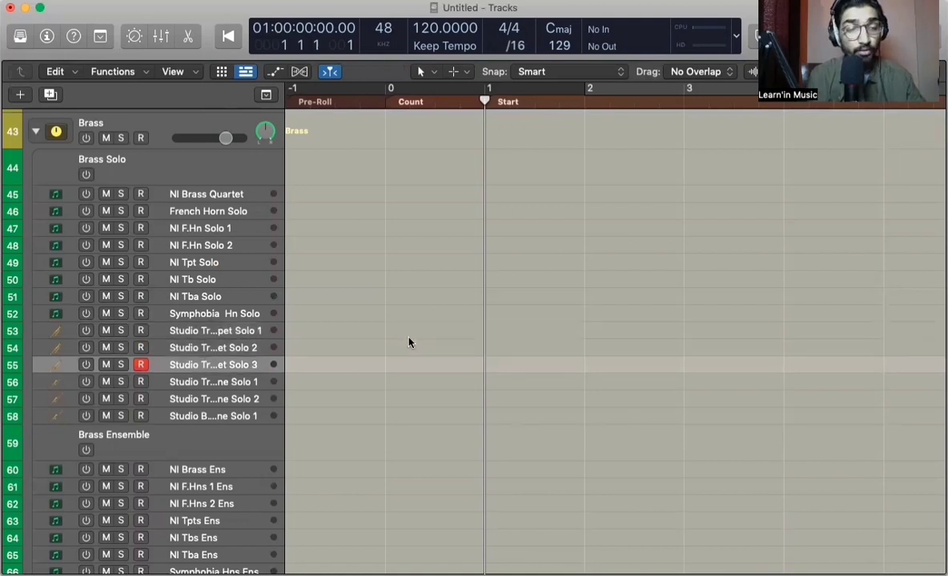
key("Down")
key("Down")
key("Down")
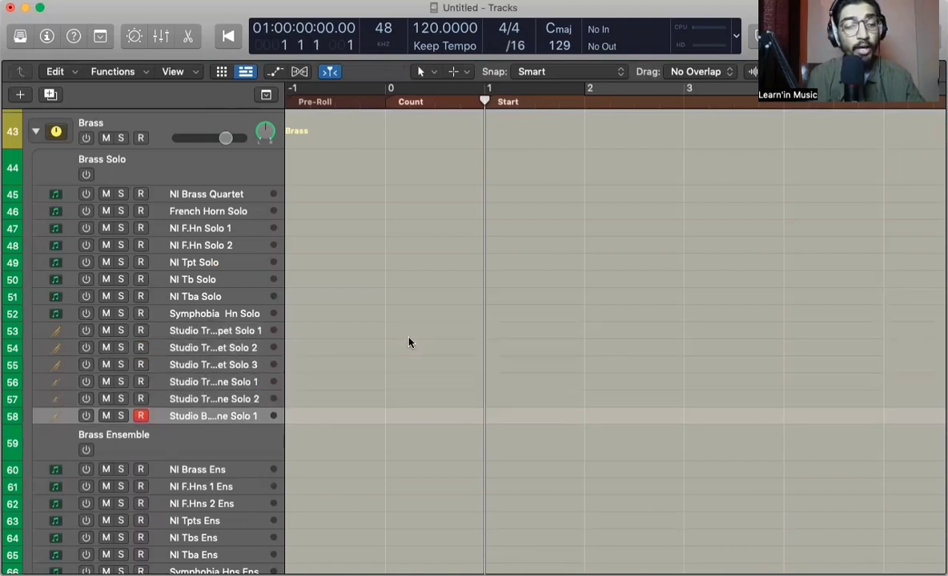
- Select the Brass Ensemble section track and its first instrument track, NI Brass Ens
scroll(408, 339, "up", 1)
scroll(408, 340, "down", 5)
left_click(195, 268)
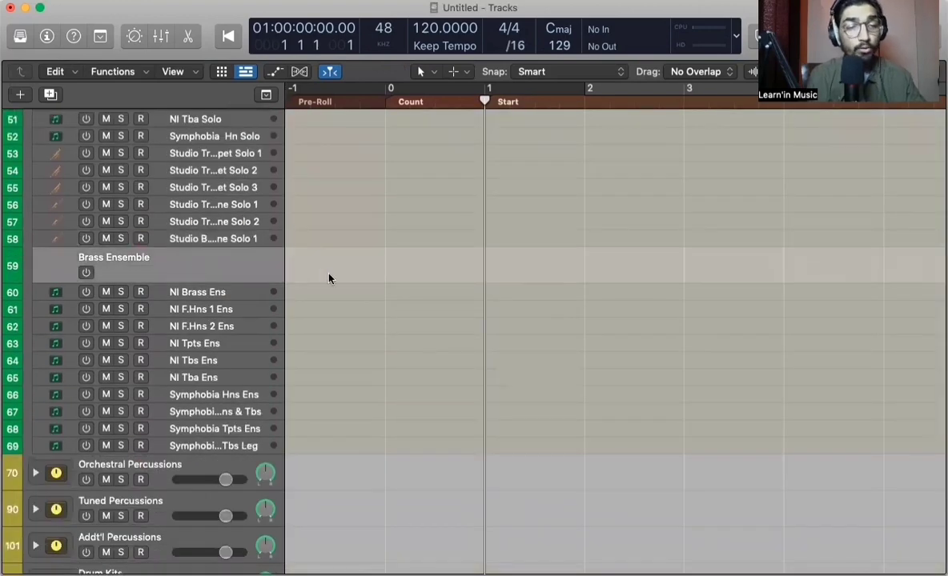
left_click(244, 240)
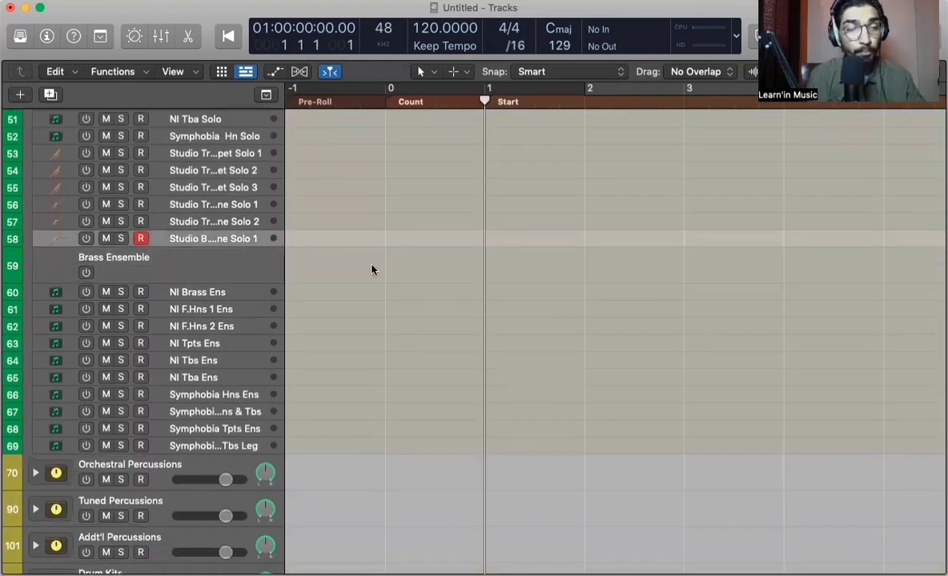
left_click(210, 268)
scroll(312, 270, "down", 3)
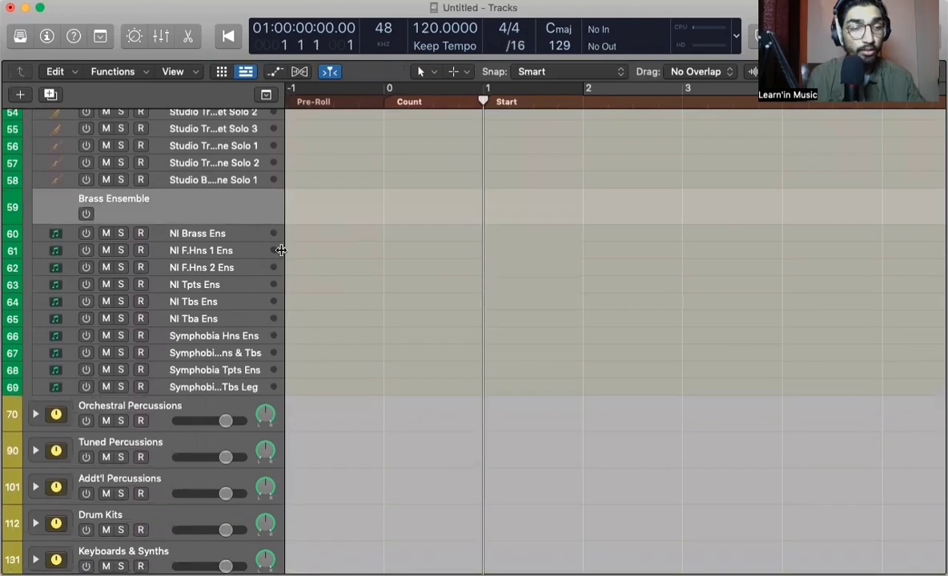
left_click(215, 237)
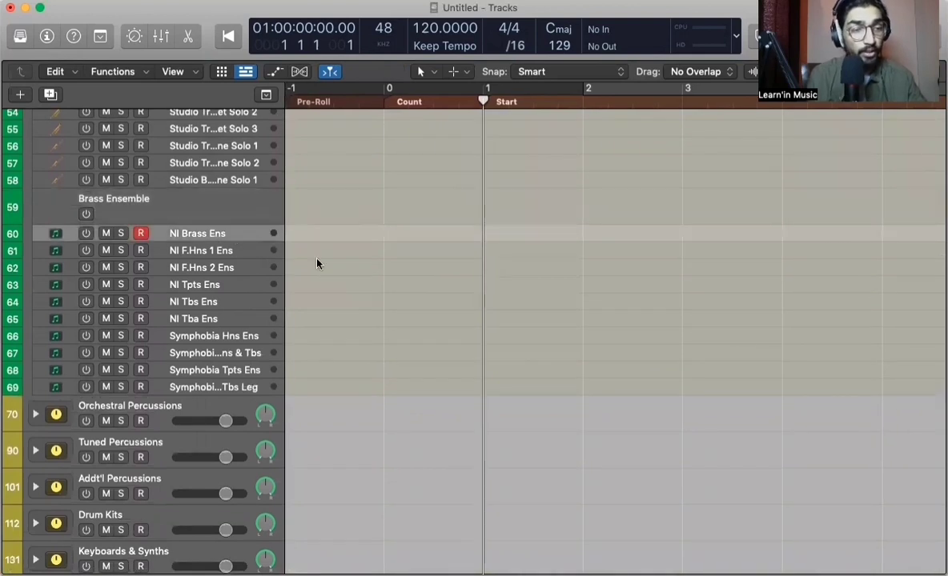
- Go through the NI tracks of the Brass Ensemble section from NI F.Hns 1 Ens down to NI Tba Ens
scroll(317, 264, "up", 1)
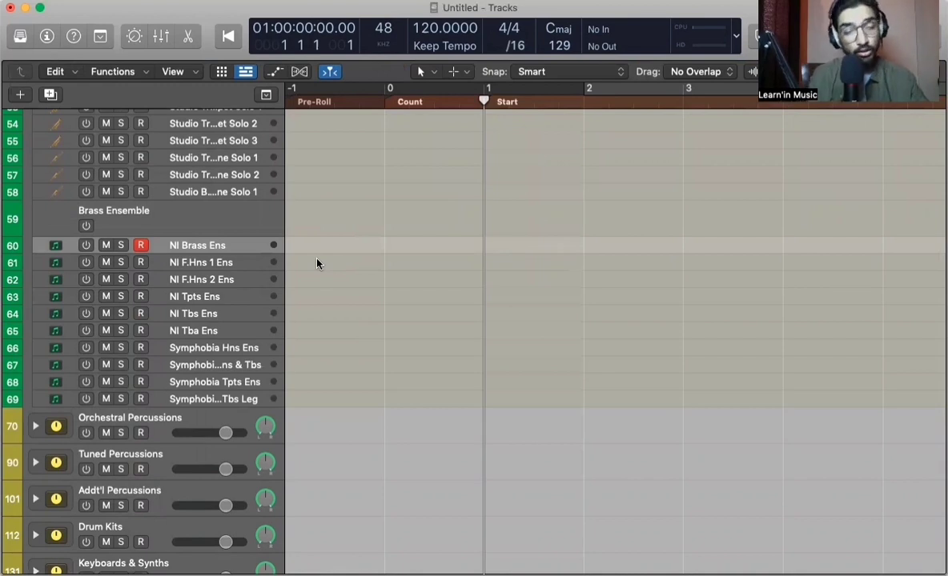
scroll(317, 264, "down", 1)
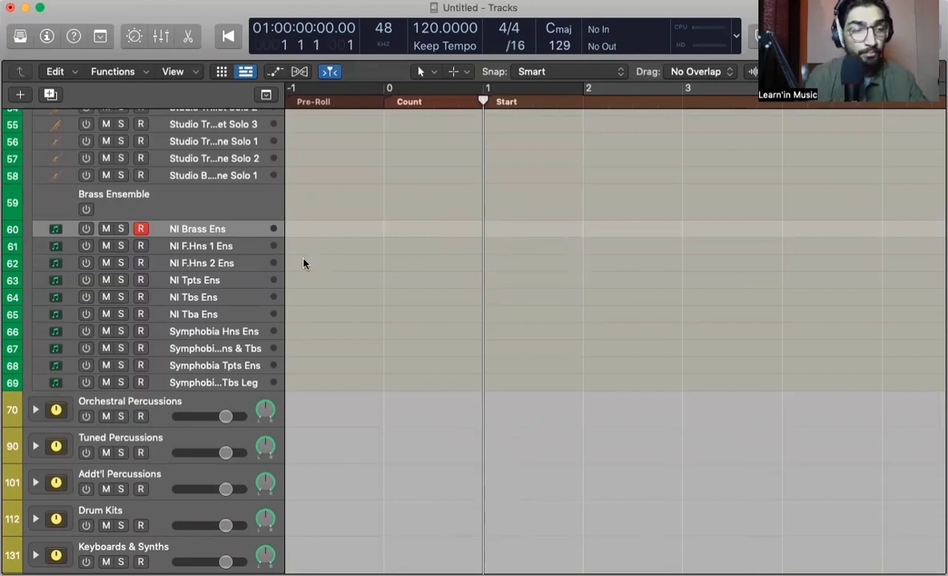
left_click(224, 245)
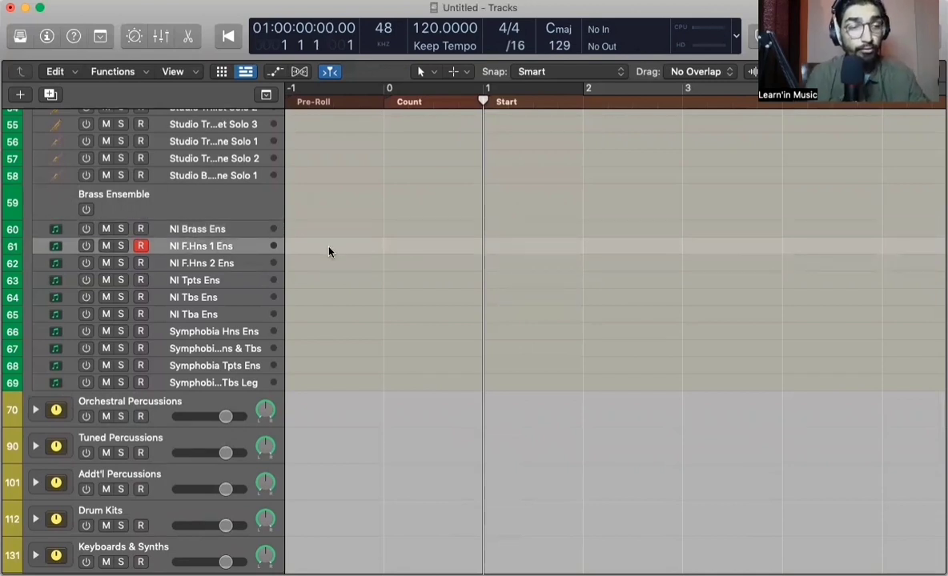
key("Down")
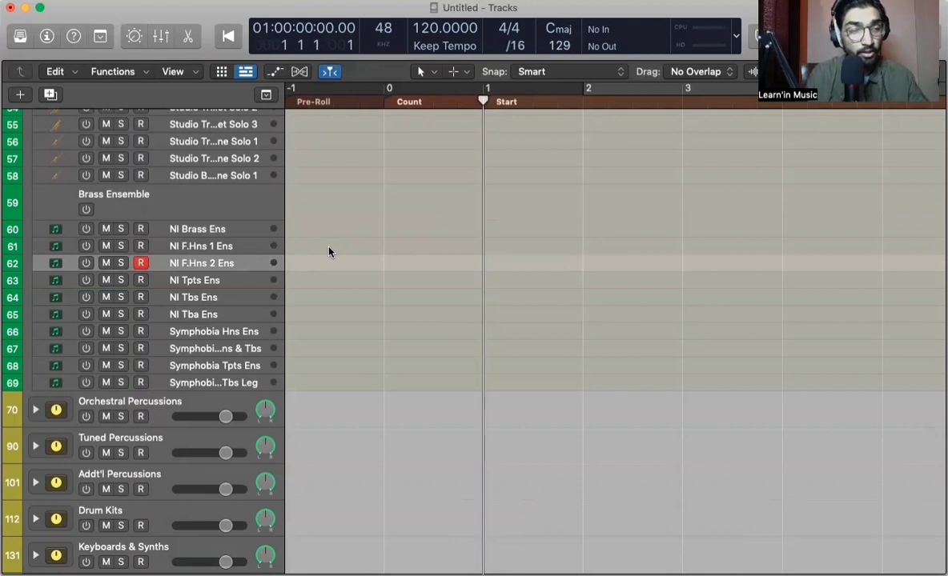
left_click(251, 247)
key("Down")
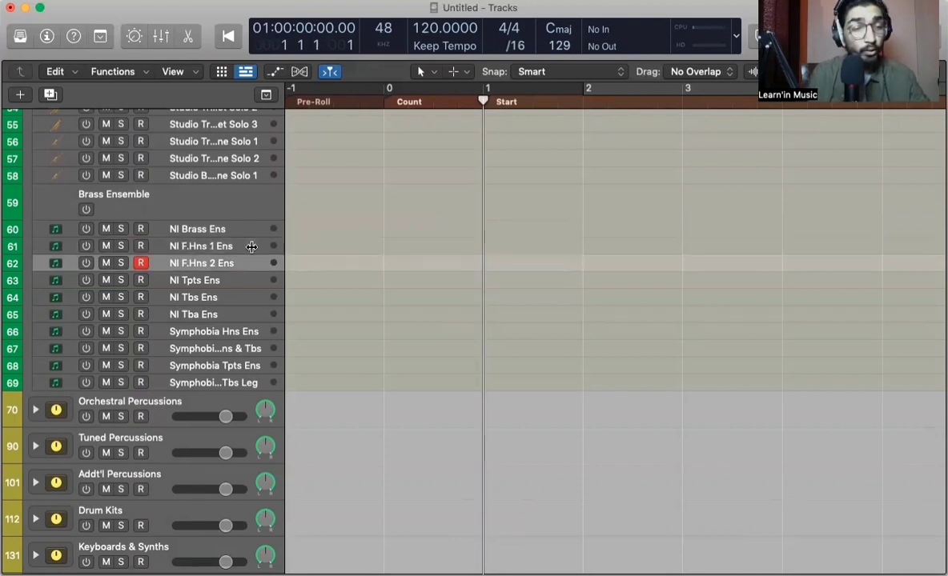
key("Down")
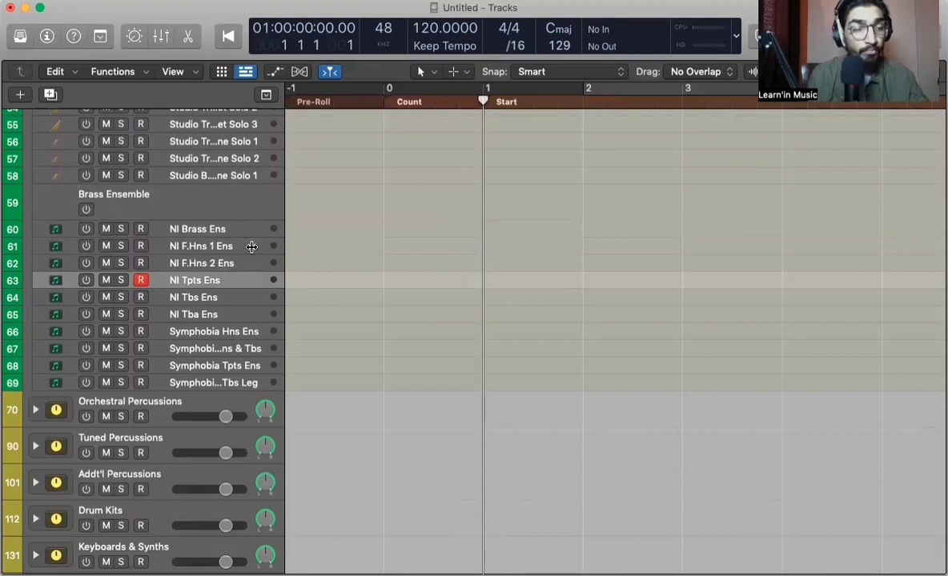
key("Down")
key("Down")
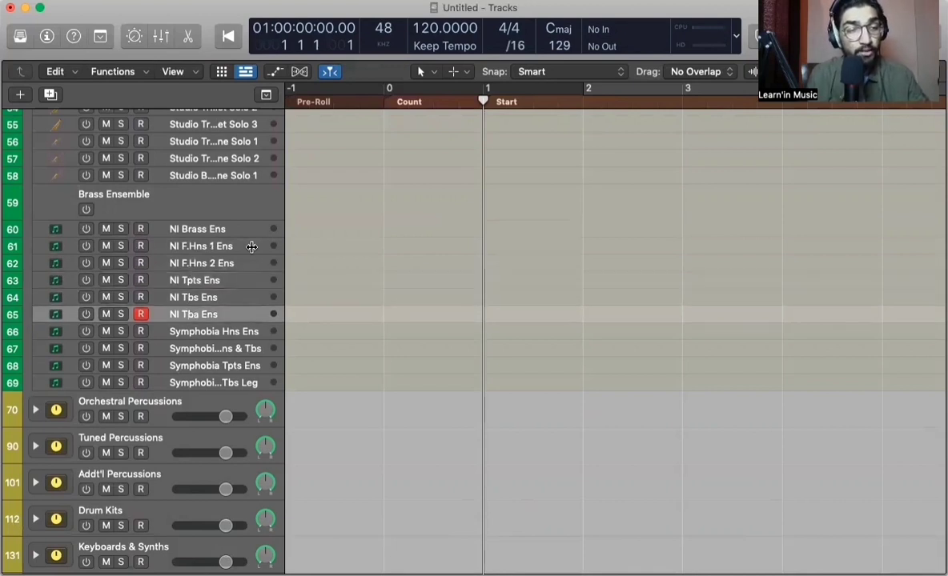
- Go through the Symphobia Hns Ens and Symphobia Hns & Tbs ensemble tracks, ending on track 67
key("Down")
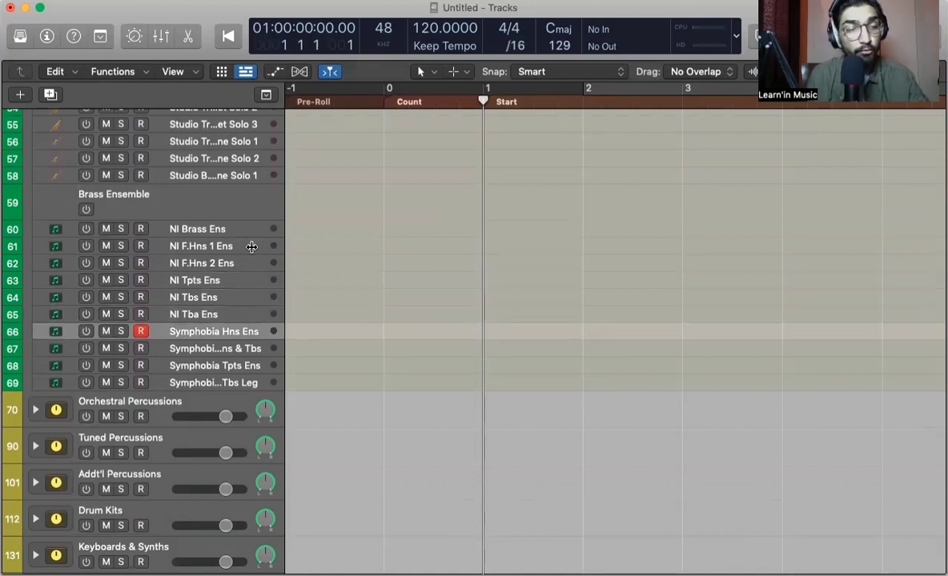
key("Down")
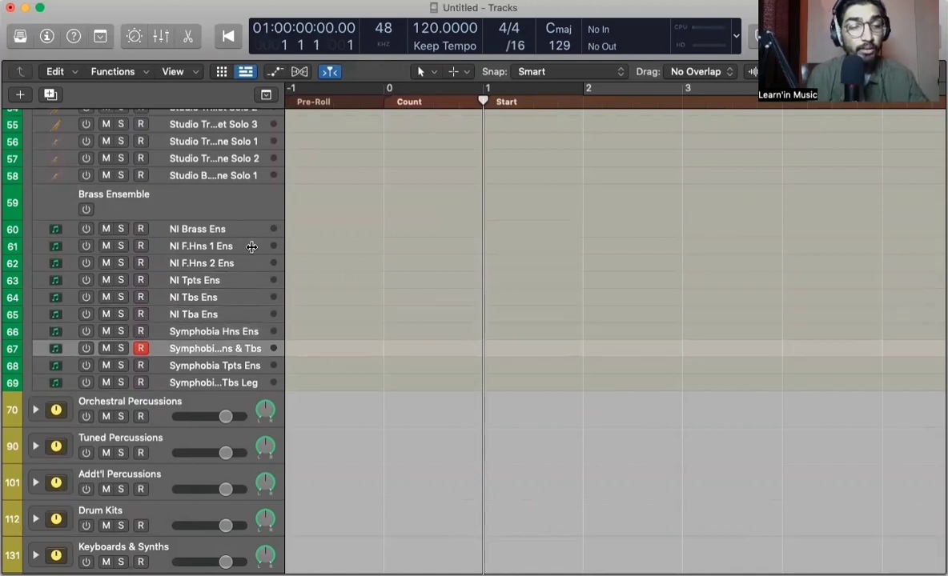
key("Up")
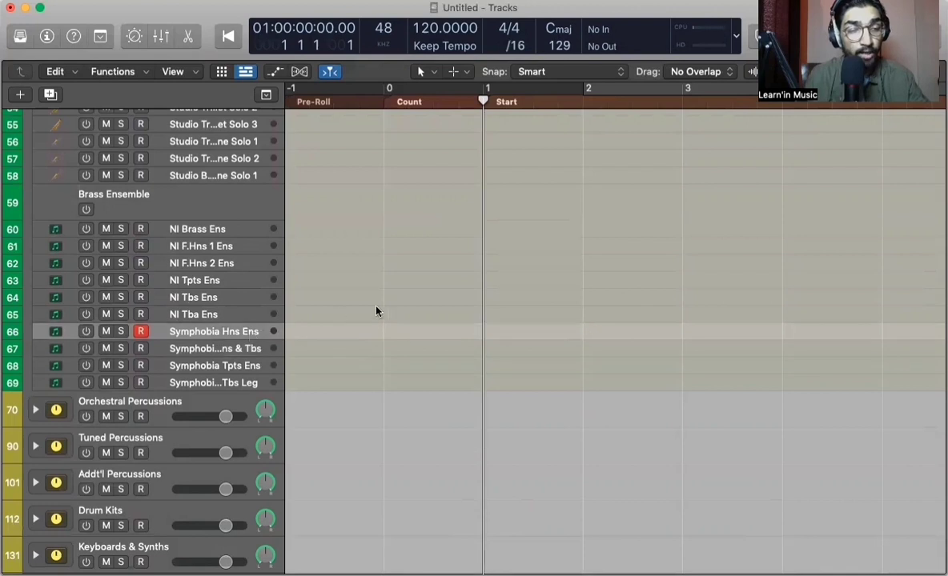
scroll(376, 312, "up", 1)
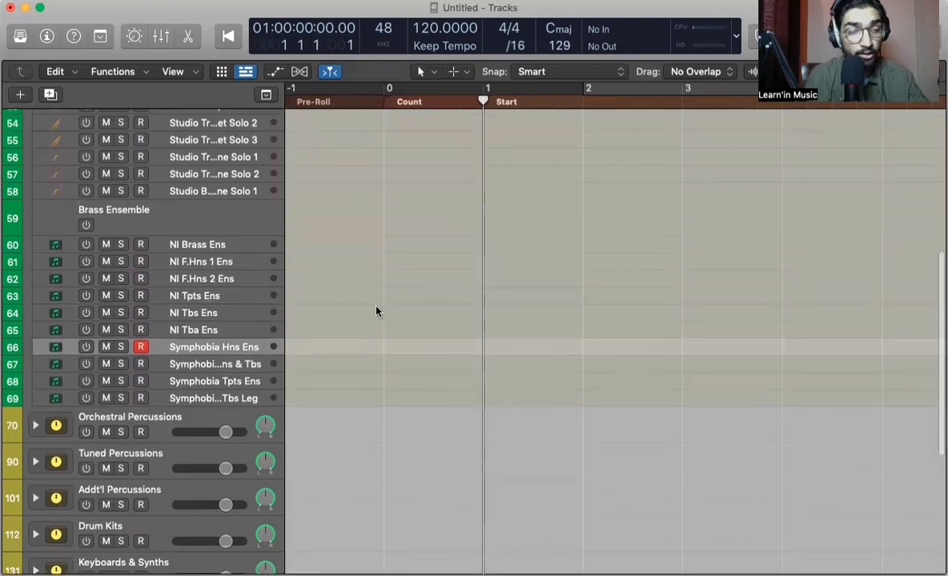
left_click(239, 362)
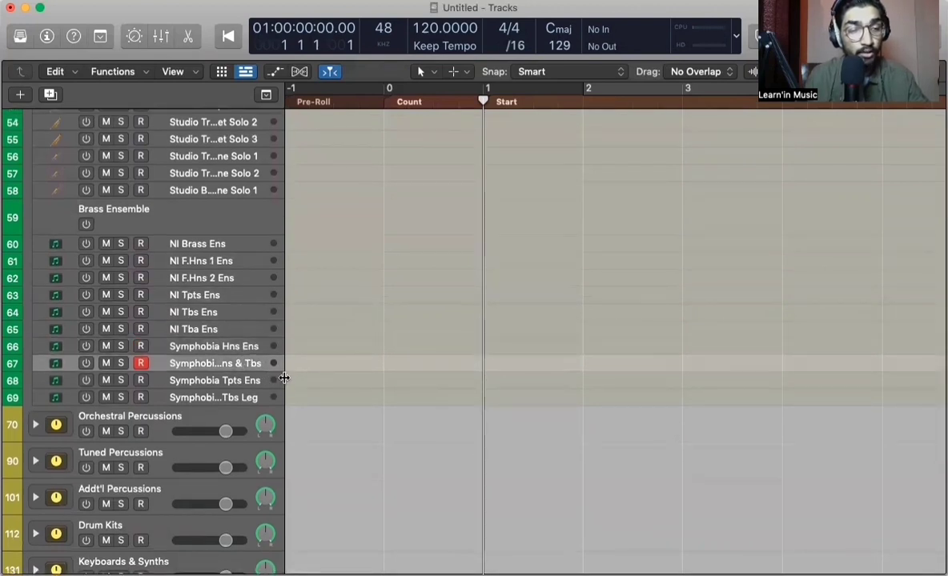
- Widen the track headers until the full Symphobia names fit, and select Symphobia Tpts Ens and Symphobia Hns & Tbs Leg
left_click_drag(284, 381, 304, 381)
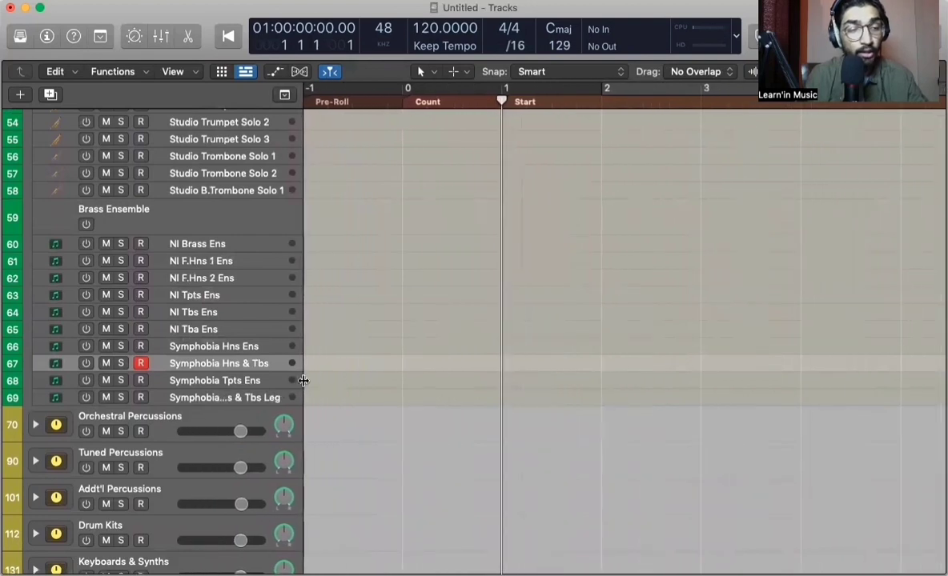
left_click(338, 381)
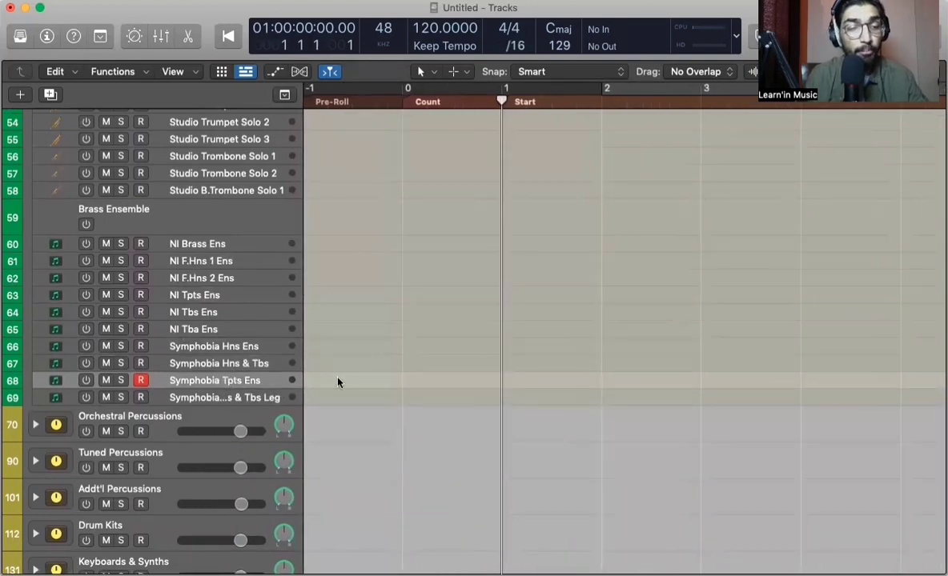
scroll(382, 369, "down", 3)
mouse_move(303, 334)
left_mouse_down()
mouse_move(355, 334)
mouse_move(306, 324)
left_mouse_up()
left_click(306, 324)
- Collapse the Brass track stack, and expand and select the Orchestral Percussions stack
scroll(353, 301, "up", 5)
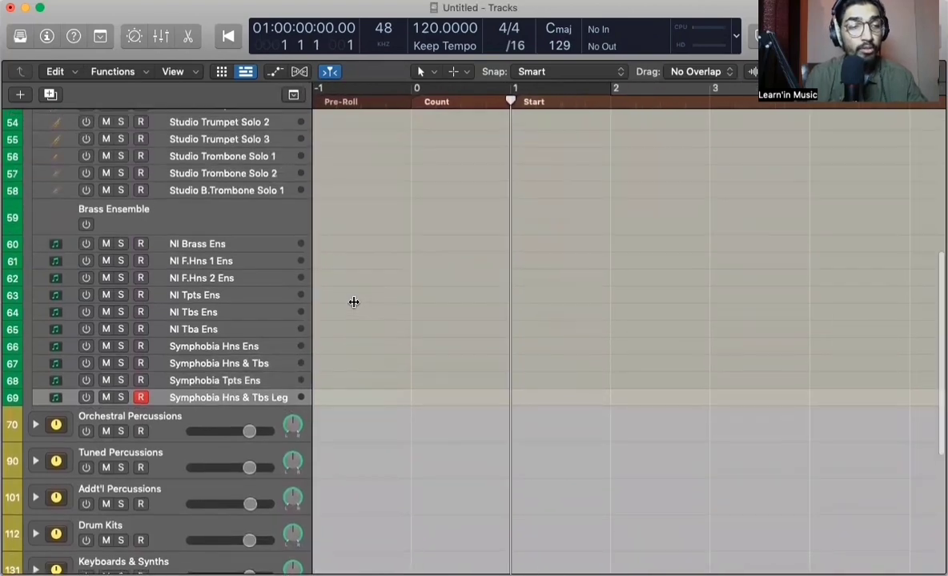
scroll(353, 302, "up", 5)
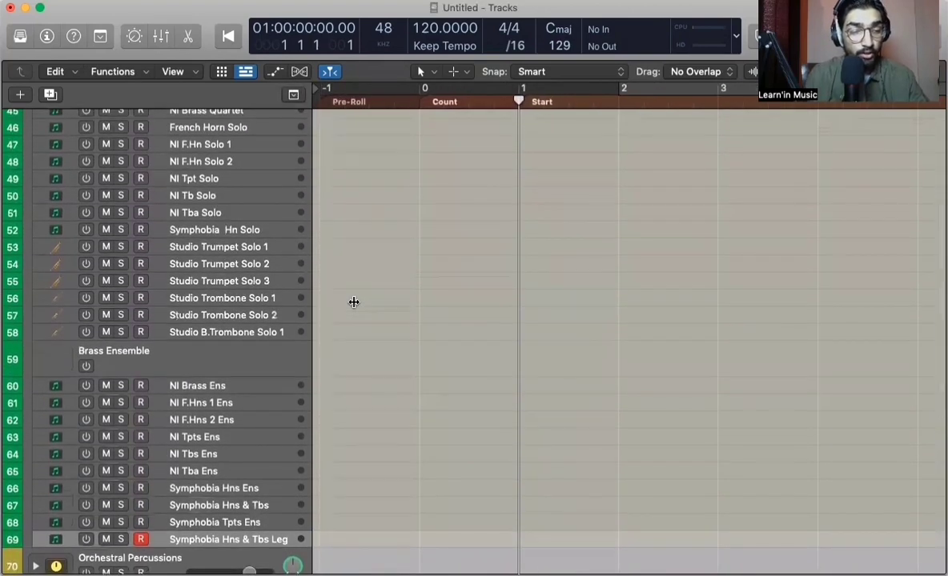
scroll(353, 301, "up", 4)
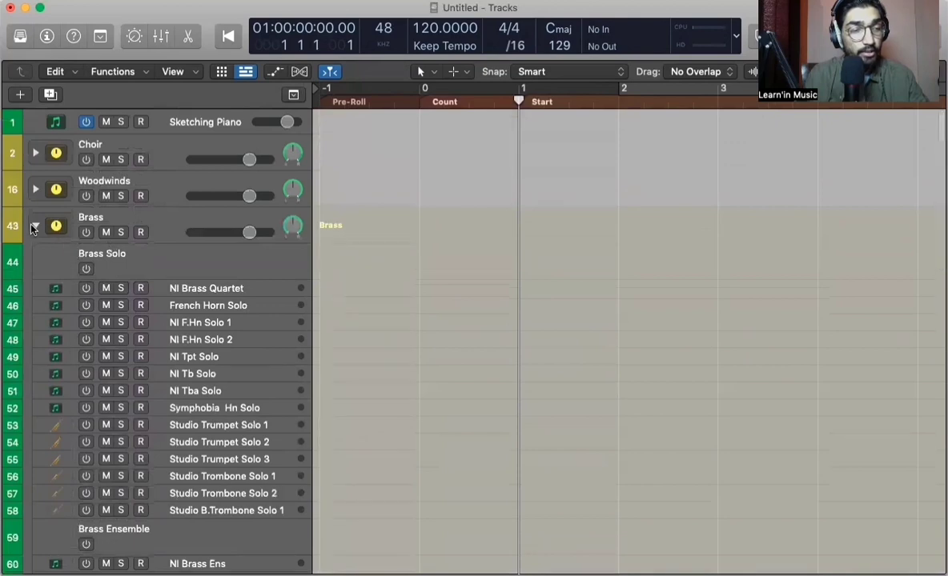
left_click(35, 226)
left_click(35, 262)
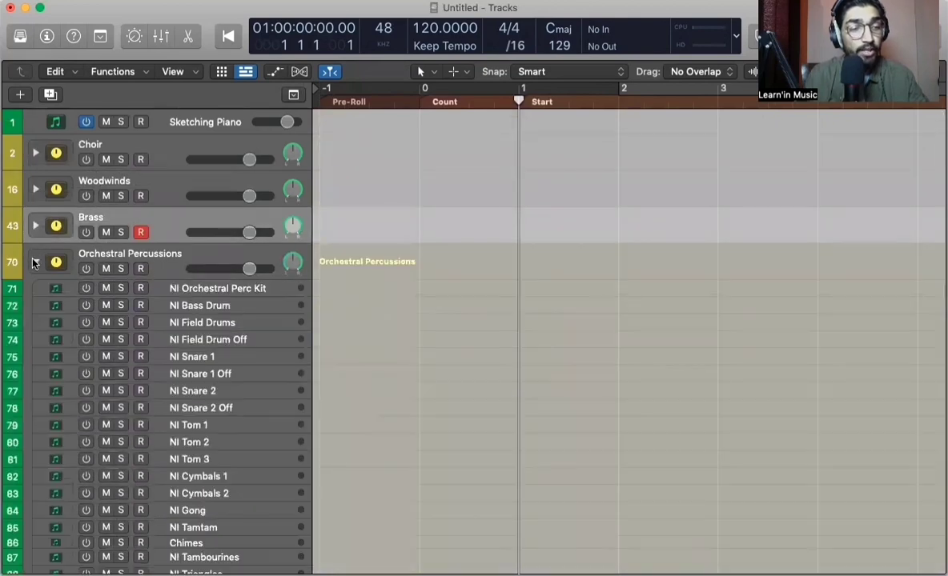
scroll(203, 264, "down", 1)
scroll(203, 264, "down", 2)
left_click(169, 163)
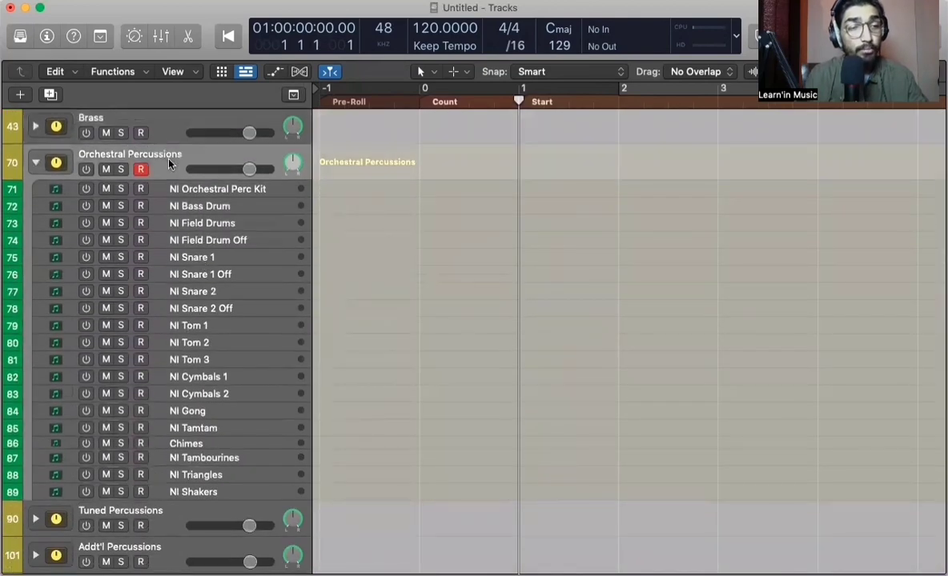
- Go through the Orchestral Percussions tracks from NI Orchestral Perc Kit down to NI Snare 2
scroll(382, 214, "down", 1)
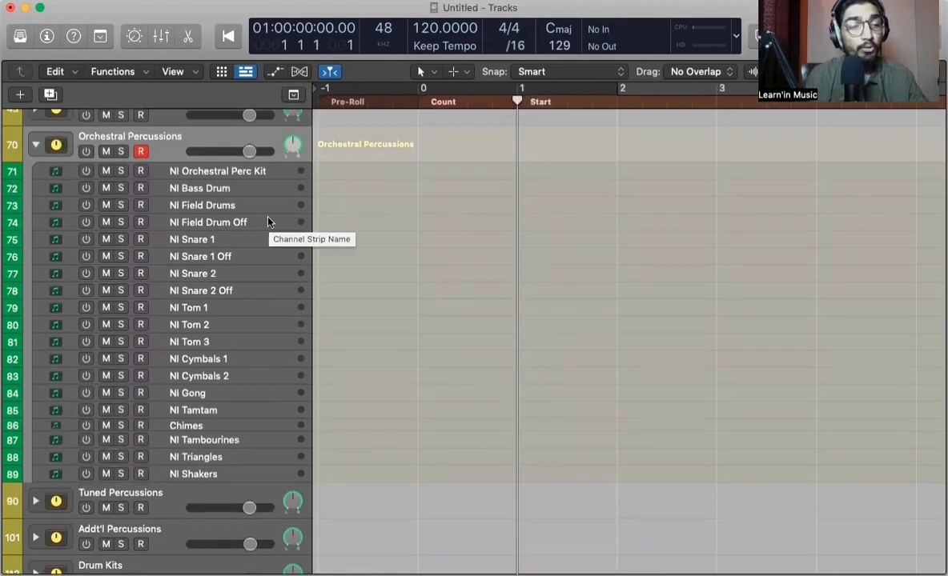
left_click(237, 176)
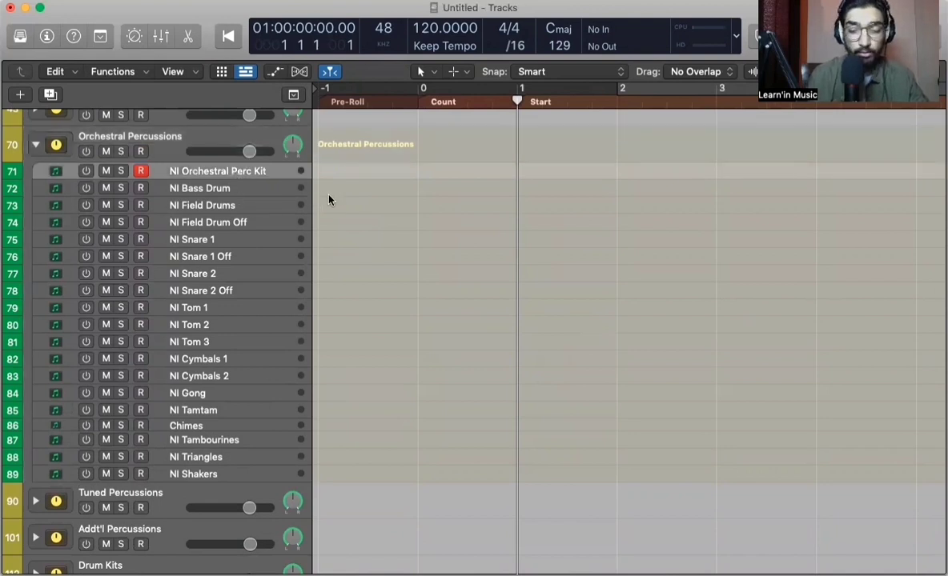
key("Down")
key("Down")
key("Down")
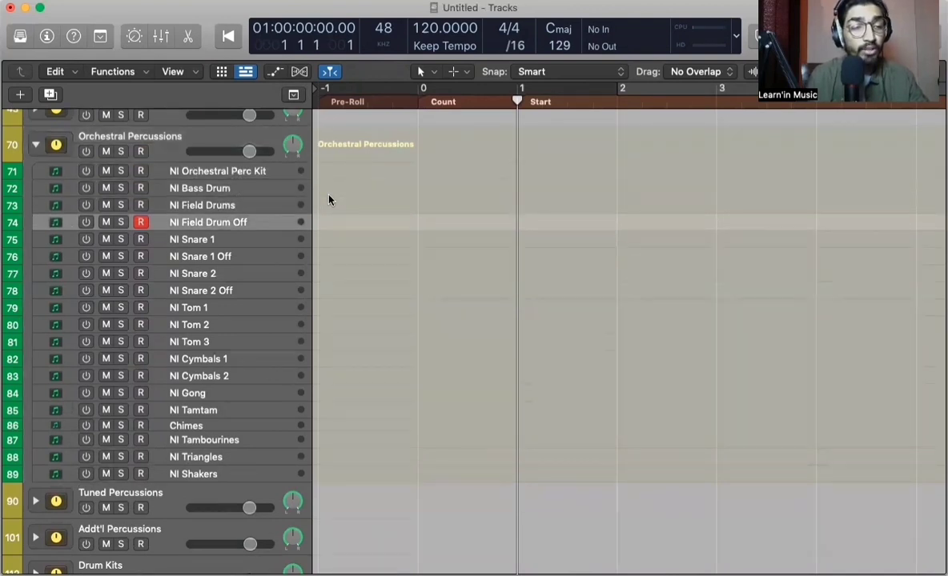
key("Down")
key("Down")
key("Down")
key("Down")
key("Down")
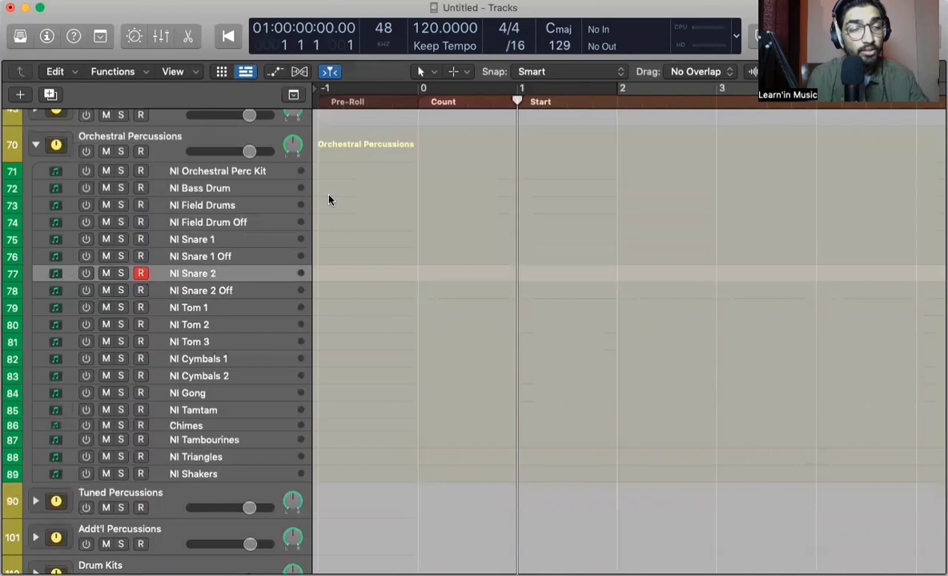
- Go through the remaining Orchestral Percussions tracks, from the toms and cymbals down to NI Shakers, and select the Tuned Percussions stack
key("Down")
key("Down")
key("Down")
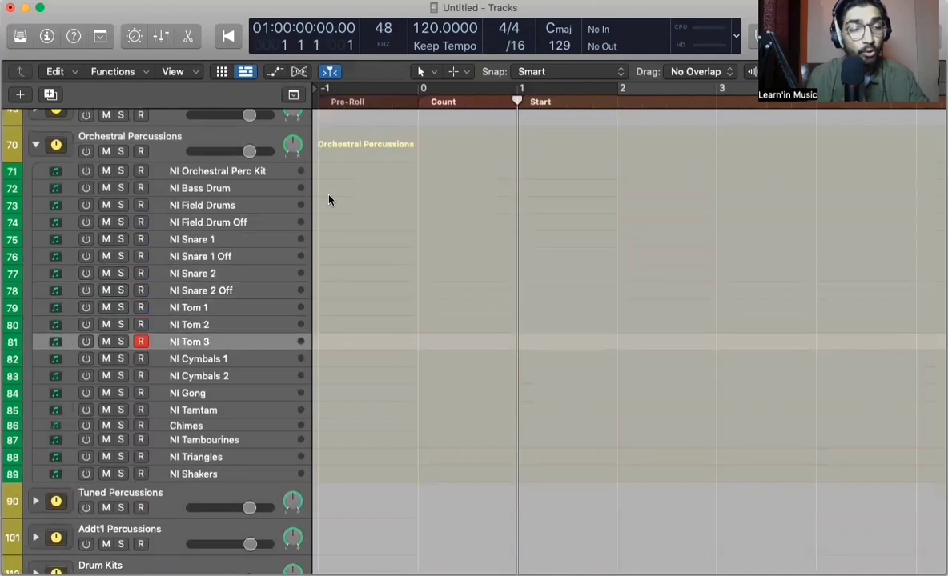
key("Down")
key("Down")
key("Down")
key("Down")
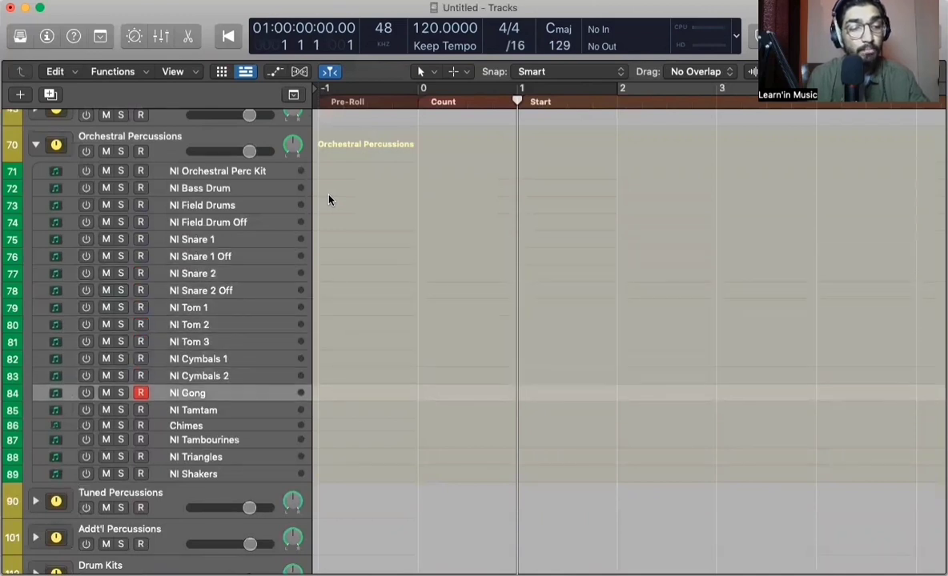
key("Down")
key("Down")
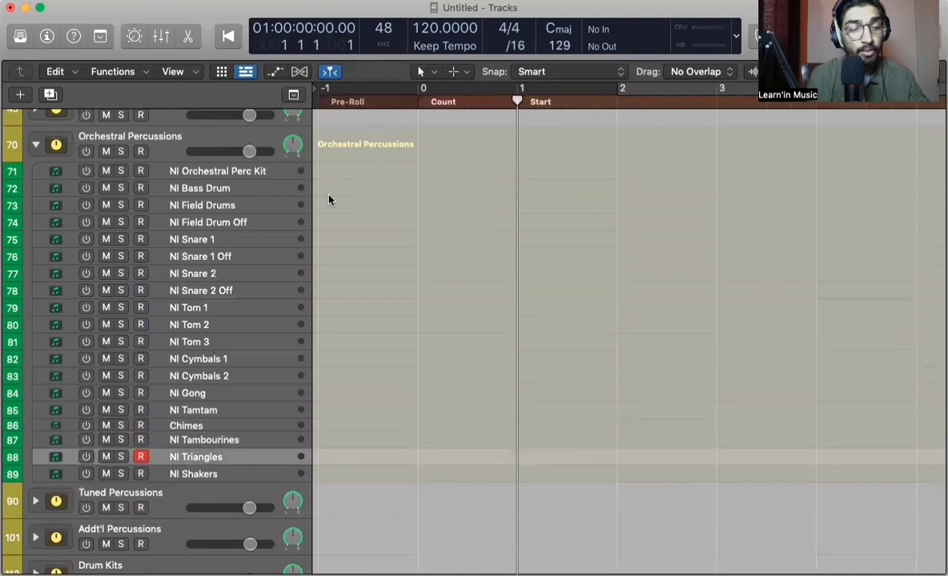
key("Down")
key("Down")
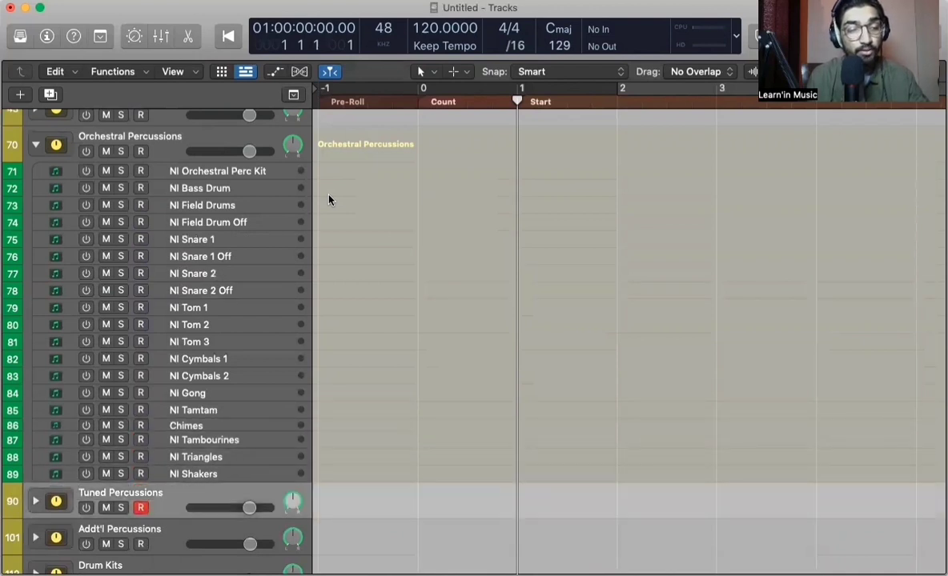
- Collapse the Orchestral Percussions stack and expand the Tuned Percussions stack
scroll(143, 226, "up", 1)
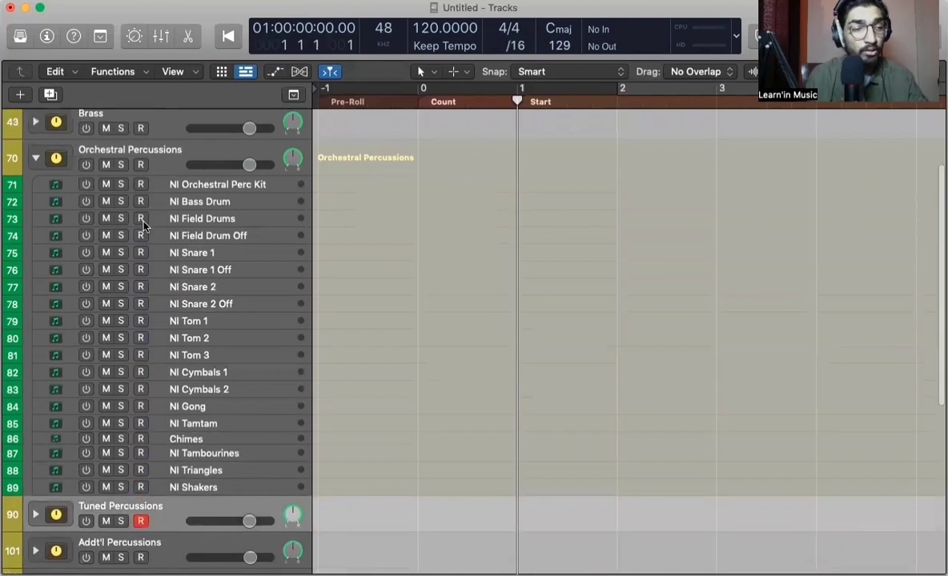
left_click(35, 157)
left_click(36, 194)
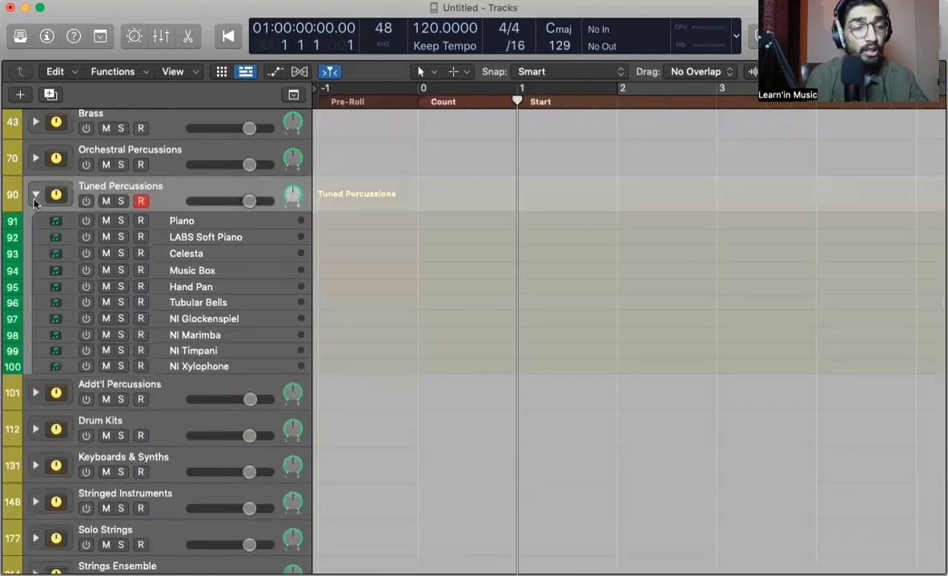
scroll(36, 203, "up", 1)
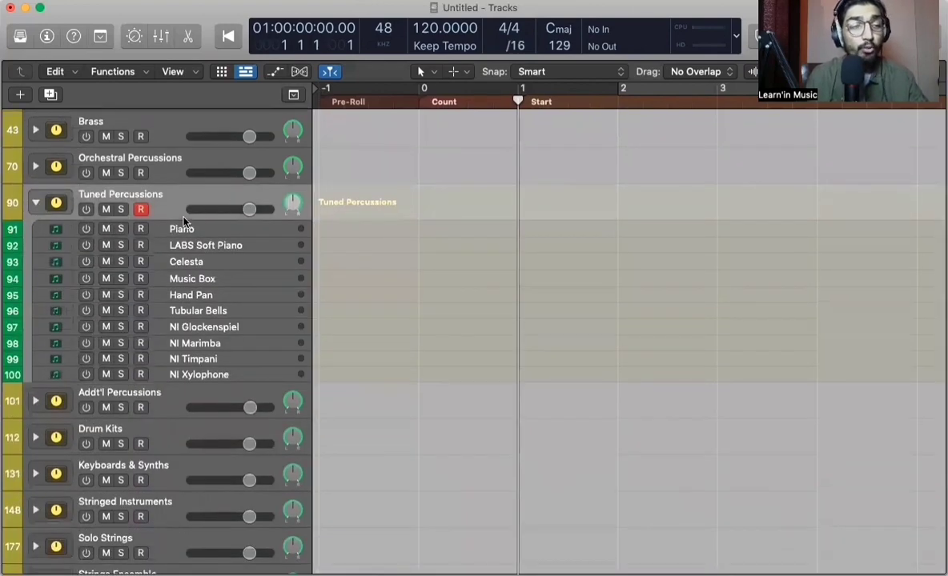
- Go through the Tuned Percussions tracks from Piano, LABS Soft Piano, Celesta and Music Box down to Hand Pan
left_click(194, 228)
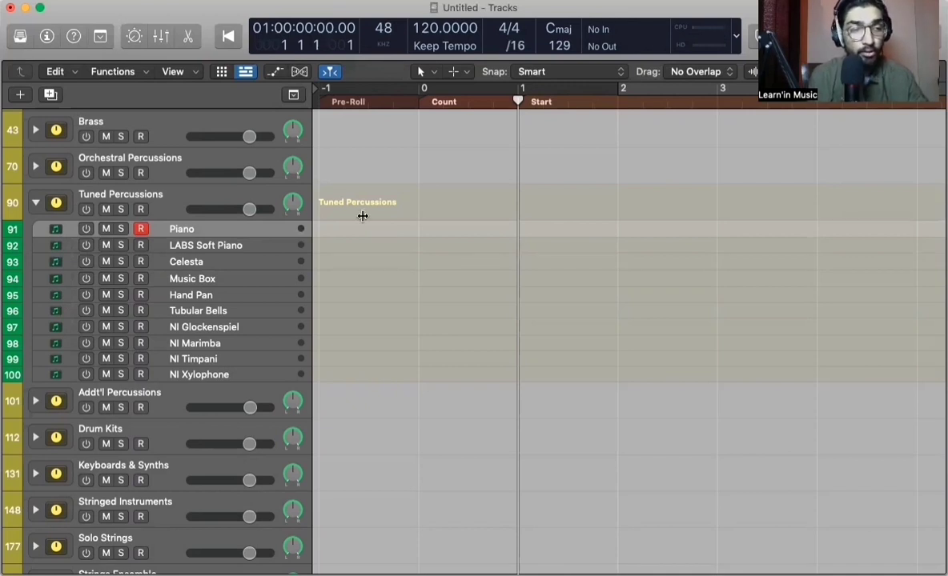
key("Down")
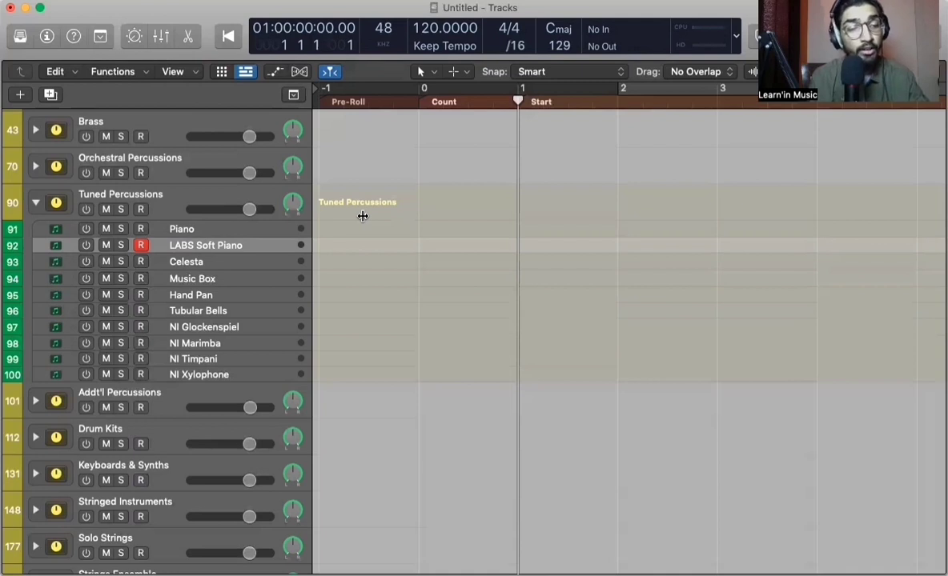
key("Down")
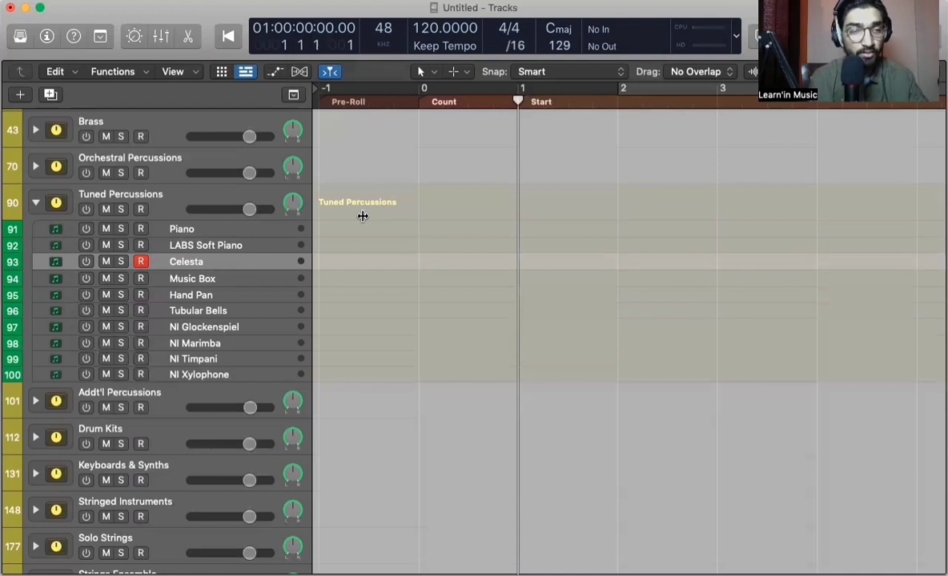
key("Down")
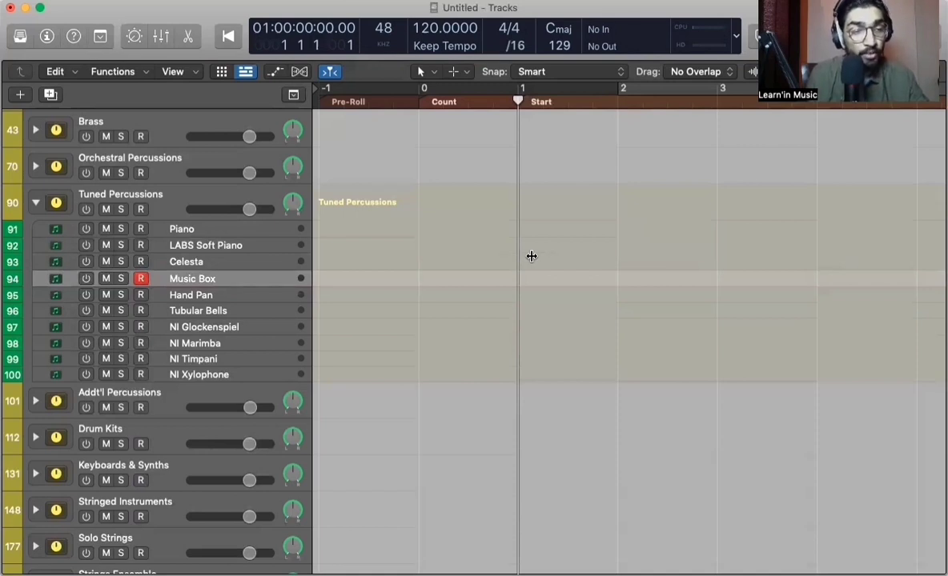
key("Down")
key("Up")
key("Down")
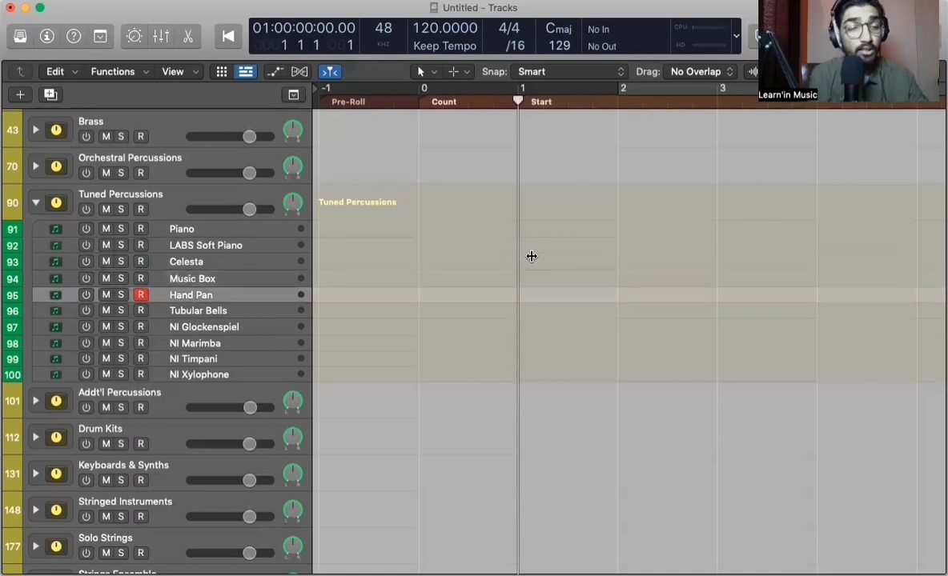
- Go through the remaining Tuned Percussions tracks, from Tubular Bells down to NI Xylophone
key("Down")
key("Down")
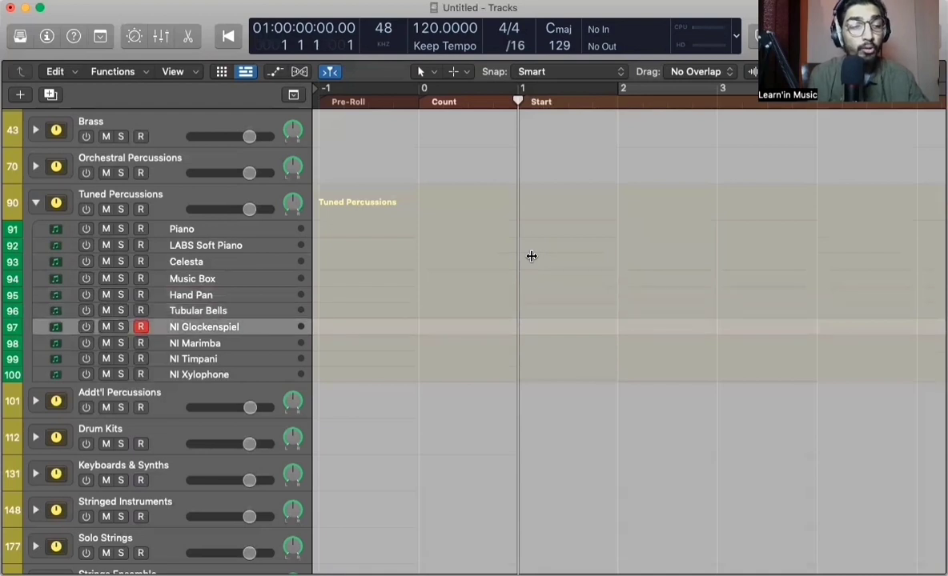
key("Down")
key("Down")
key("Down")
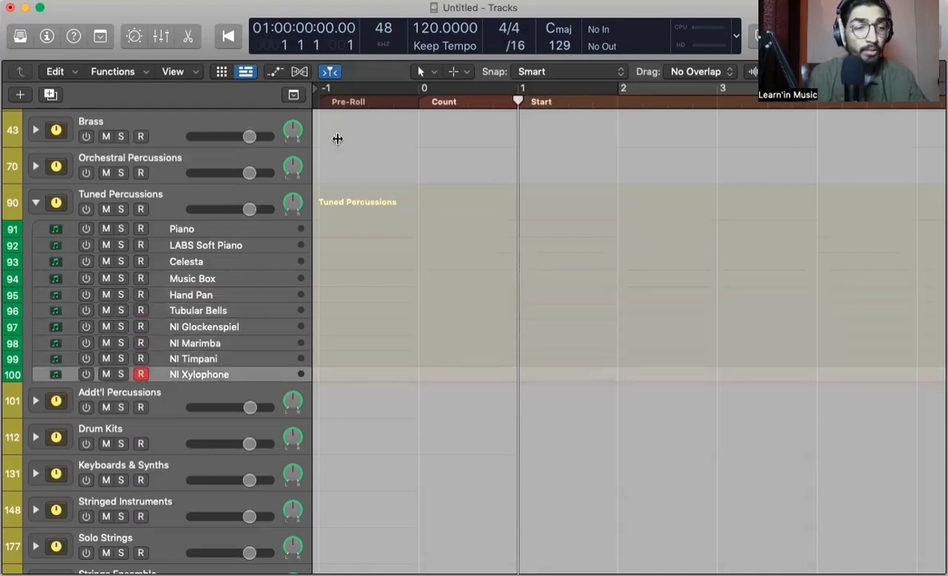
- Collapse the Tuned Percussions stack and expand the Addt'l Percussions stack
left_click(31, 195)
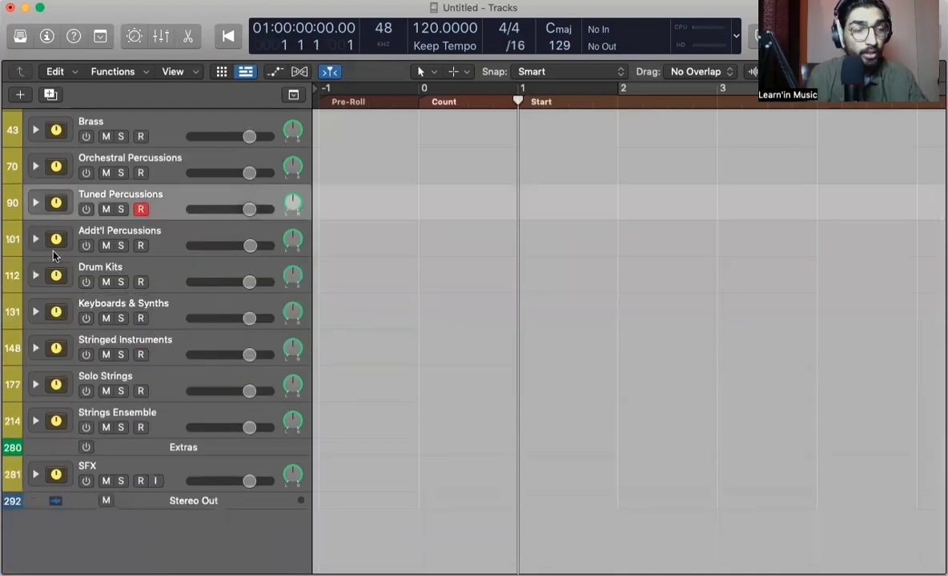
left_click(44, 244)
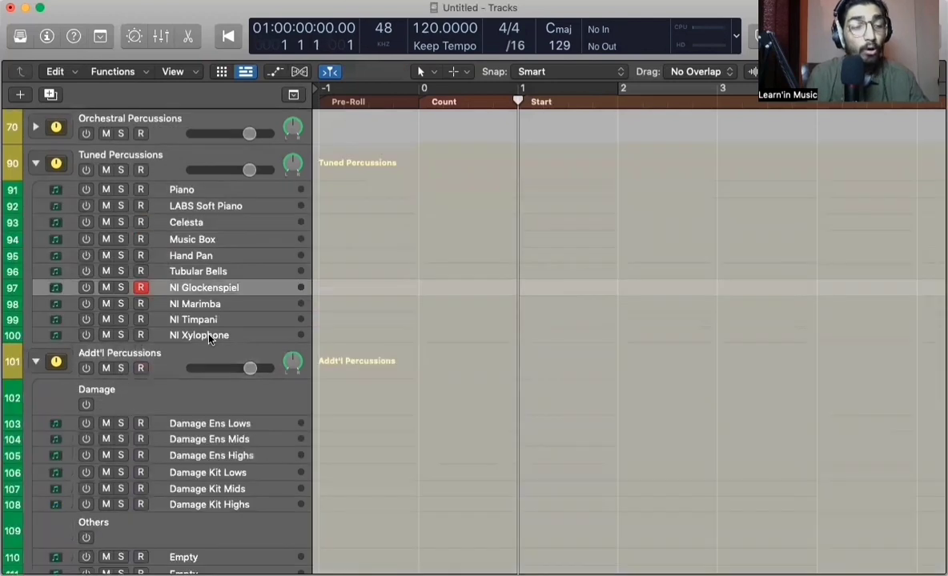
- Highlight the tracks from NI Glockenspiel to NI Xylophone and then Tubular Bells, and collapse the Tuned Percussions stack
left_click(208, 333, "shift")
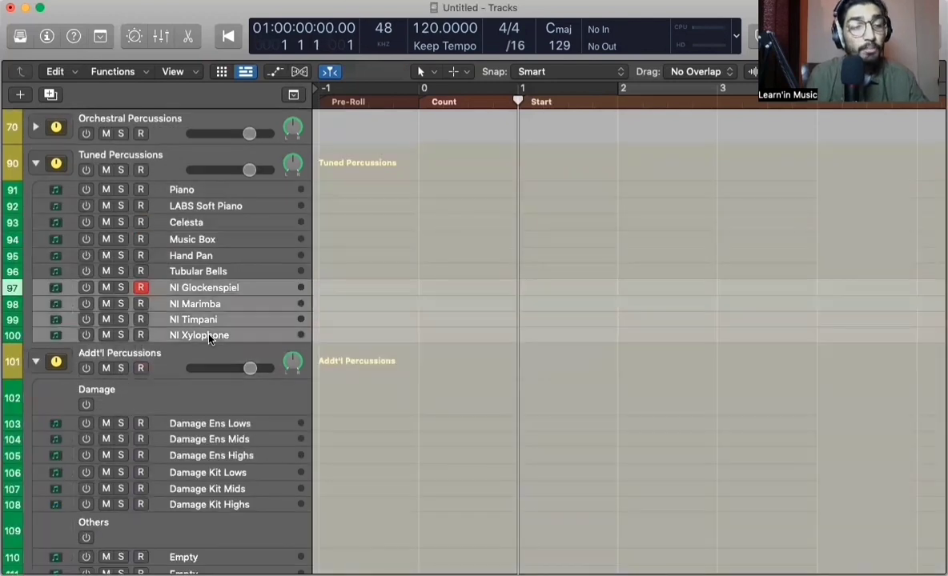
left_click(223, 274)
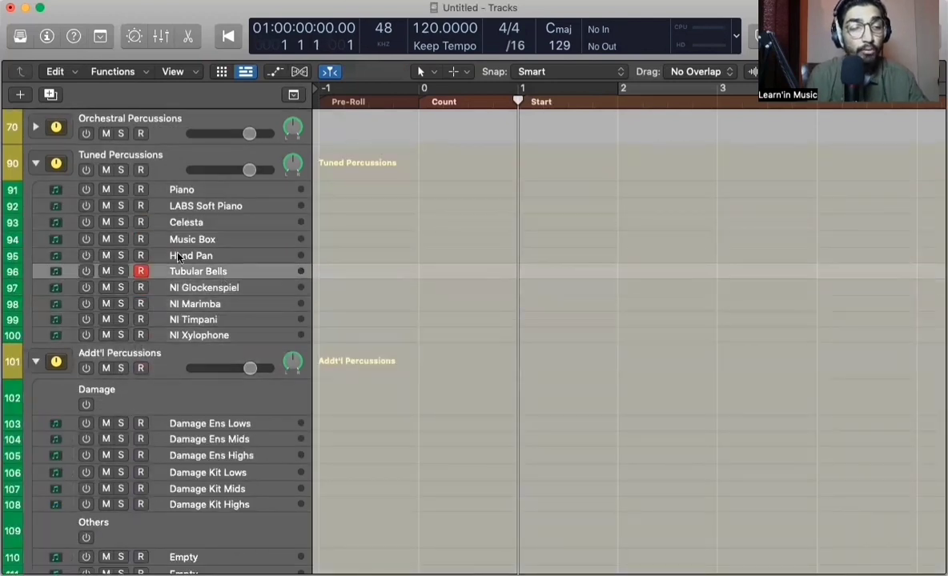
left_click(33, 165)
scroll(115, 194, "down", 1)
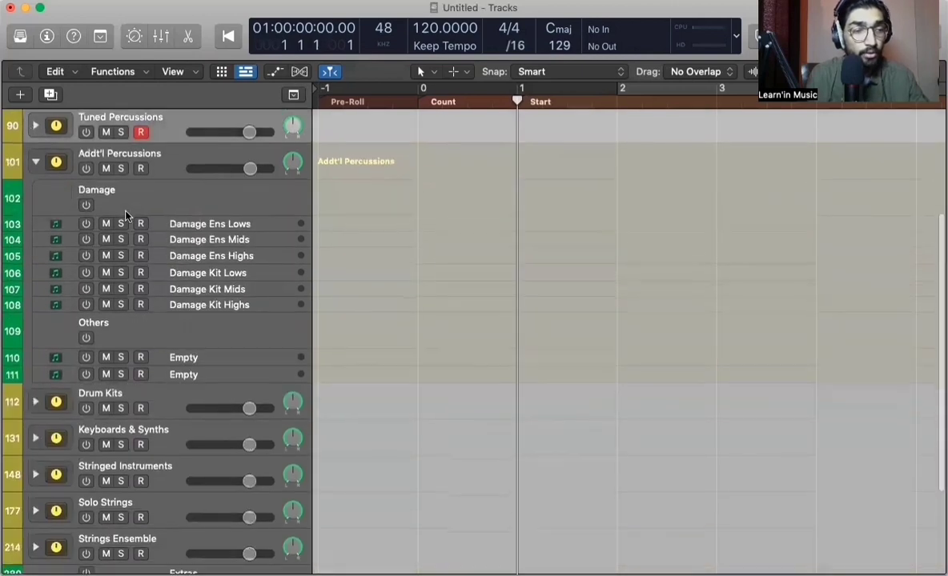
- Select the Addt'l Percussions stack and its Damage heading, and go through Damage Ens Lows, Mids and Highs
left_click(109, 157)
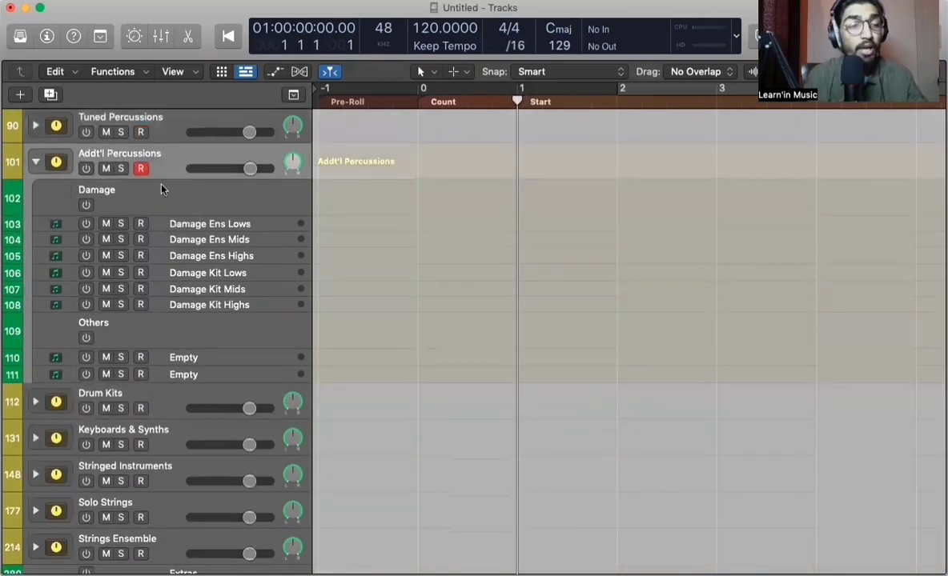
left_click(185, 197)
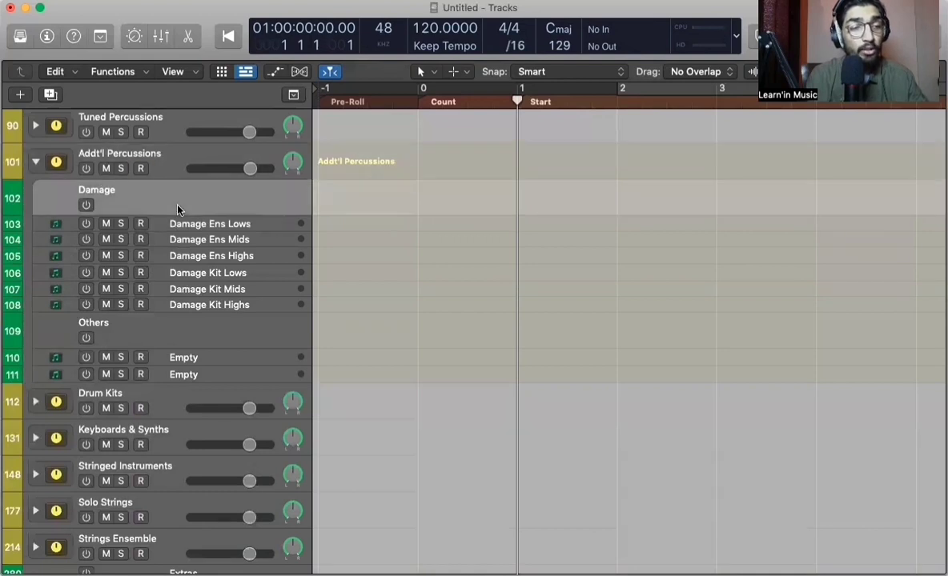
left_click(214, 229)
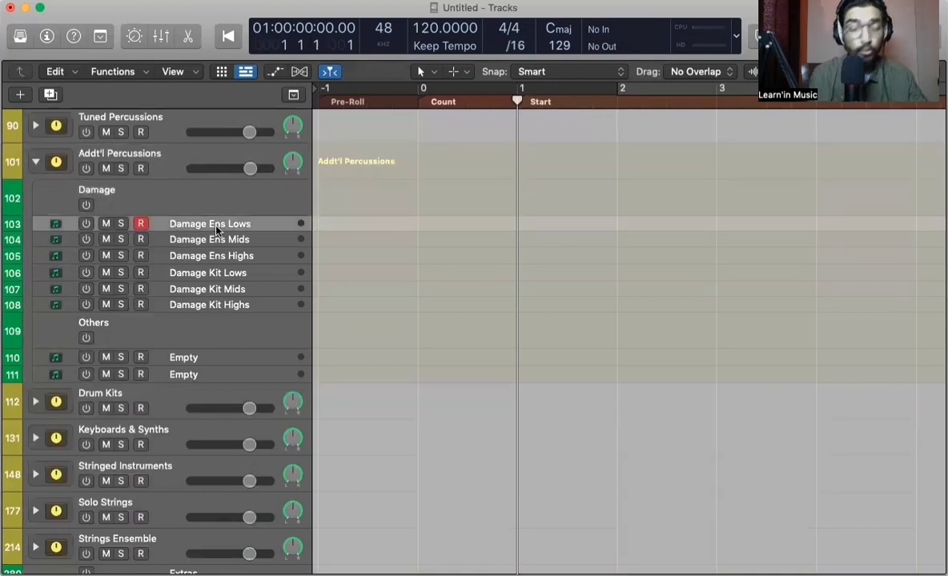
key("Down")
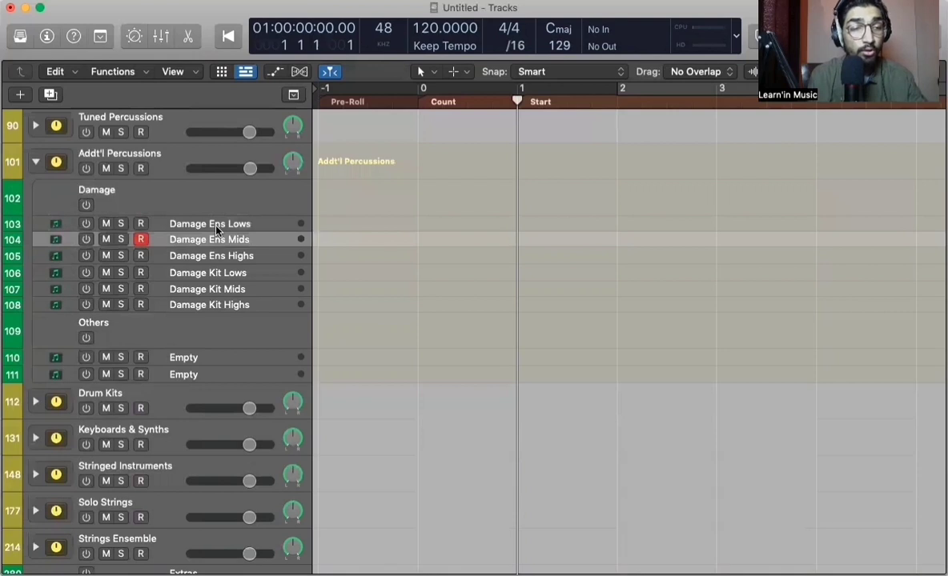
key("Down")
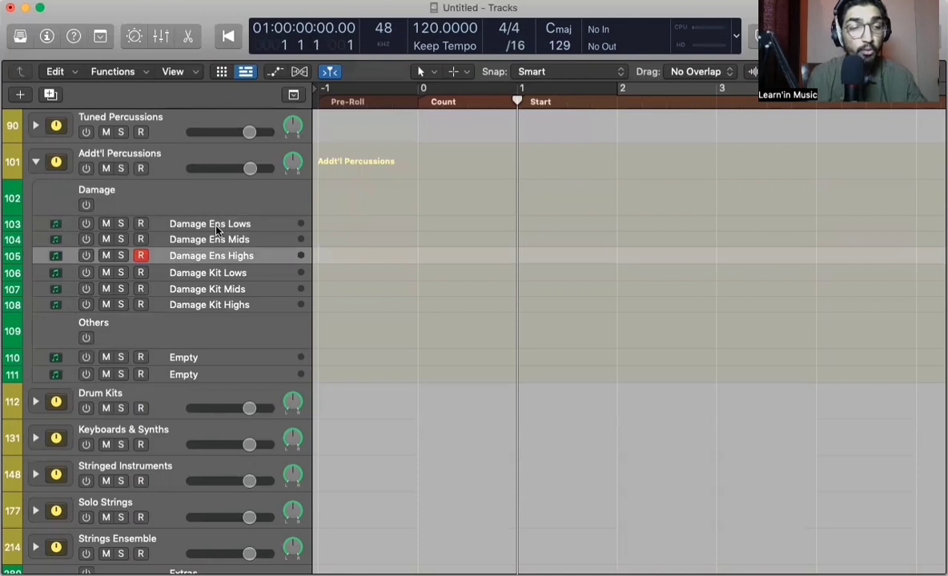
- Go through the Damage tracks from Damage Ens Mids down to Damage Kit Highs, revisiting the three Damage Kit tracks
left_click(272, 238)
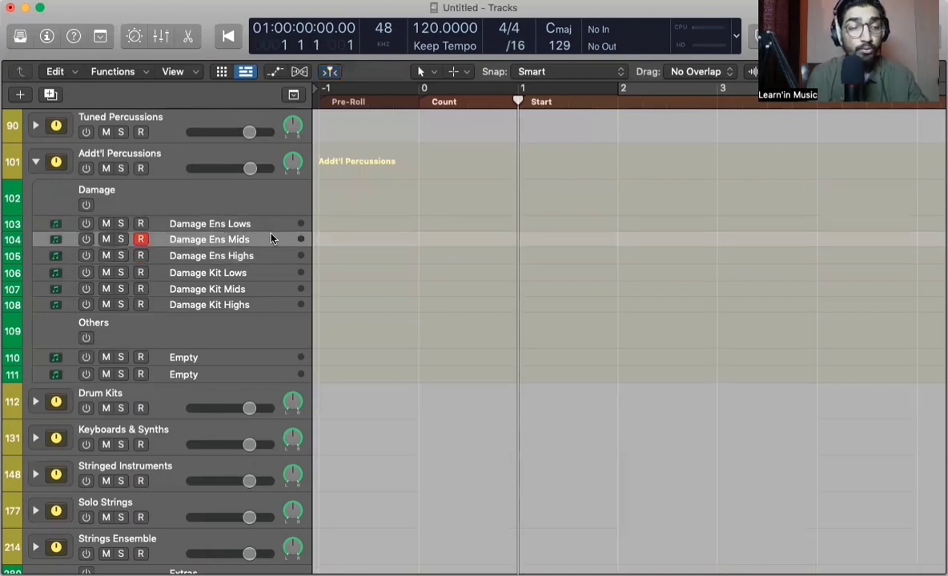
key("Down")
key("Down")
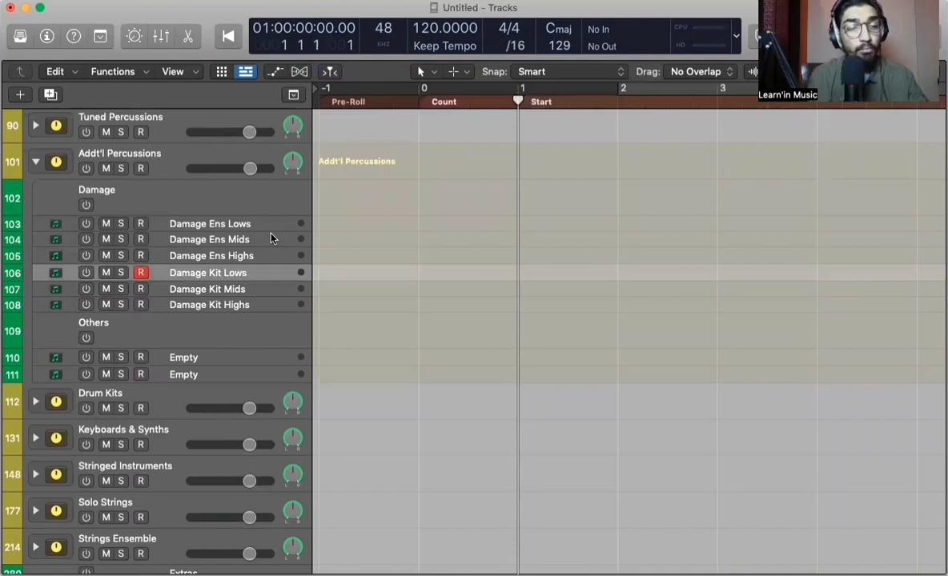
key("Down")
key("Down")
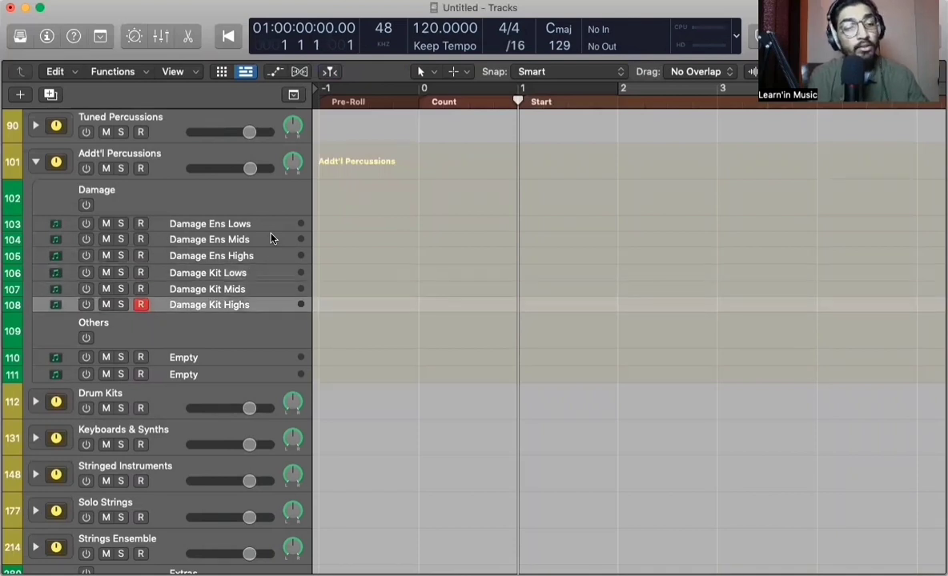
key("Up")
key("Up")
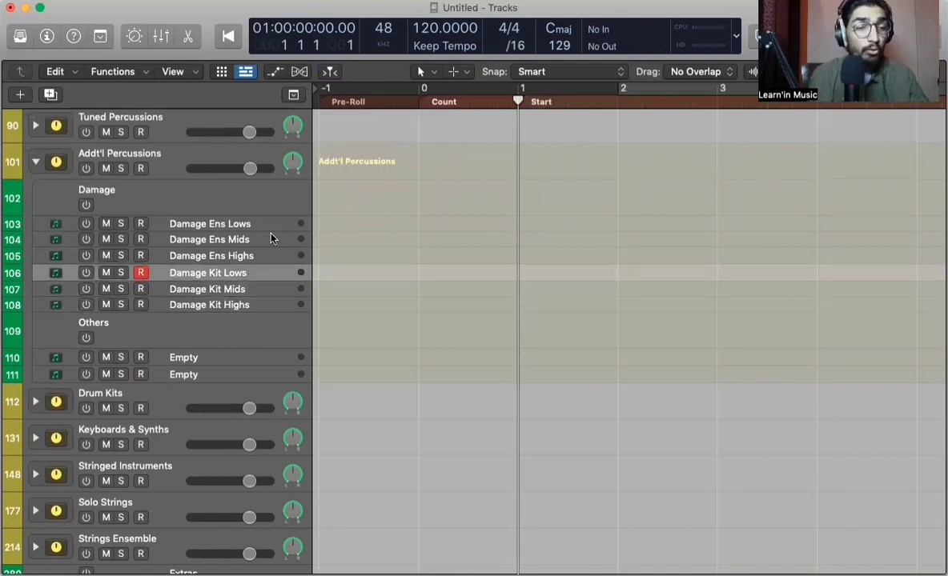
key("Down")
key("Down")
- Go through the two Empty tracks under the Others heading and select the first of them, track 110
scroll(222, 275, "down", 1)
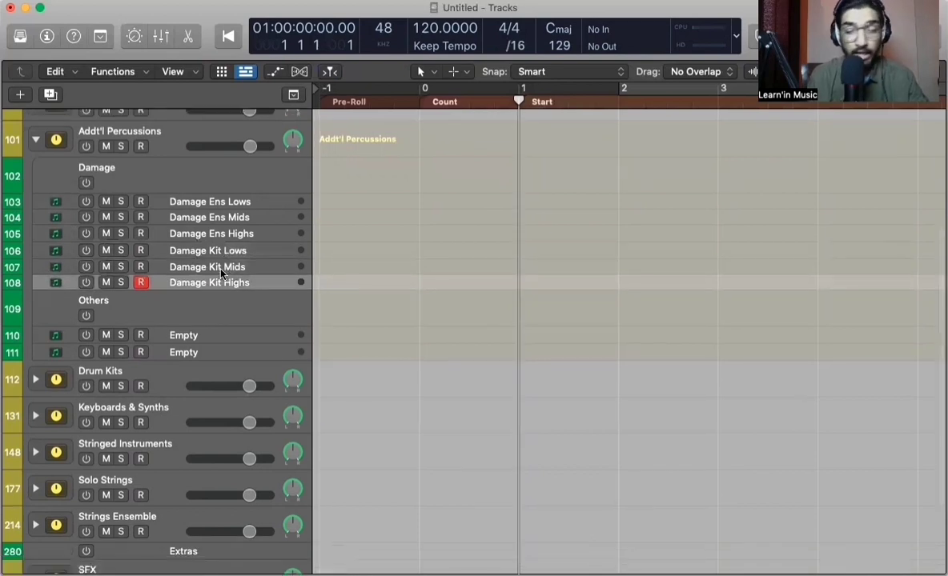
key("Down")
key("Down")
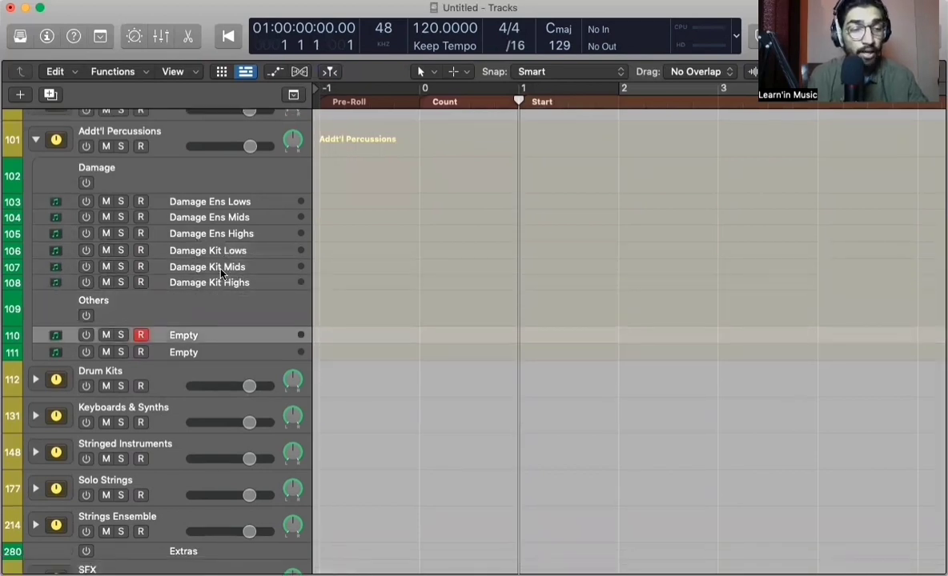
key("Down")
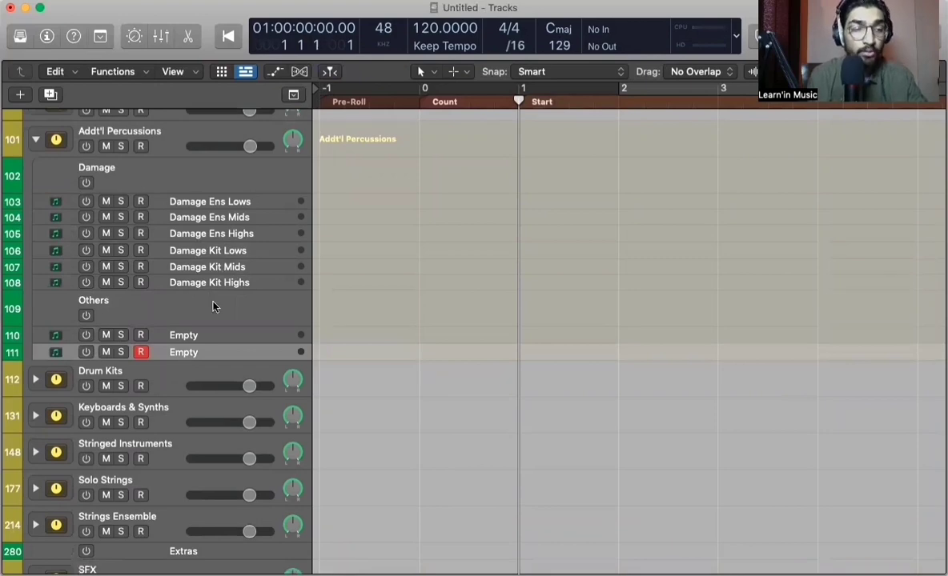
left_click(234, 336)
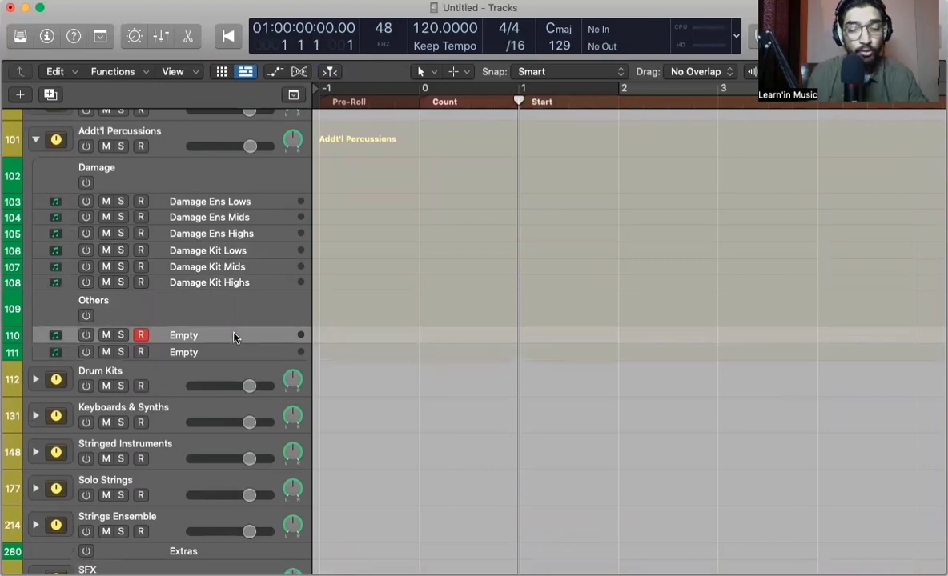
- Show the available instrument plug-ins for the Empty track 110 and close the list without choosing one
key("i")
left_click(40, 250)
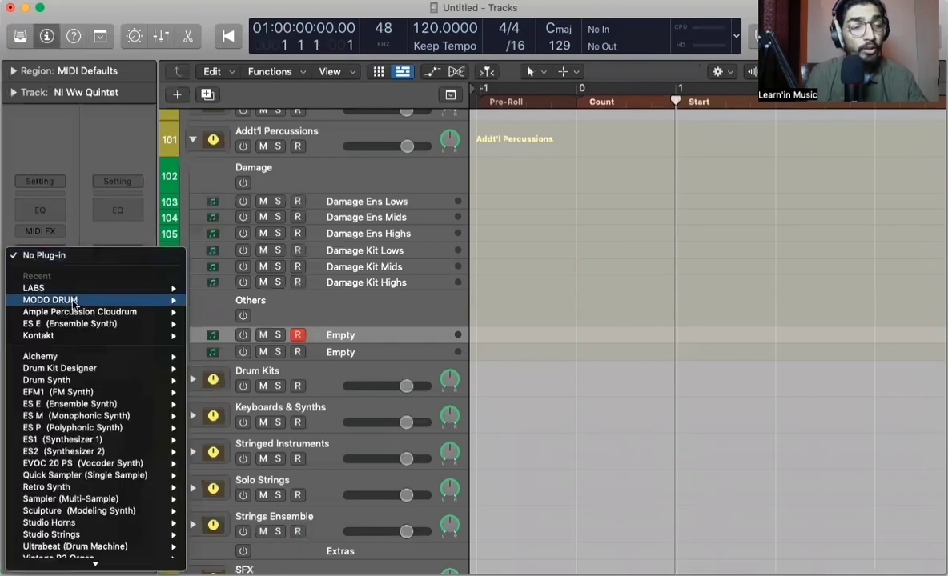
mouse_move(50, 300)
left_click(571, 210)
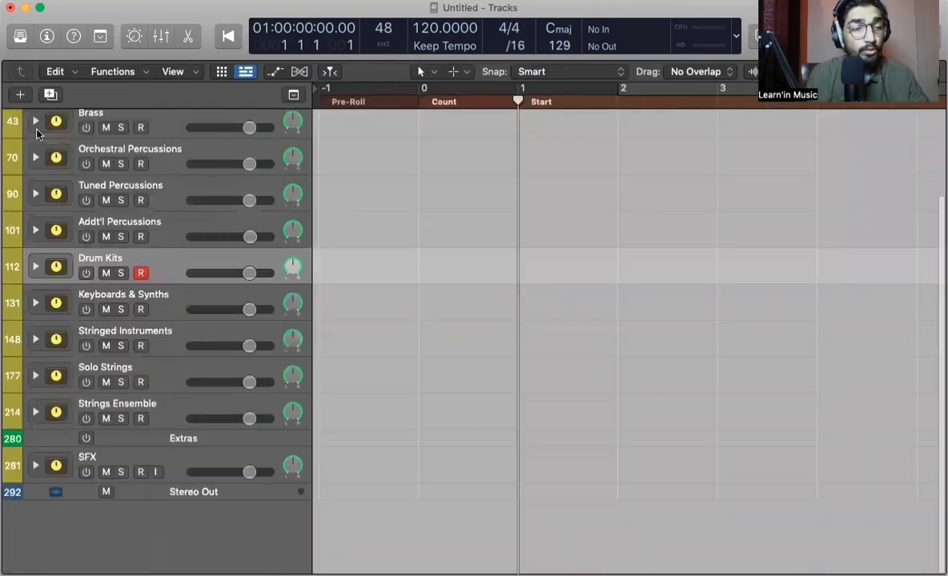
- Expand the Drum Kits stack and select the MODO Drum Kit heading and its Drum Kit 1 track
left_click(34, 267)
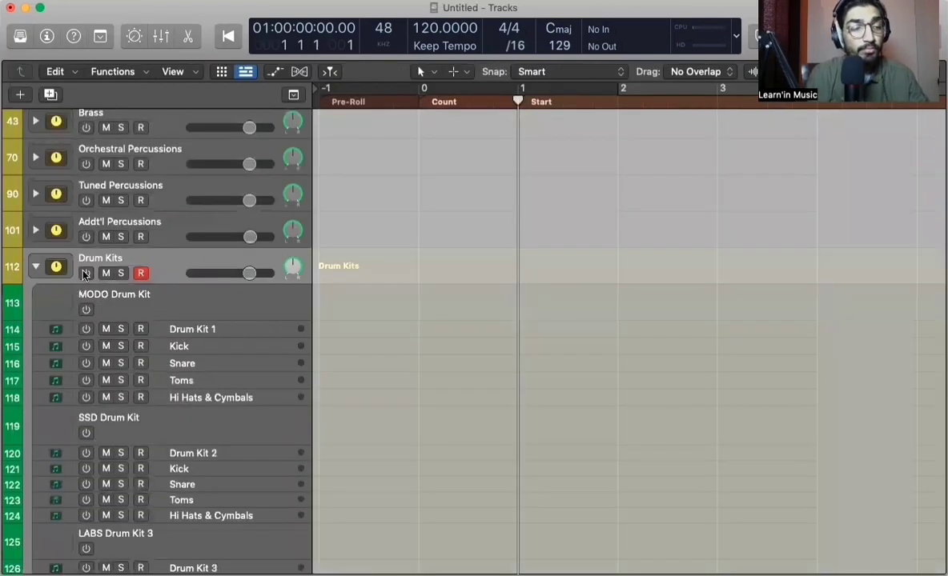
scroll(99, 273, "down", 5)
scroll(103, 275, "down", 2)
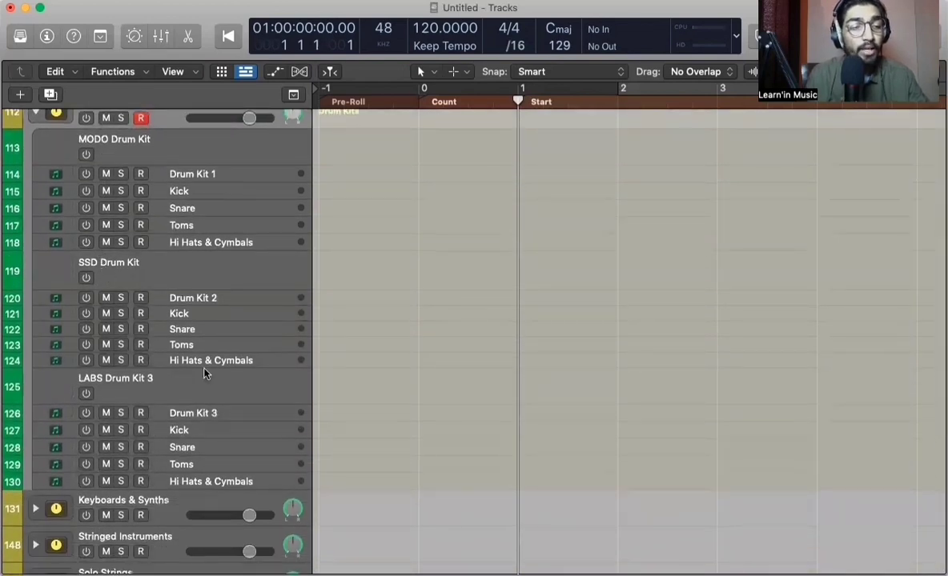
left_click(220, 156)
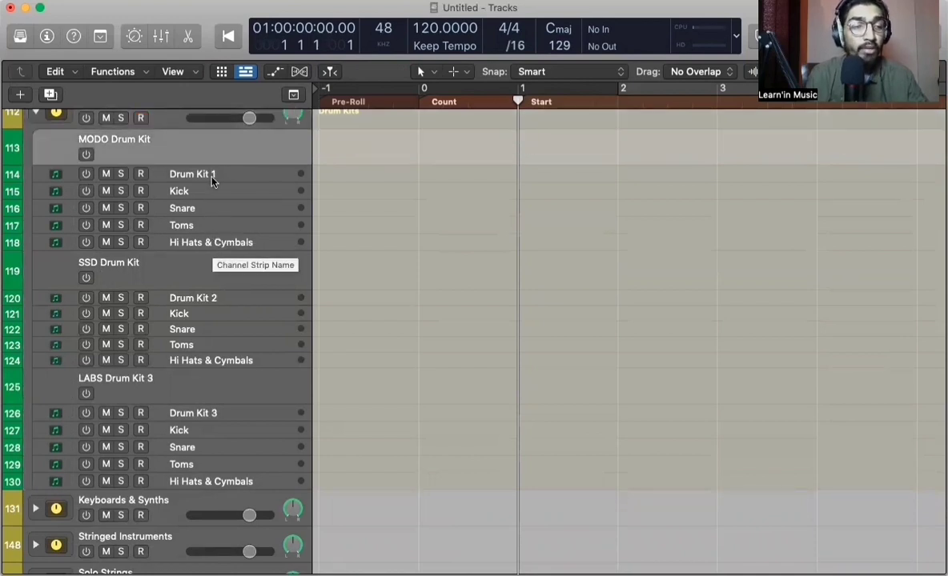
left_click(213, 176)
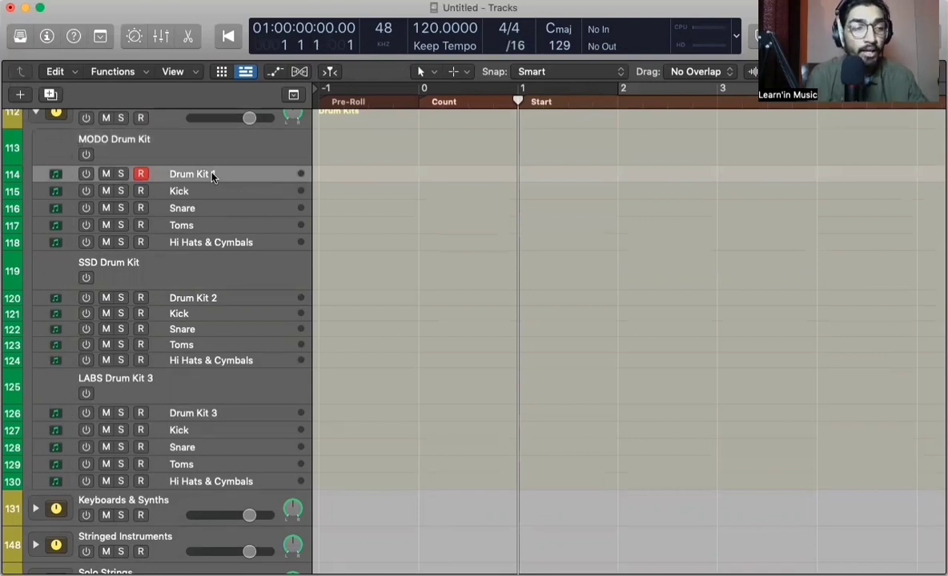
- Select the SSD Drum Kit heading and the LABS Drum Kit 3 heading to review their tracks
scroll(195, 156, "down", 1)
left_click(209, 268)
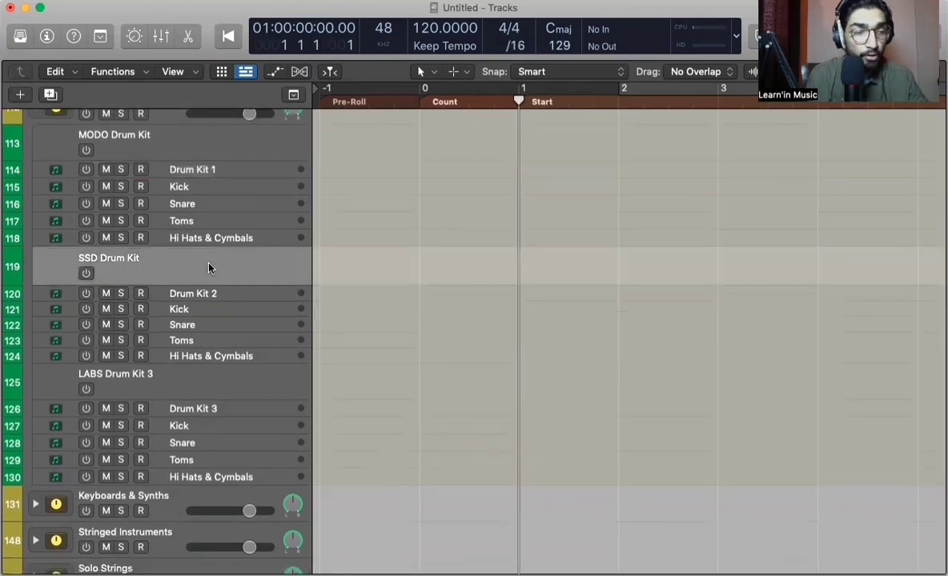
left_click(196, 381)
scroll(195, 381, "down", 3)
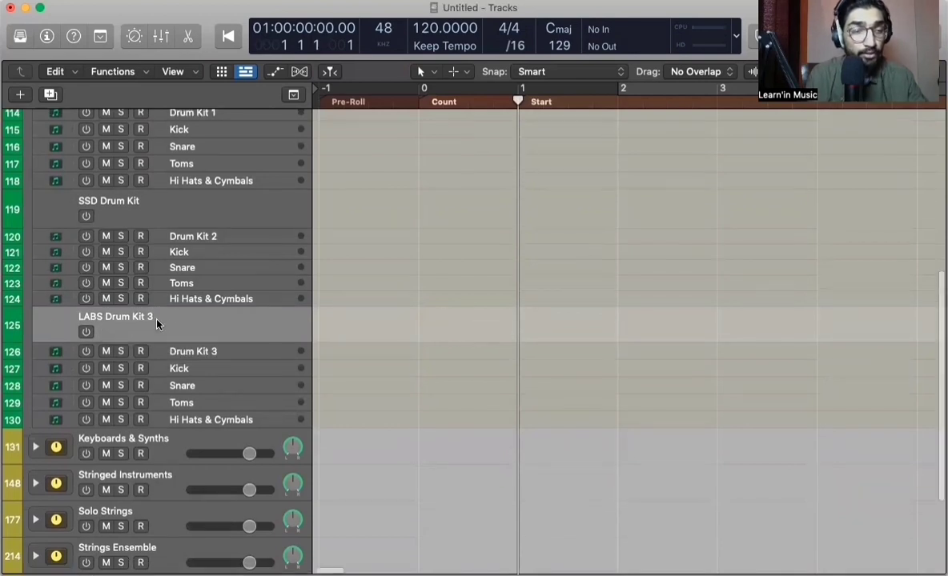
- Collapse the Drum Kits stack and expand the Keyboards & Synths stack
scroll(38, 174, "up", 6)
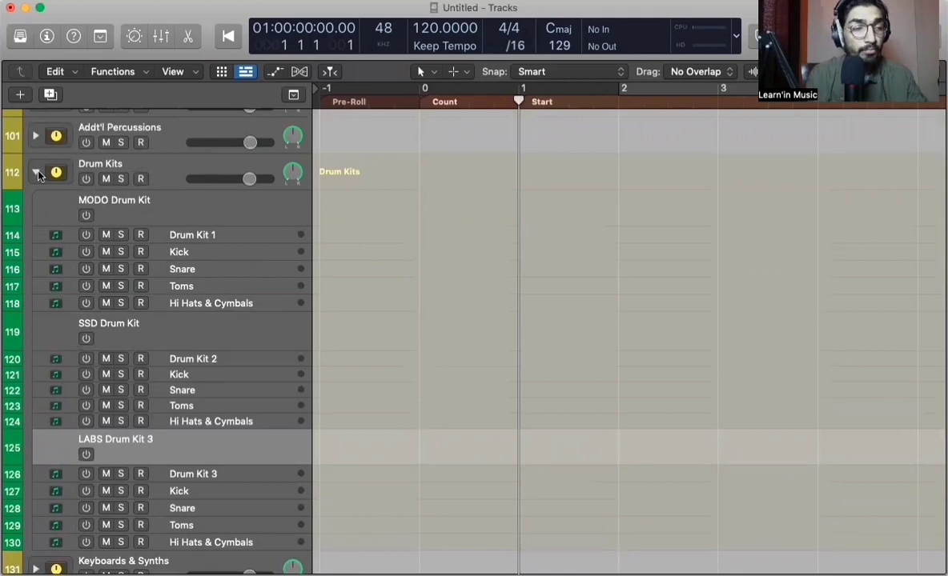
left_click(36, 174)
left_click(35, 303)
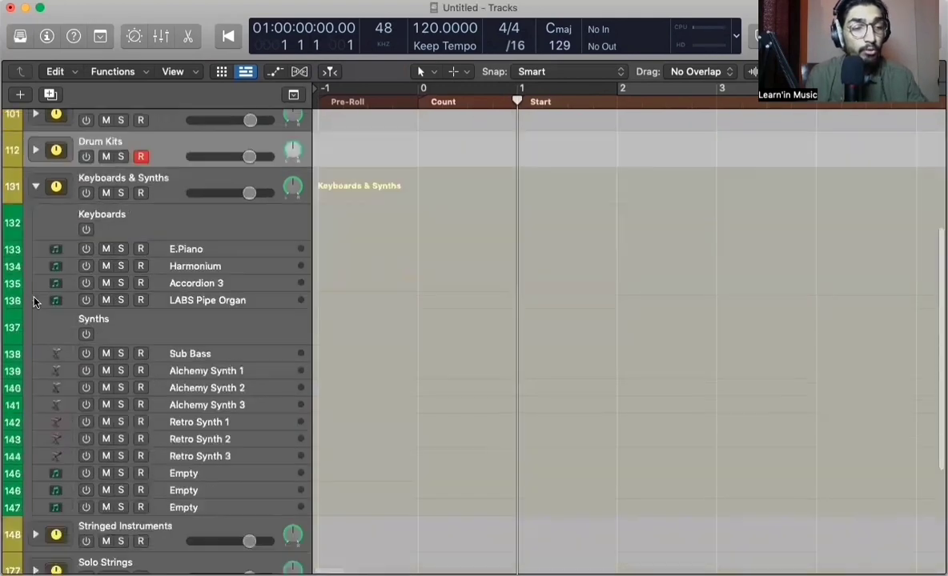
- Go through the keyboard tracks from E.Piano to LABS Pipe Organ, and select the Keyboards and Synths headings
left_click(204, 225)
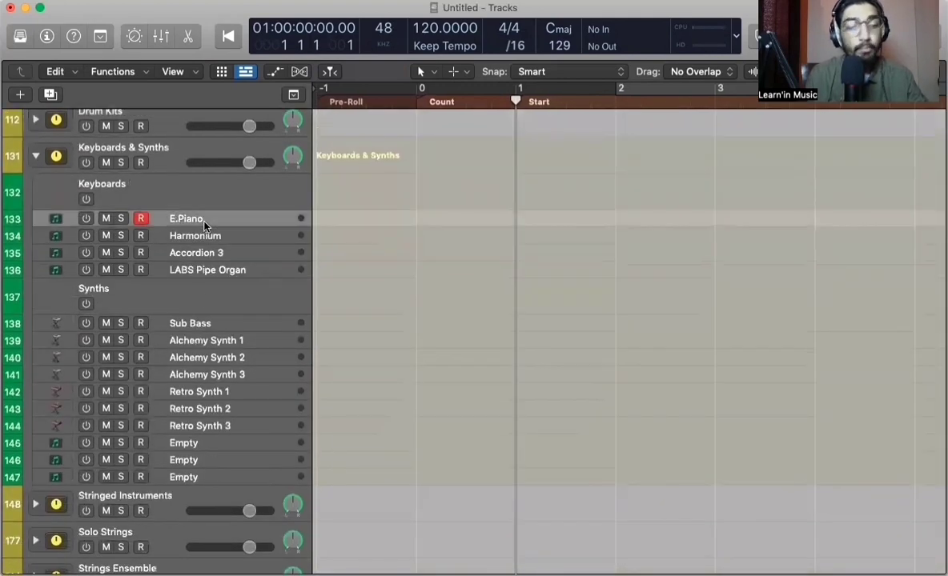
key("Down")
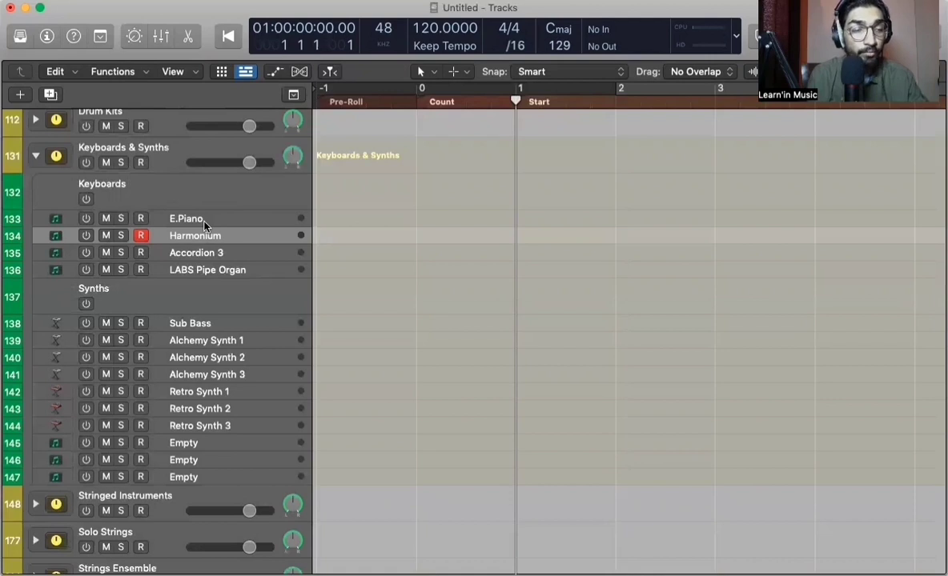
key("Down")
key("Down")
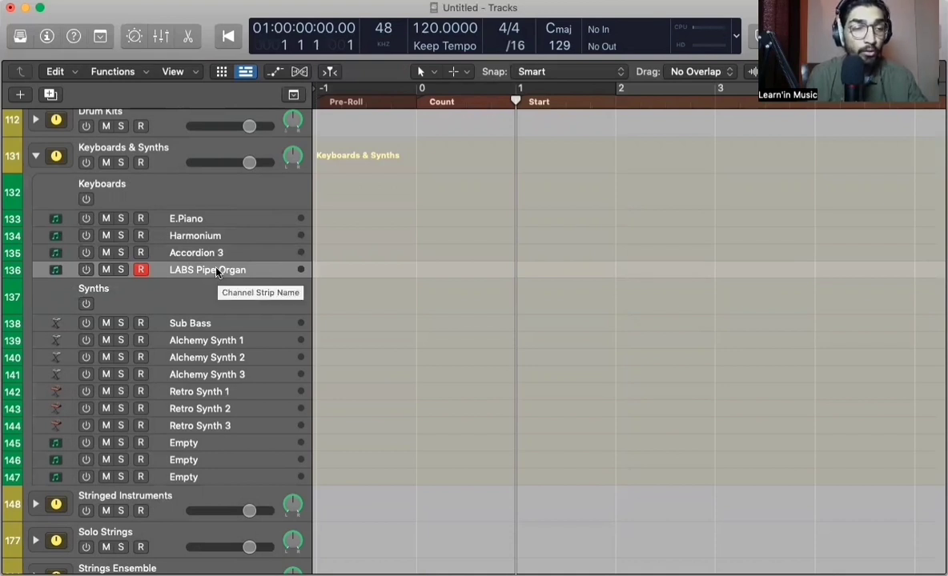
left_click(179, 186)
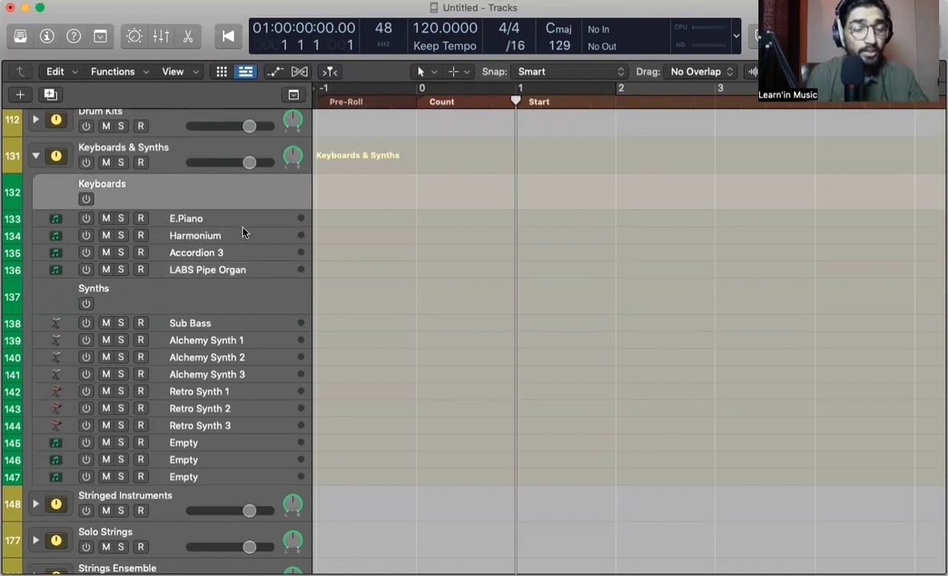
left_click(164, 294)
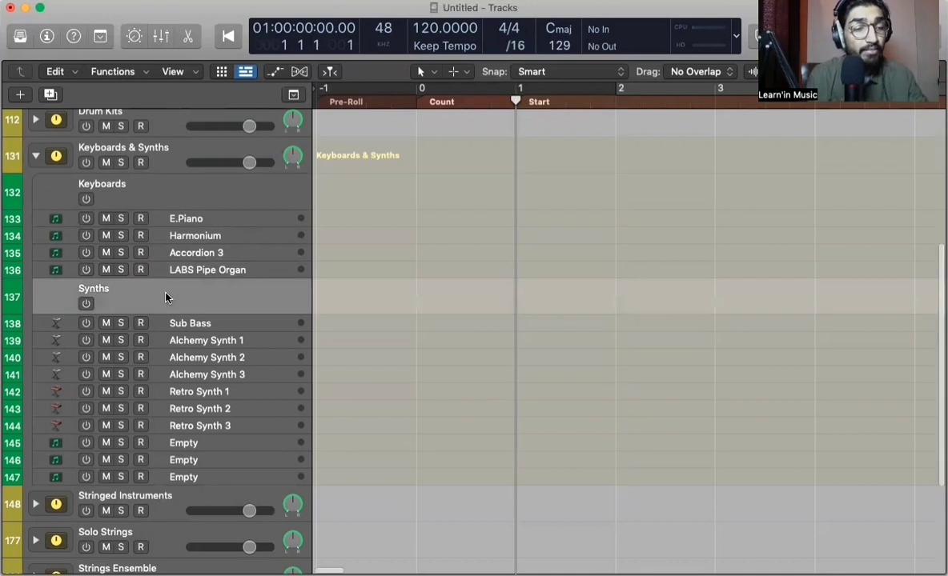
- Select the Sub Bass and Alchemy Synth 1 tracks, and view the channel strip of Alchemy Synth 1
scroll(165, 294, "down", 2)
left_click(201, 276)
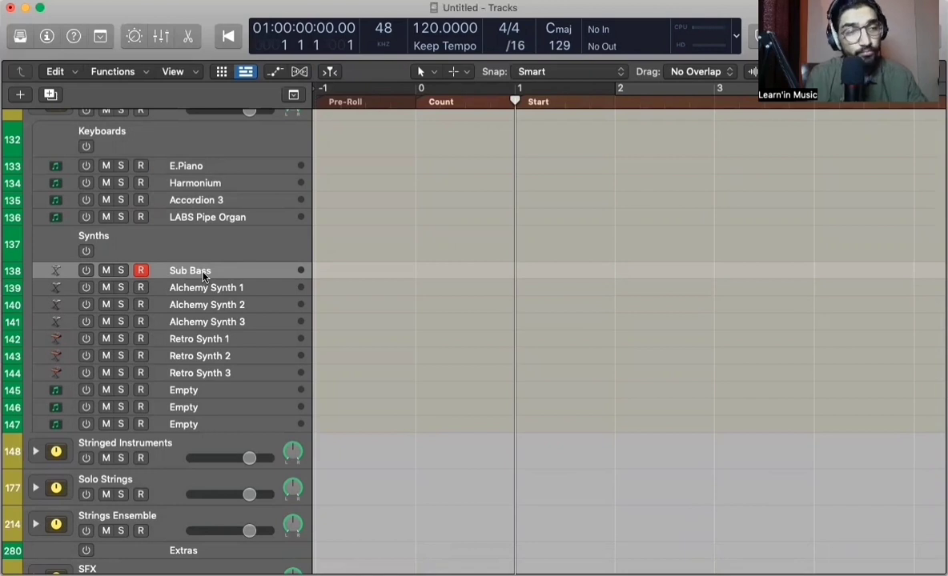
scroll(202, 276, "up", 1)
left_click(187, 315)
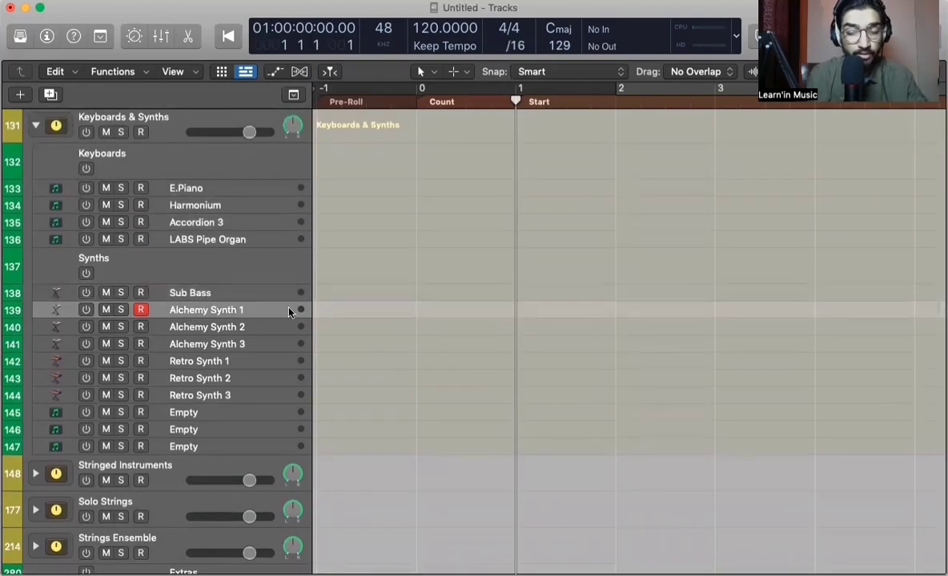
key("i")
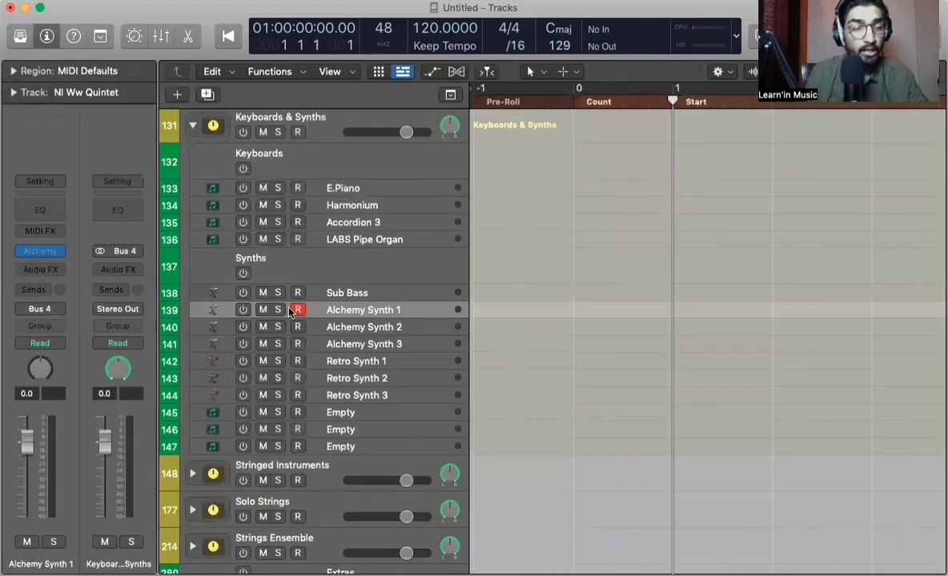
left_click(46, 37)
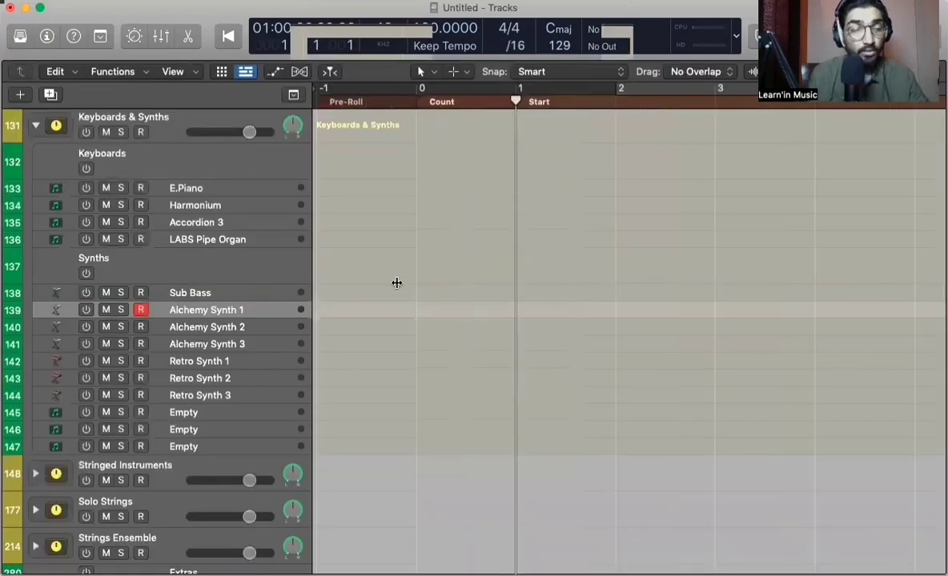
- Go back and forth through the Alchemy Synth 1, 2 and 3 tracks under the Synths heading
key("Down")
key("Down")
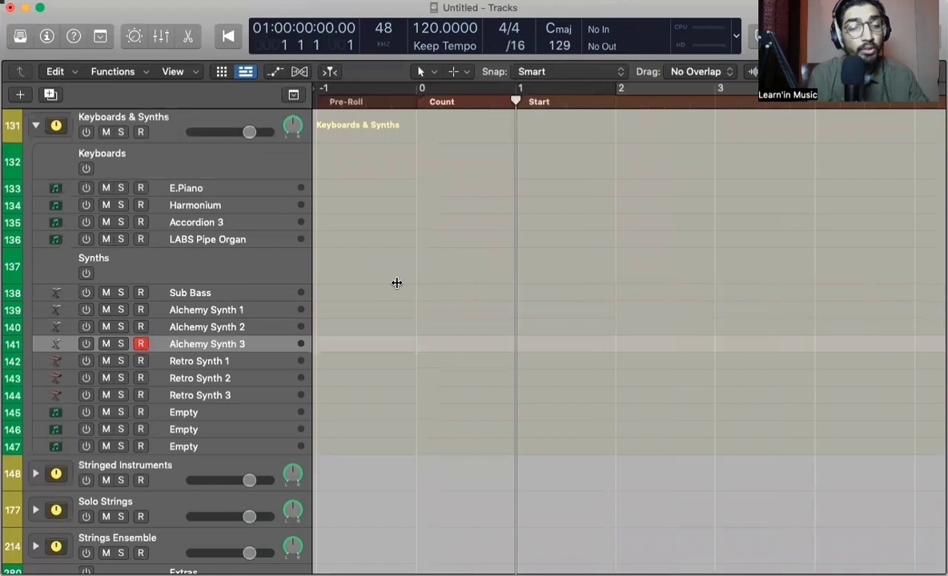
scroll(396, 283, "down", 3)
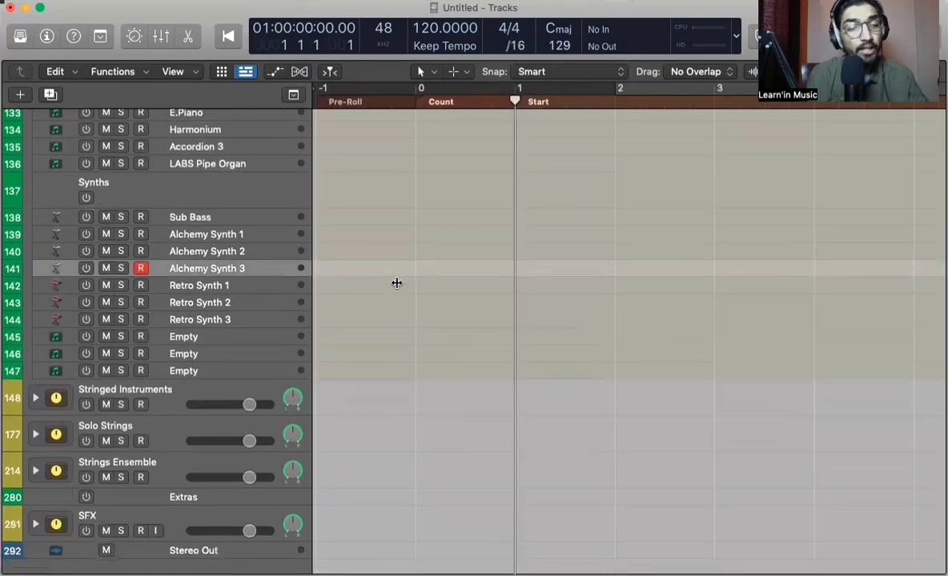
scroll(396, 283, "up", 1)
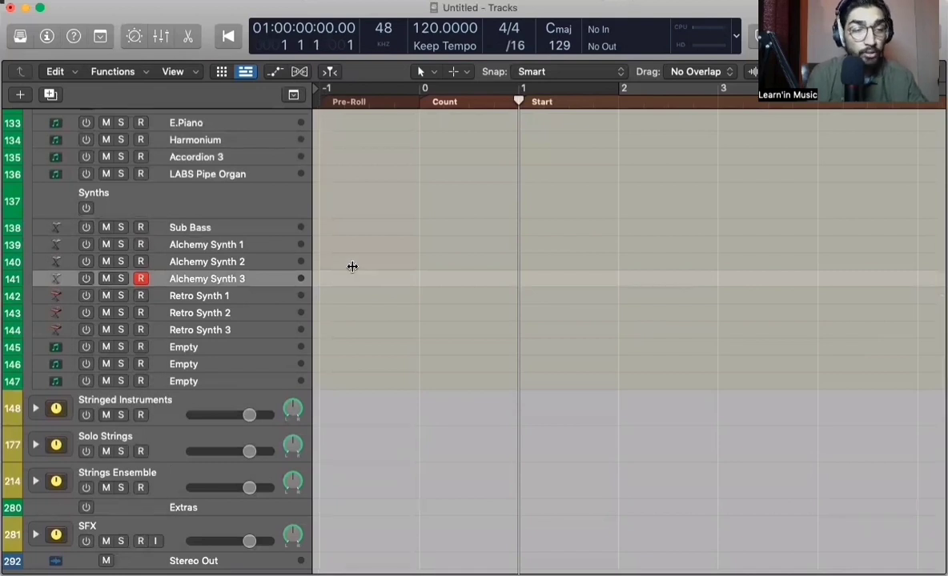
key("Down")
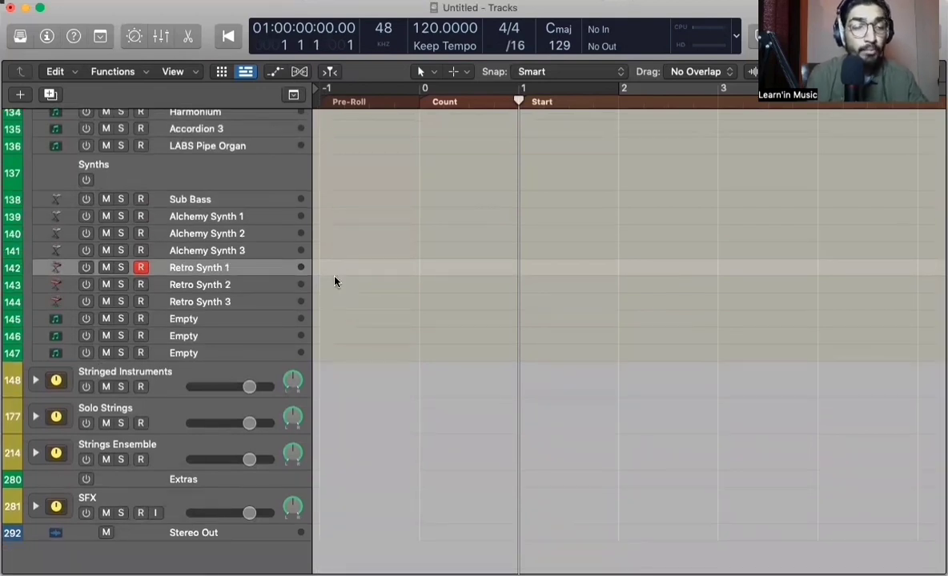
key("Up")
key("Up")
key("Up")
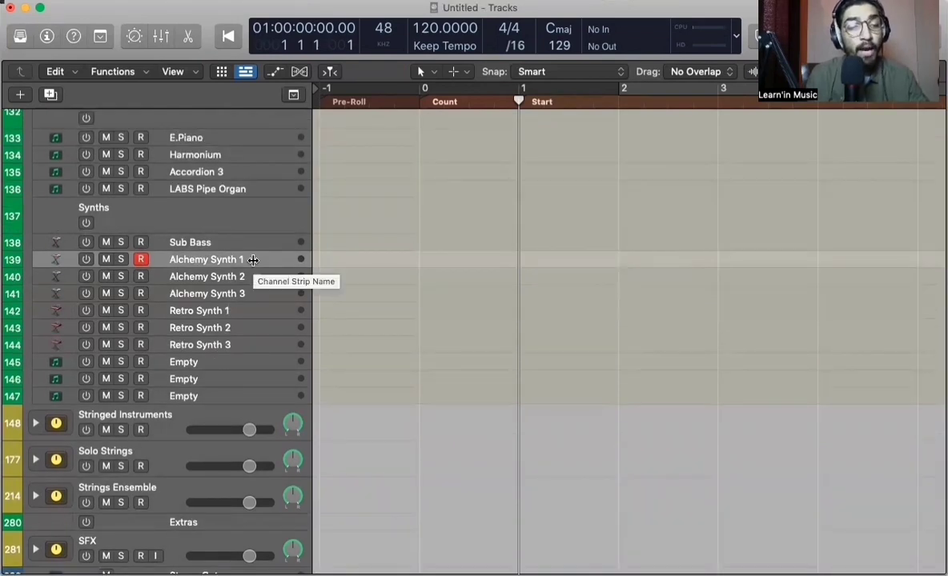
left_click(251, 274)
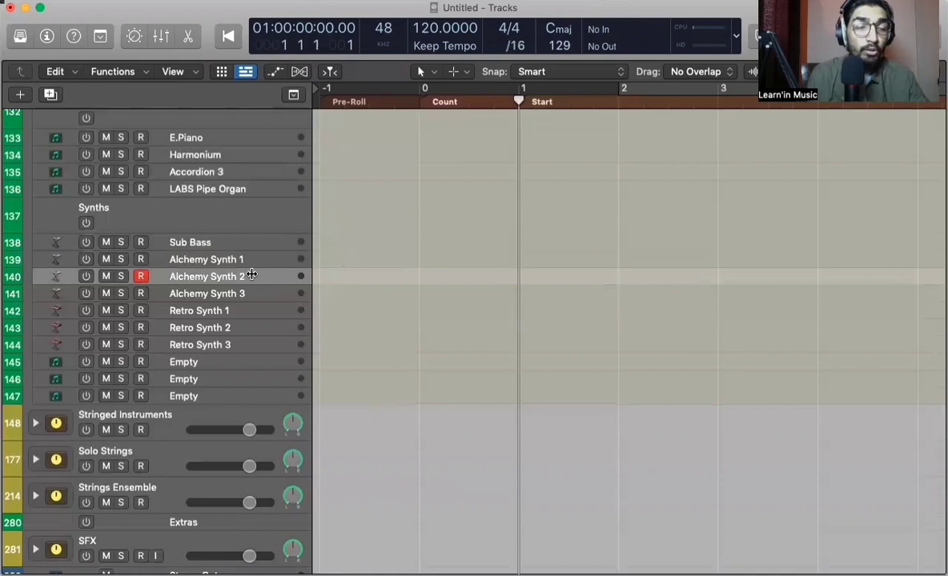
left_click(255, 293)
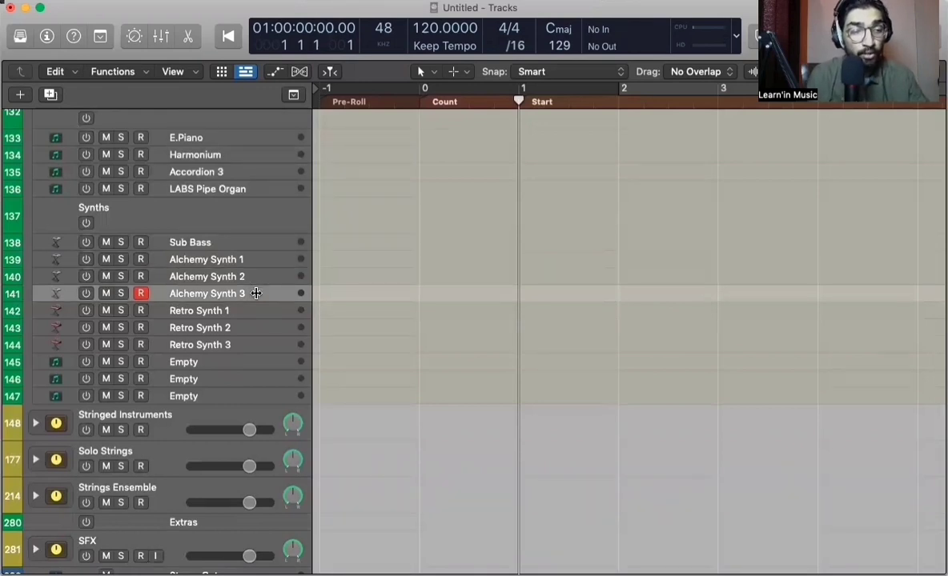
- Select Retro Synth 1 and view its channel strip, followed by the Retro Synth 2 and Retro Synth 3 tracks
left_click(248, 317)
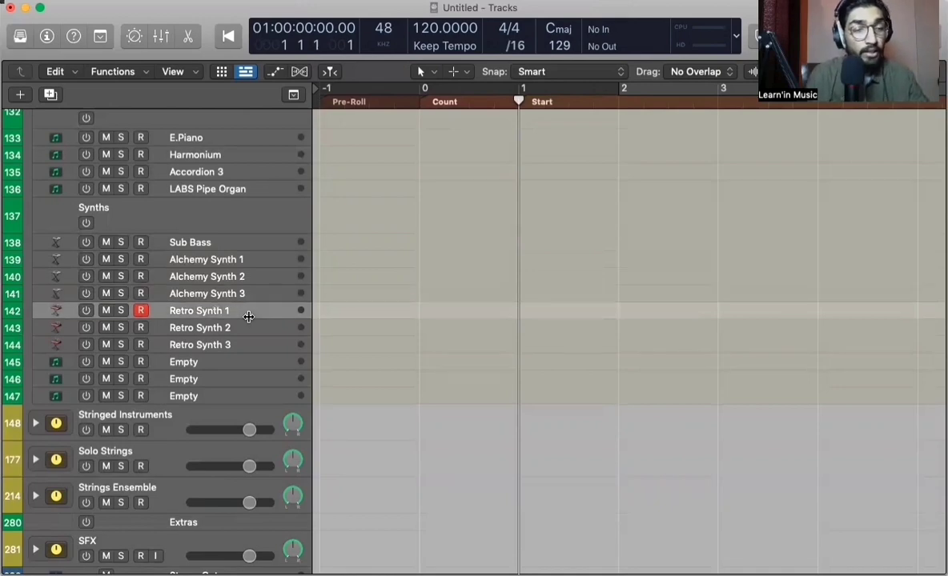
key("i")
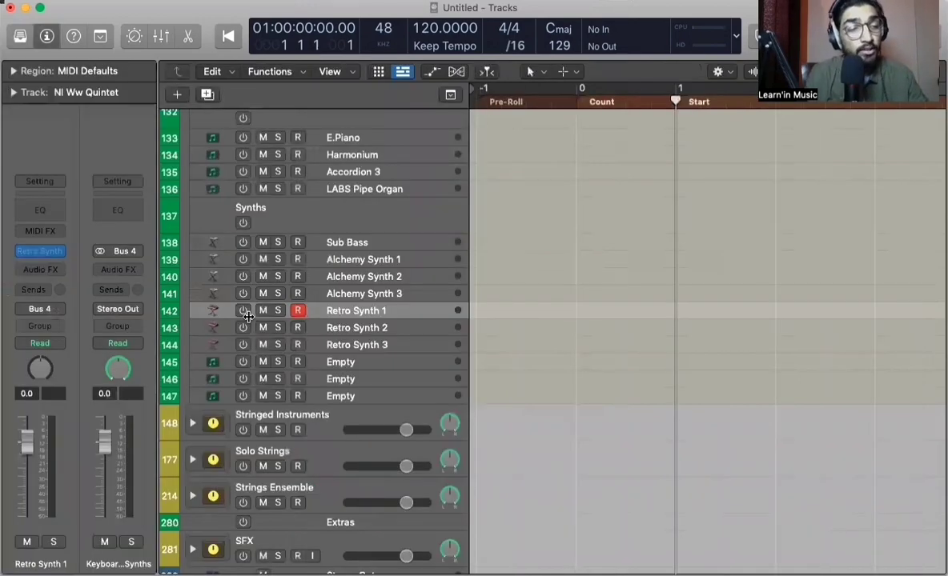
key("i")
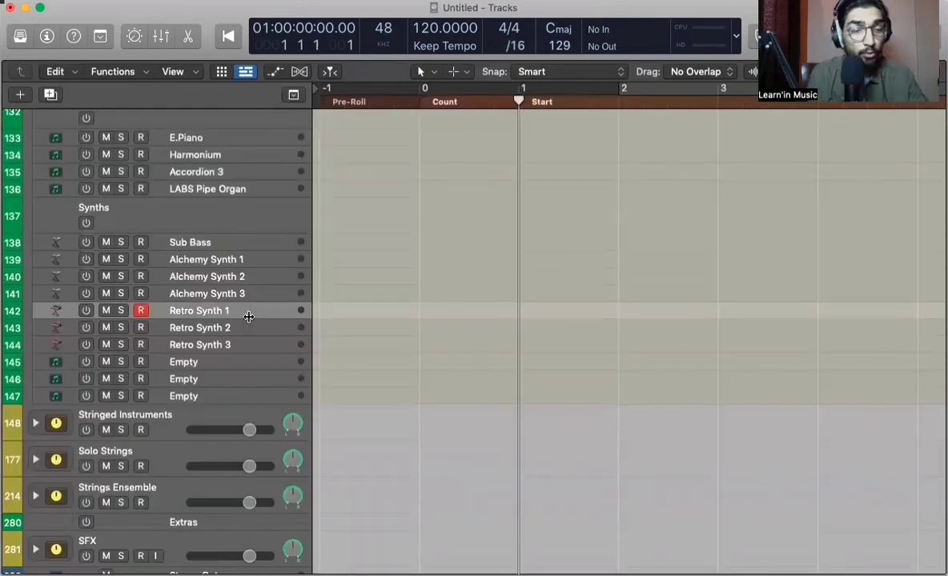
left_click(249, 327)
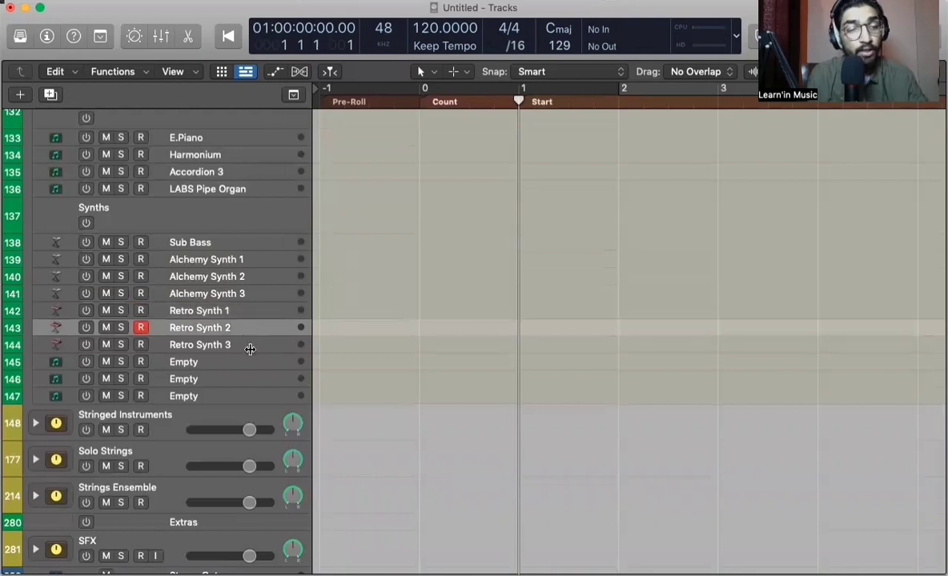
left_click(249, 346)
- Go through the three Empty tracks at the end of the Synths group
scroll(250, 346, "down", 1)
left_click(230, 332)
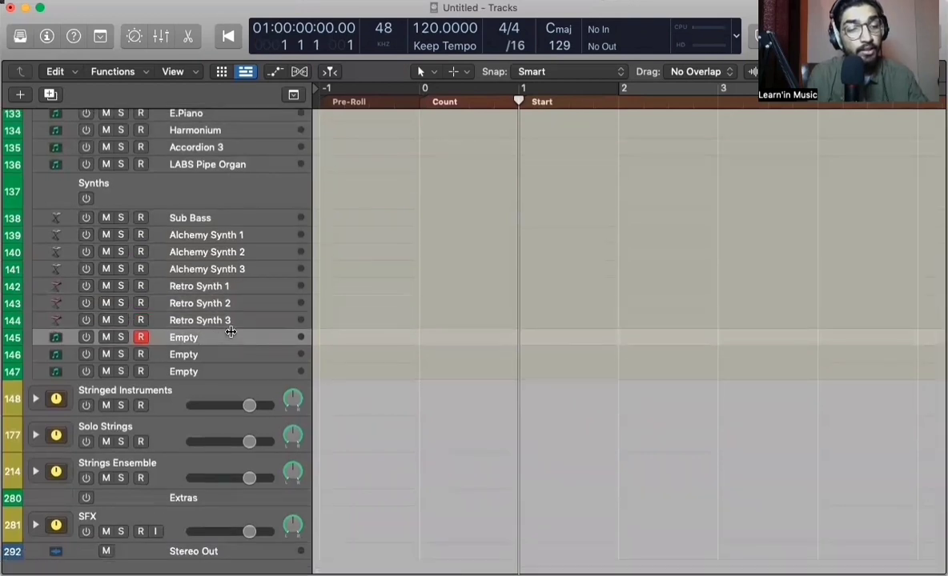
key("Down")
key("Down")
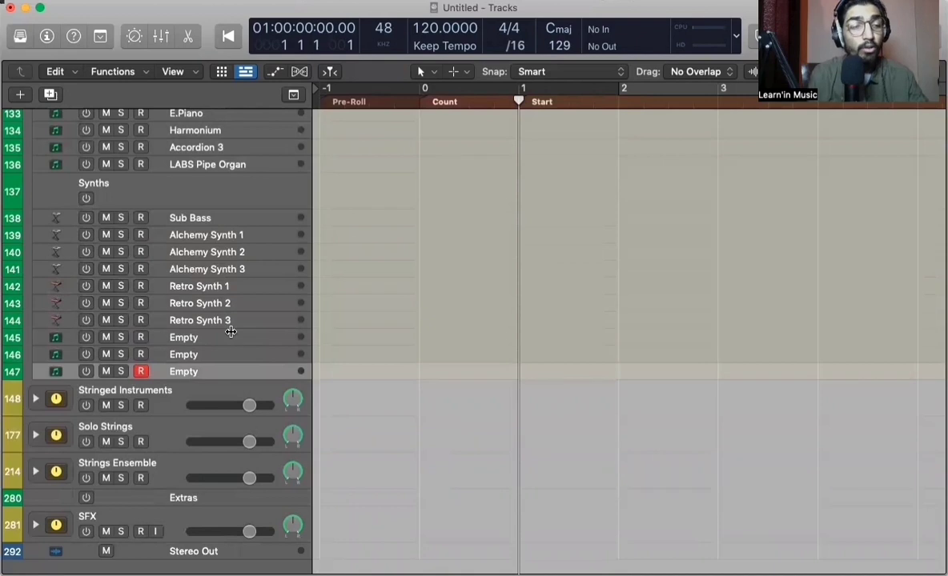
- Collapse the Keyboards & Synths stack and expand the Stringed Instruments stack to review its groups
scroll(230, 332, "up", 4)
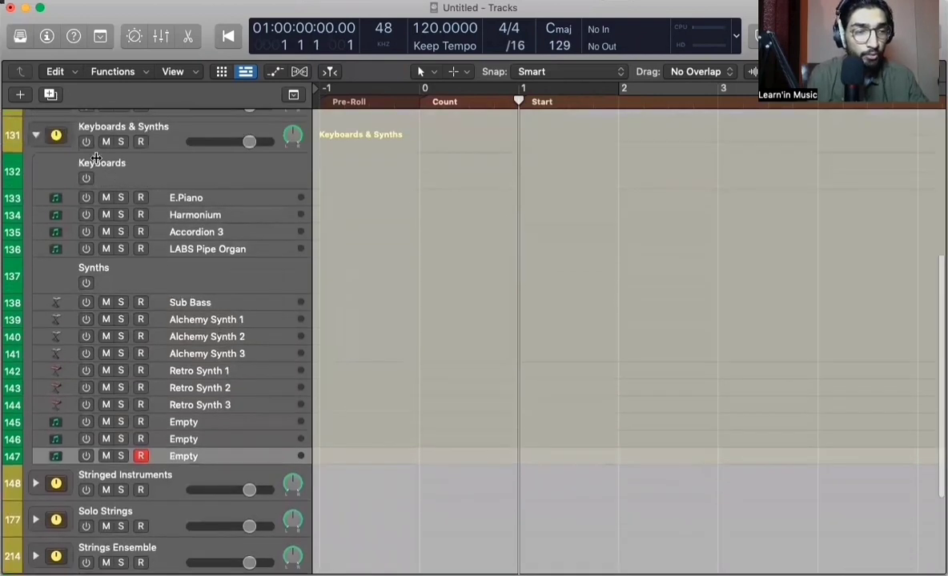
left_click(44, 133)
left_click(36, 134)
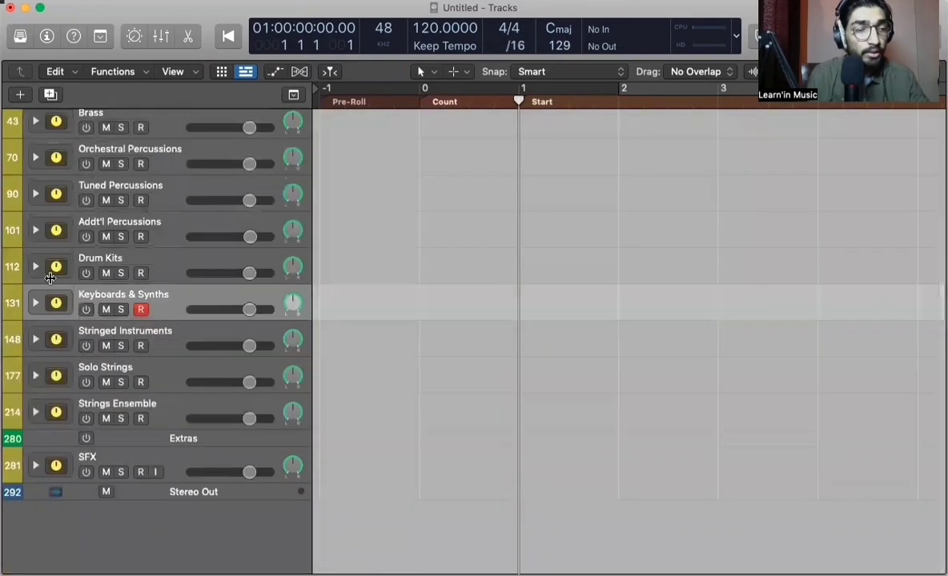
left_click(36, 339)
scroll(35, 341, "down", 6)
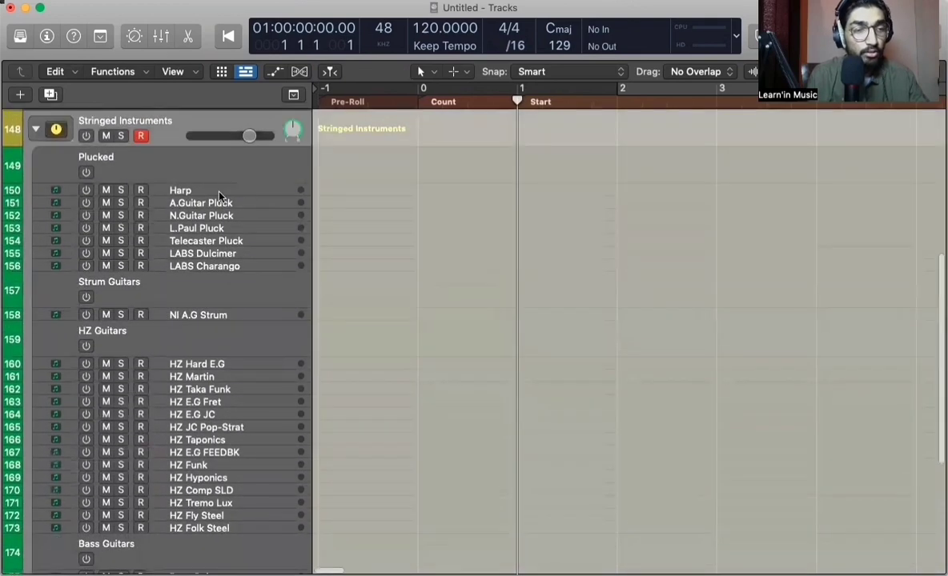
scroll(222, 197, "down", 2)
scroll(208, 156, "up", 2)
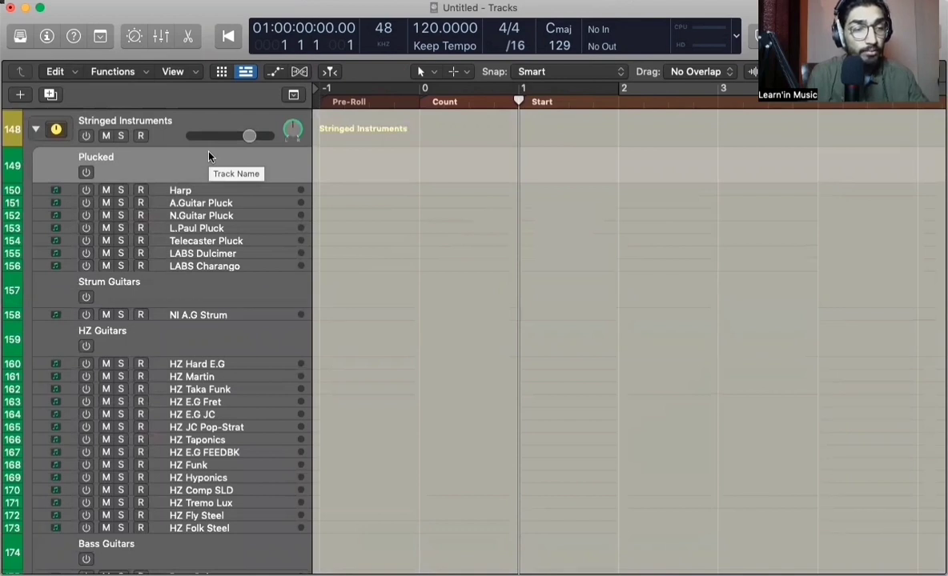
- Go through the Plucked tracks from Harp down to LABS Charango
left_click(208, 191)
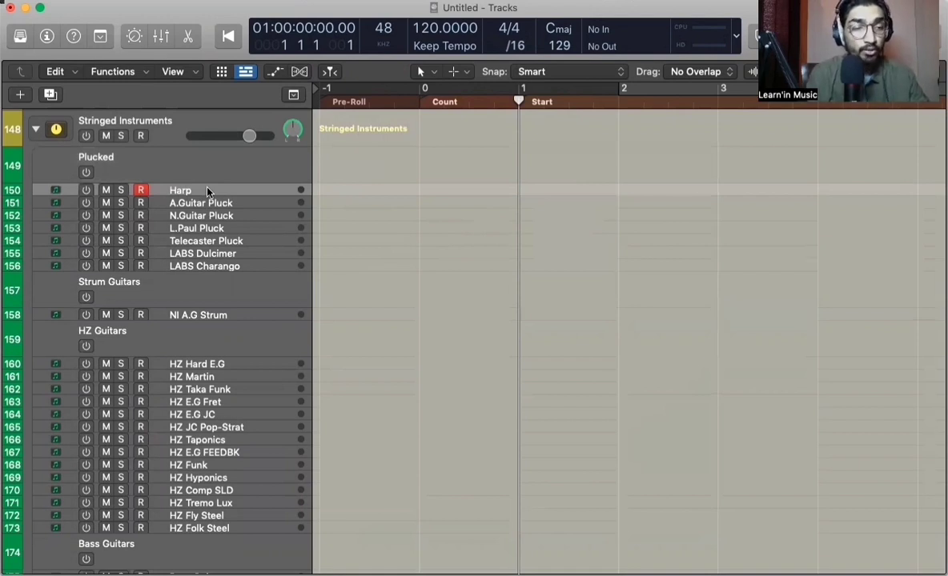
key("Down")
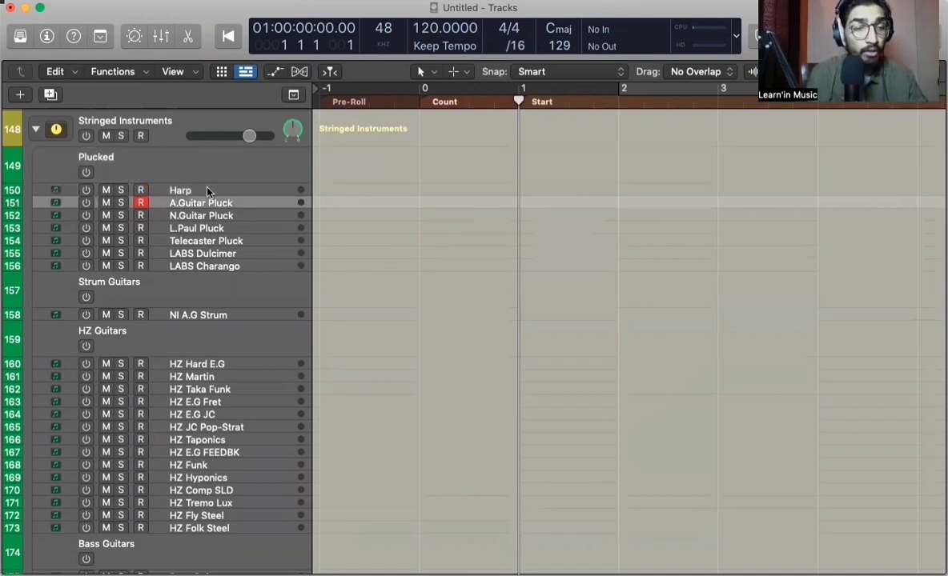
key("Down")
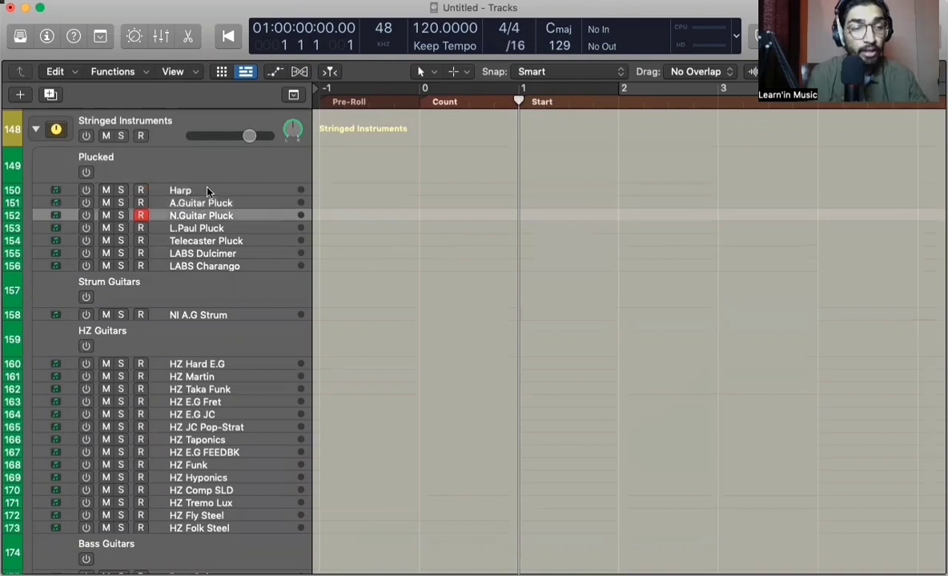
key("Down")
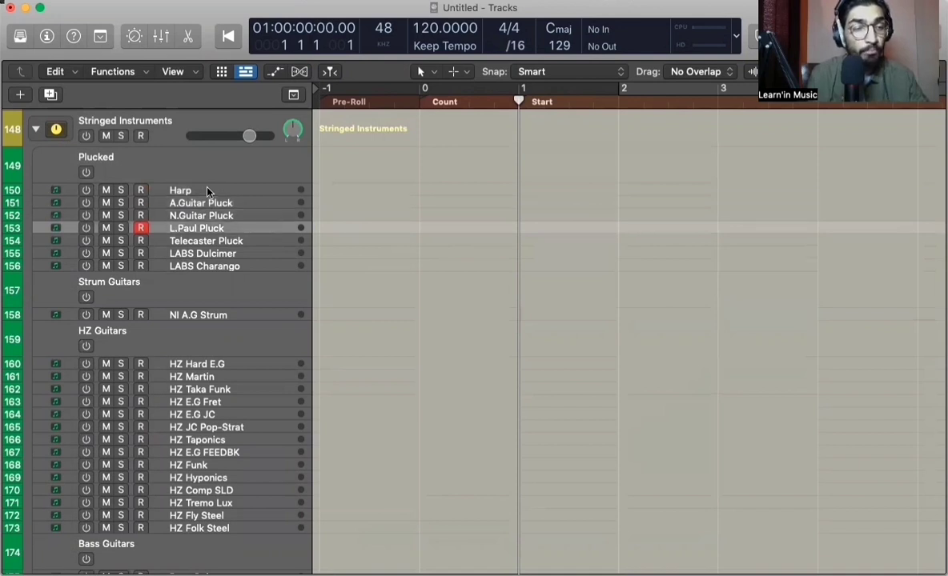
key("Down")
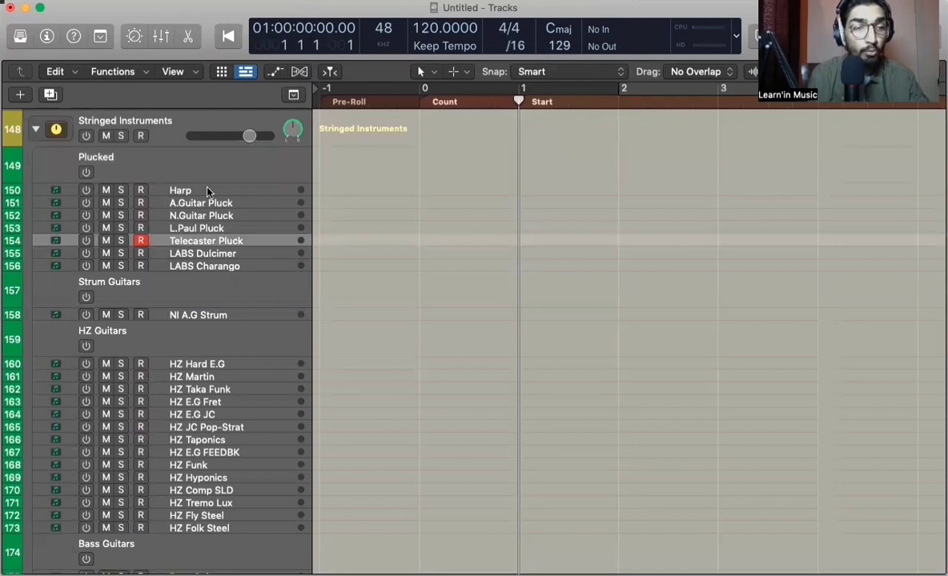
key("Up")
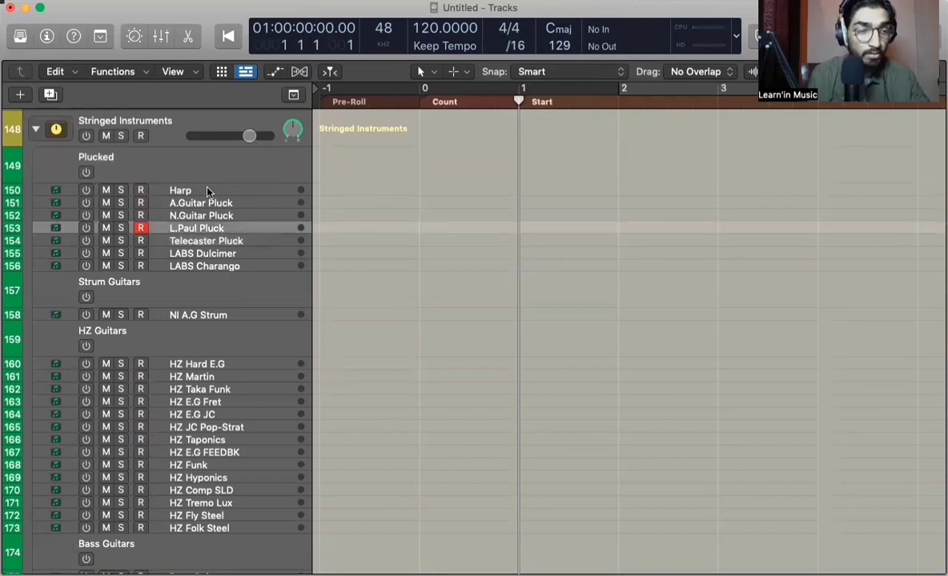
key("Down")
key("Down")
key("Down")
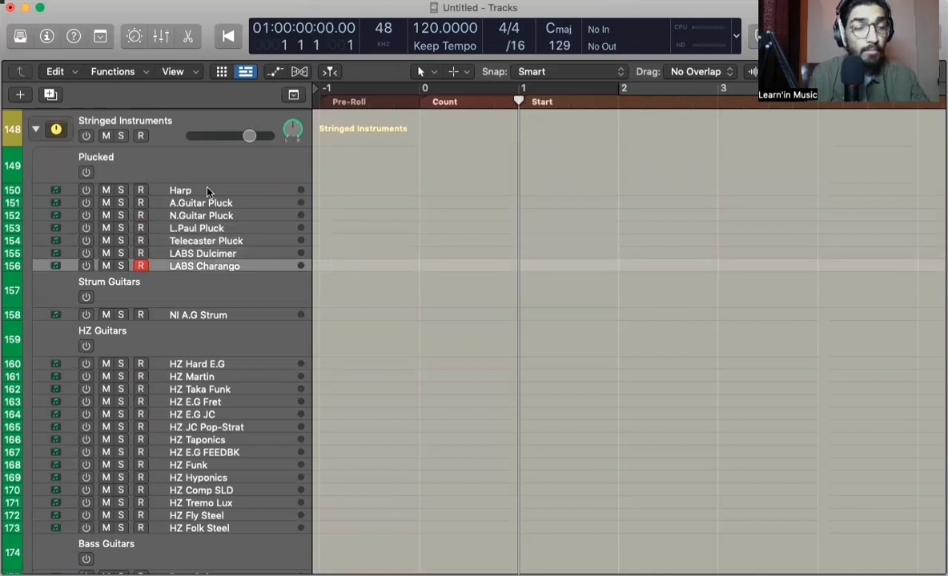
- Return to the Telecaster Pluck track and continue through LABS Dulcimer to LABS Charango
left_click(357, 243)
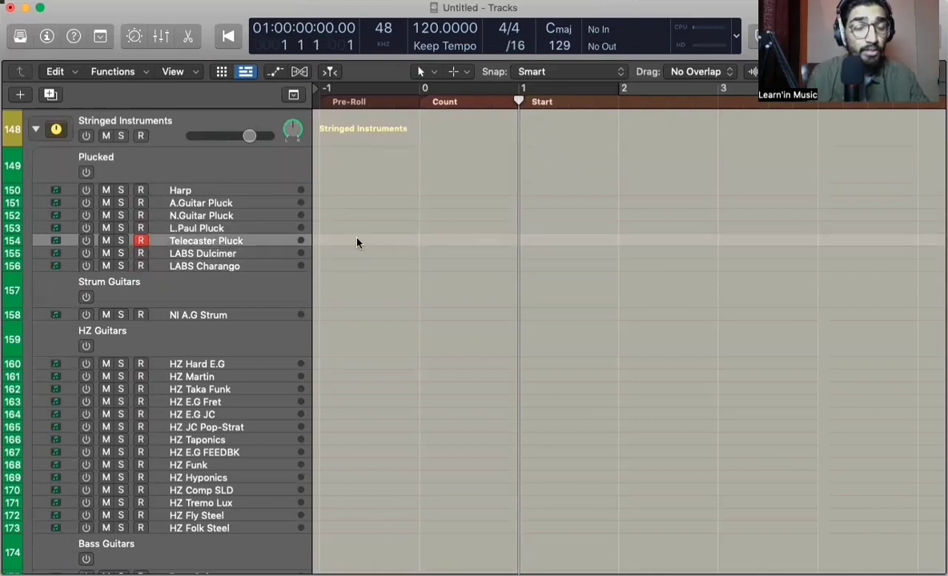
key("Down")
scroll(343, 283, "up", 1)
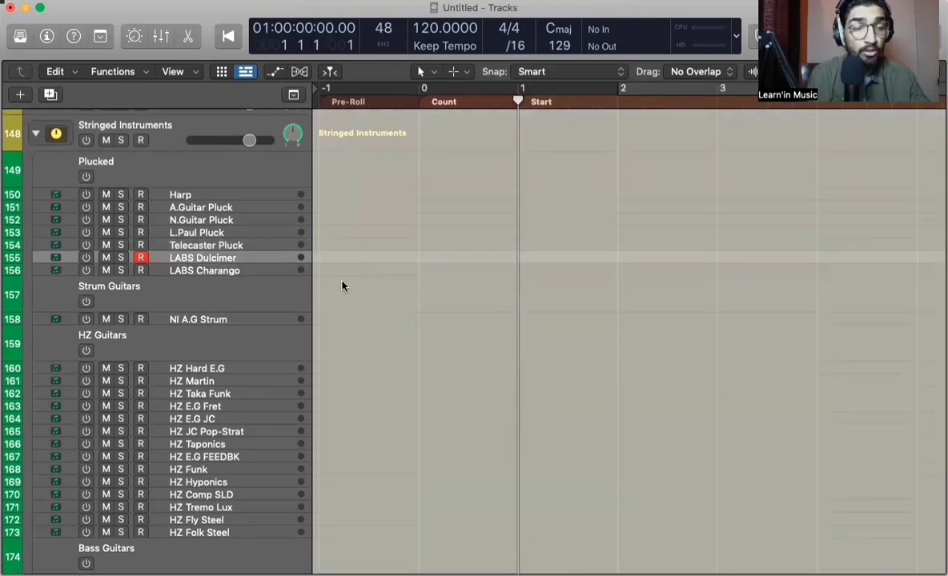
key("Down")
scroll(343, 283, "down", 3)
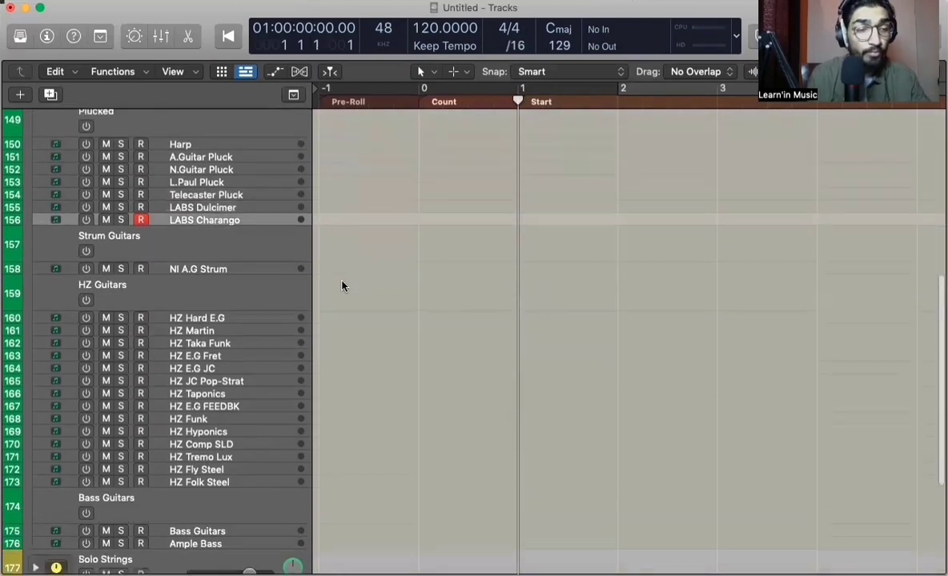
- Select the Strum Guitars heading and its NI A.G Strum track, and review the HZ Guitars and Bass Guitars groups
left_click(145, 231)
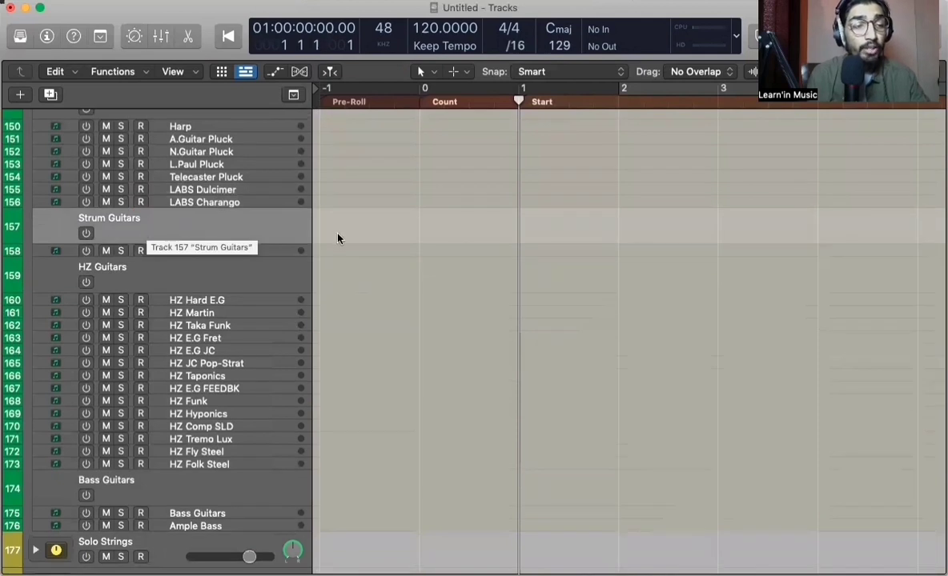
left_click(238, 252)
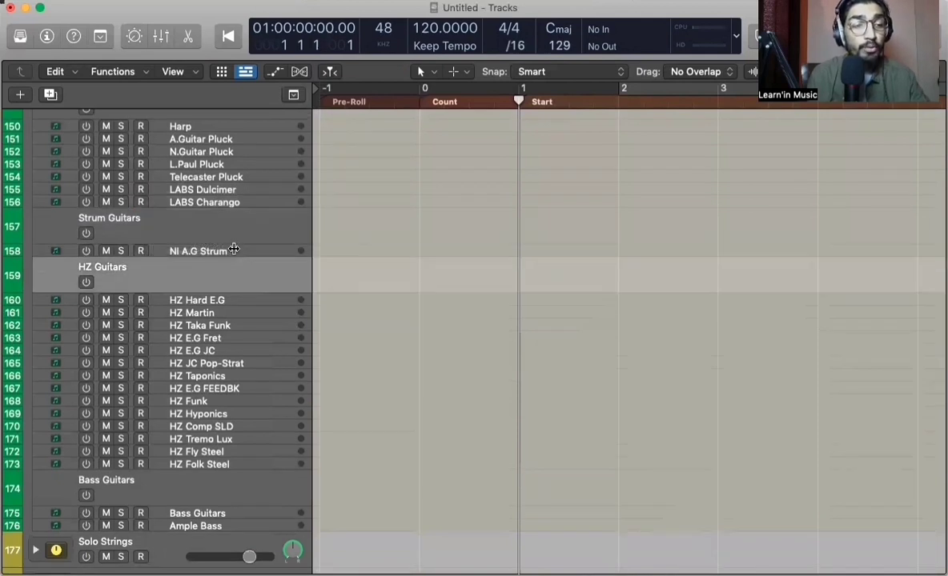
scroll(233, 244, "down", 3)
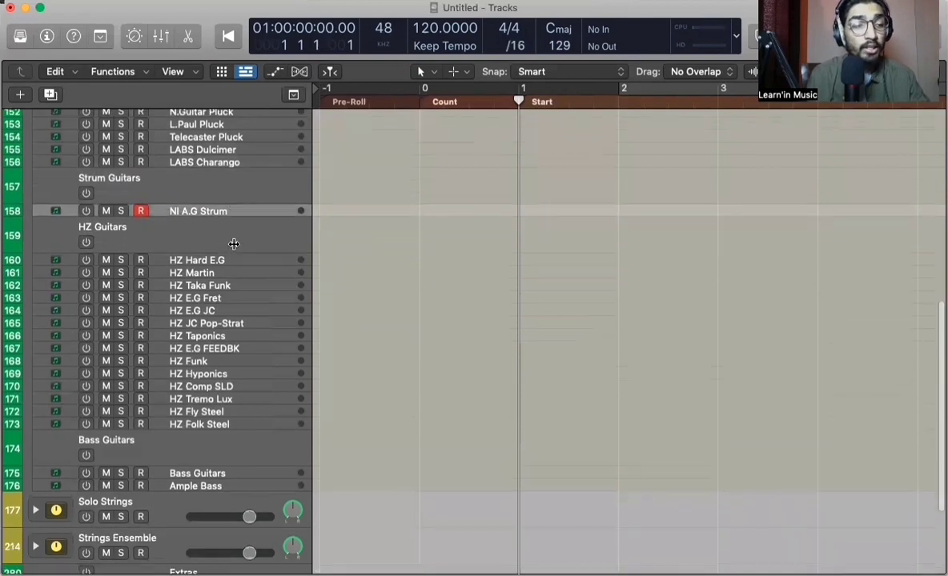
left_click(183, 223)
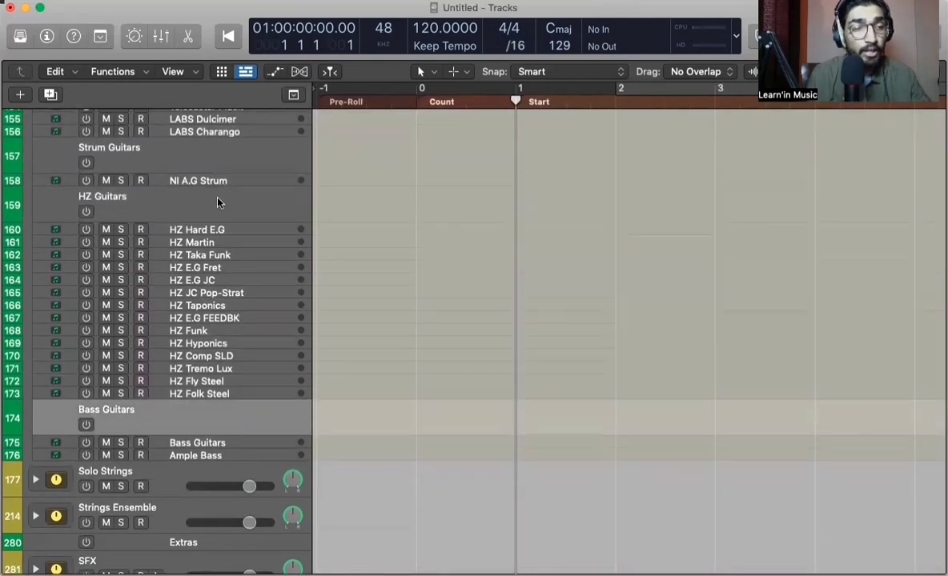
- Select the HZ Guitars heading and go through its tracks from HZ Hard E.G down to HZ Folk Steel
left_click(218, 202)
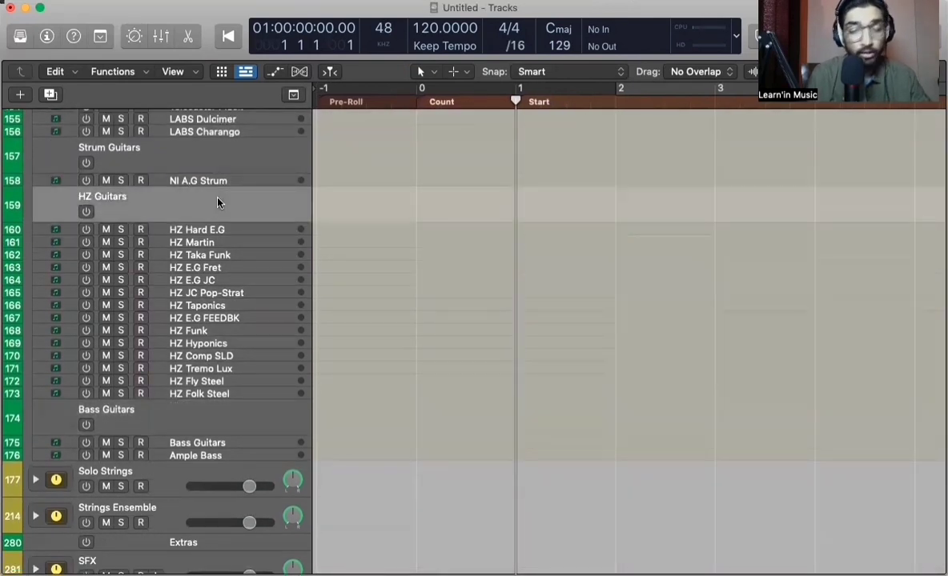
key("Down")
key("Down")
key("Down")
key("Down")
key("Down")
key("Down")
key("Down")
key("Down")
key("Down")
key("Down")
key("Down")
key("Down")
key("Down")
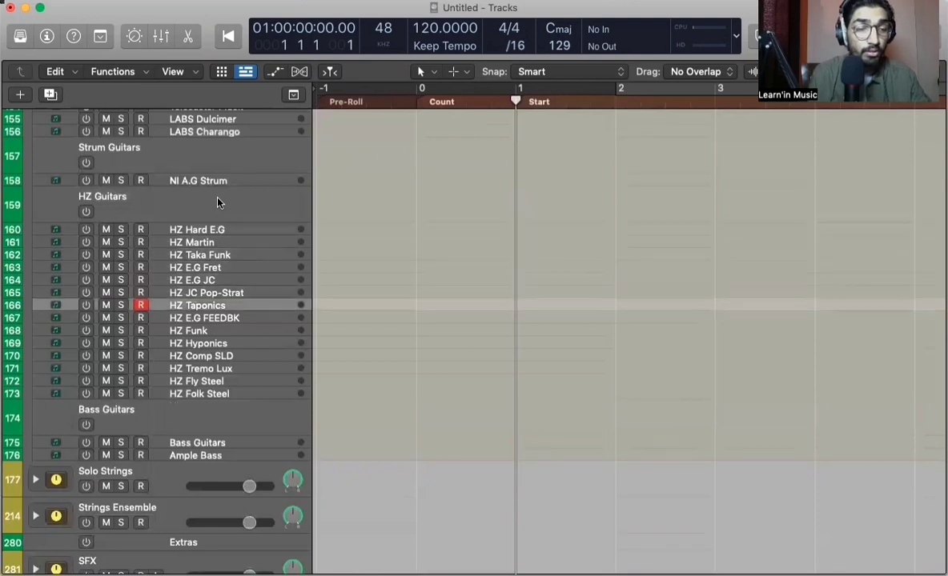
key("Down")
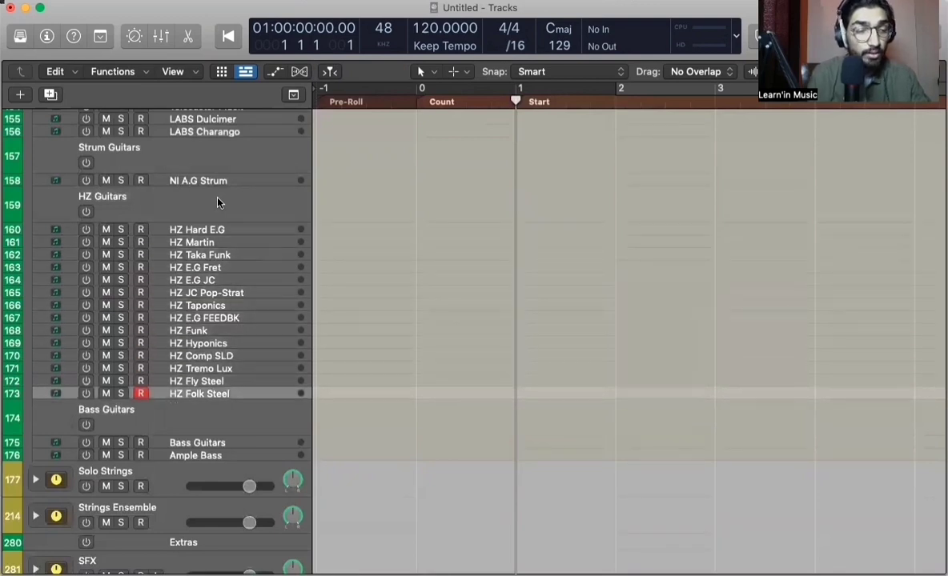
- Select the HZ Funk track, review the rest of the group, and return to the HZ Guitars heading
scroll(218, 202, "down", 3)
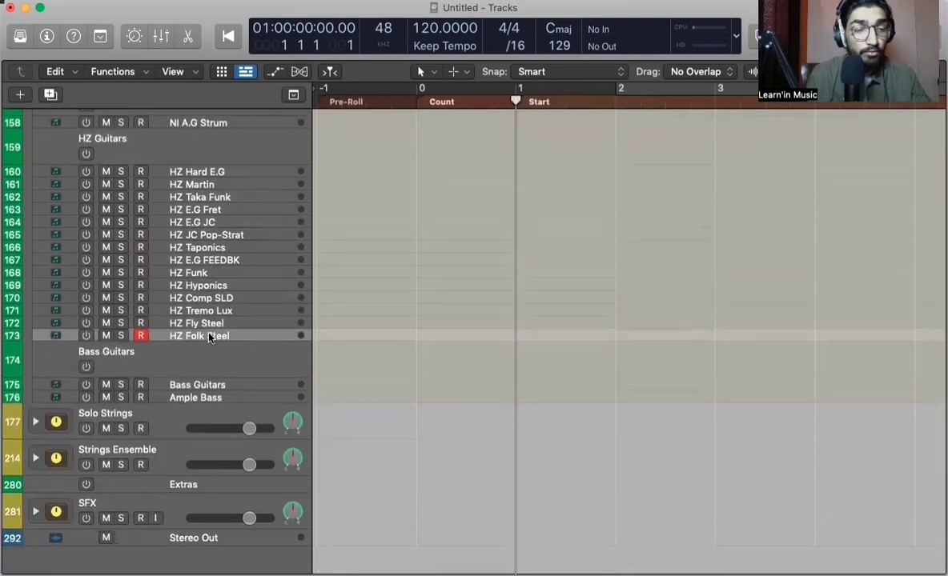
left_click(224, 273)
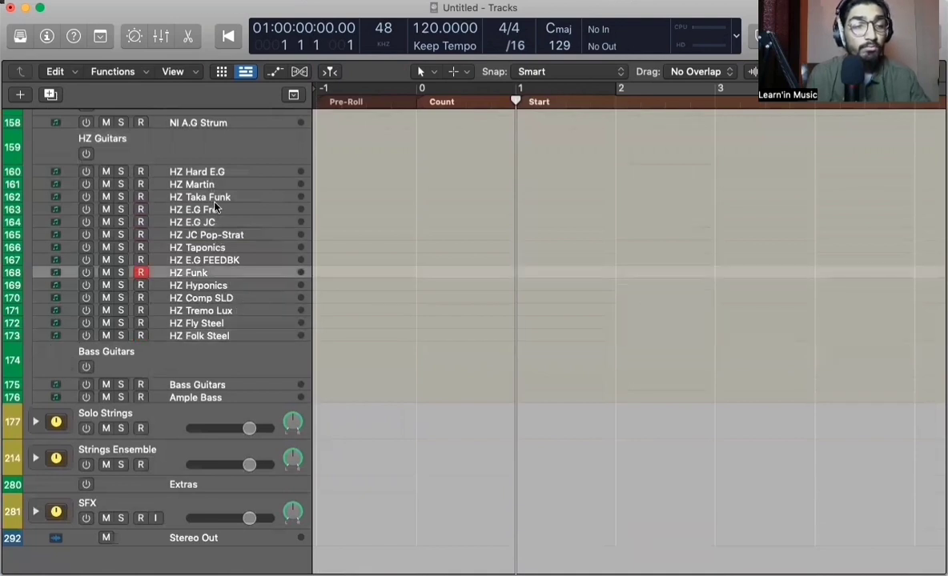
scroll(219, 266, "down", 3)
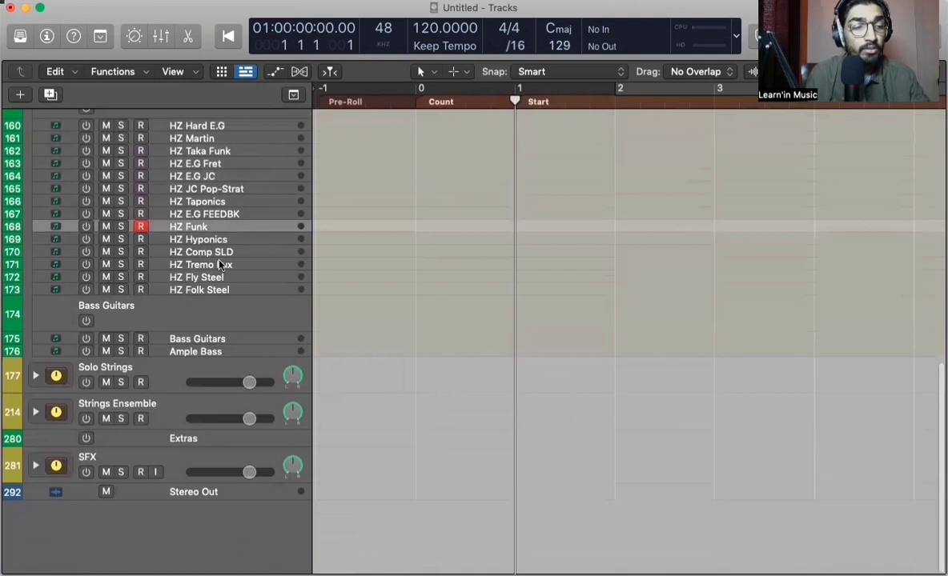
left_click(161, 293)
scroll(175, 223, "up", 5)
left_click(166, 196)
scroll(166, 196, "up", 1)
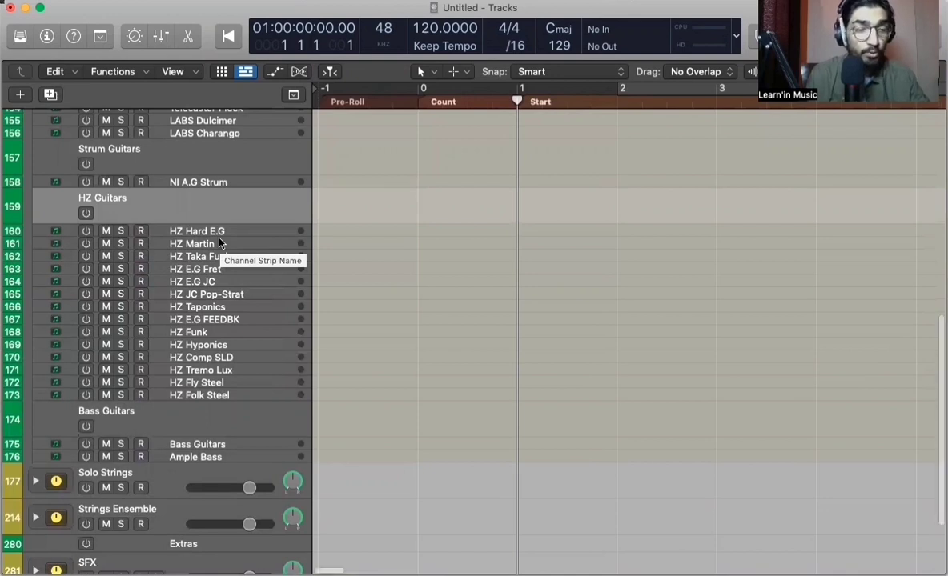
- Select the Bass Guitars heading and go through its Bass Guitars and Ample Bass tracks
scroll(220, 241, "down", 3)
left_click(182, 323)
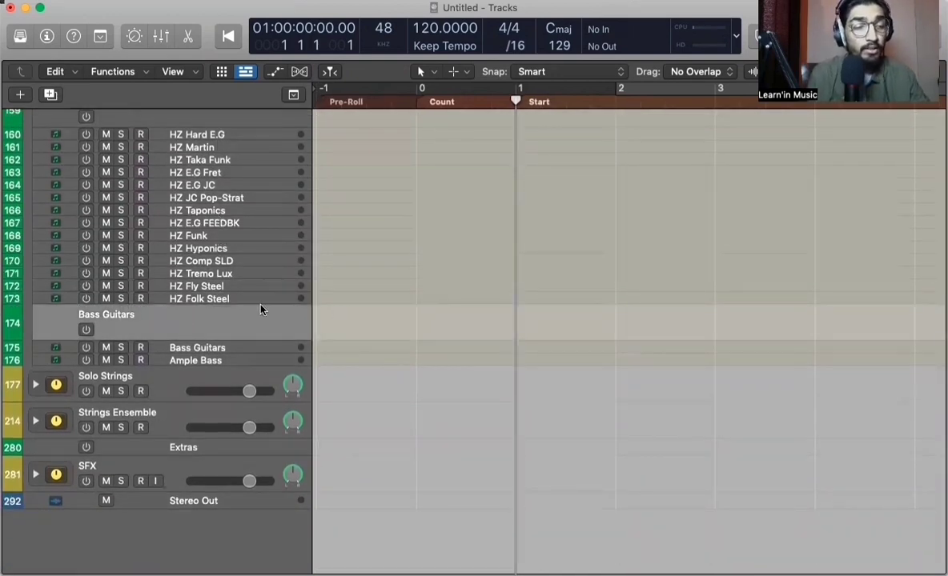
left_click(223, 347)
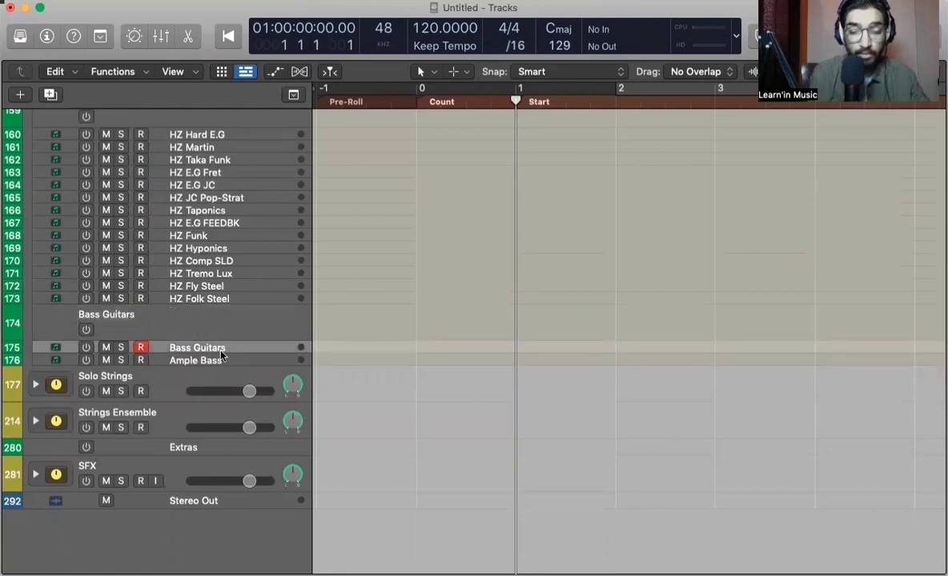
key("Down")
scroll(221, 352, "up", 5)
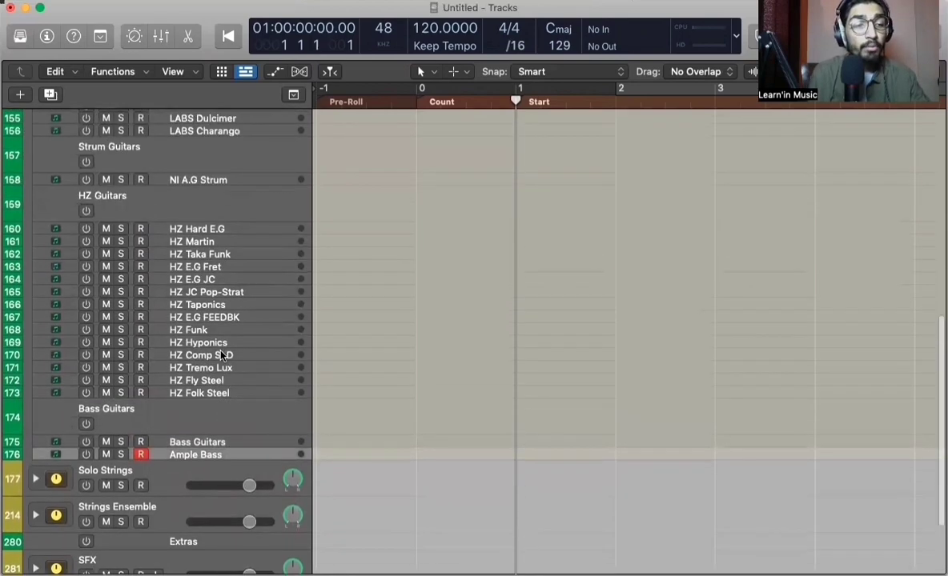
scroll(240, 344, "down", 3)
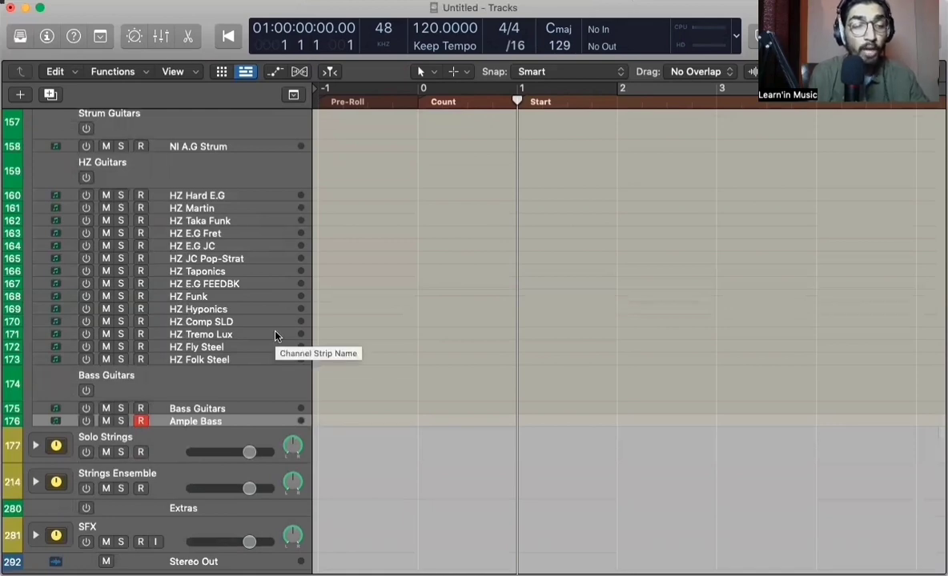
- Collapse the Stringed Instruments stack and expand the Solo Strings stack to review its groups
scroll(274, 337, "up", 8)
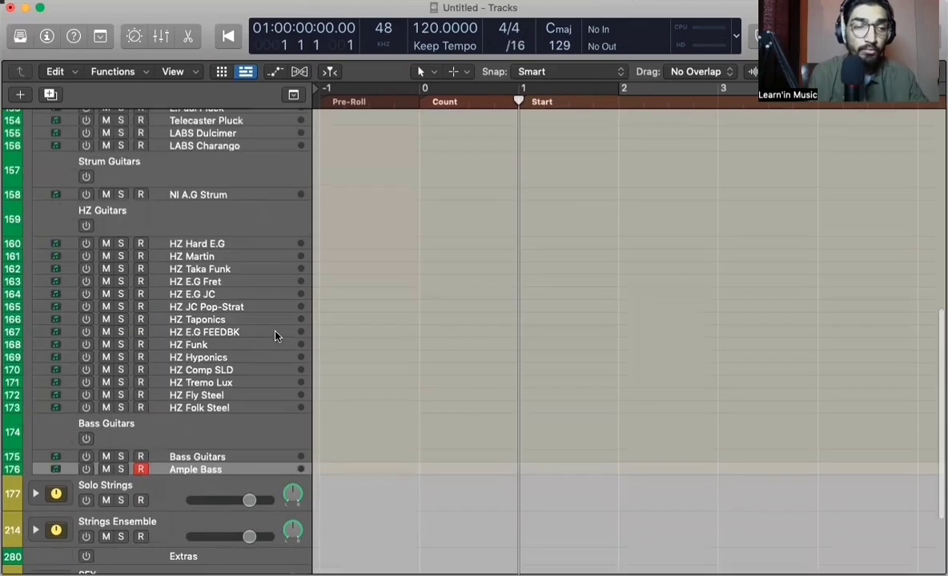
left_click(156, 178)
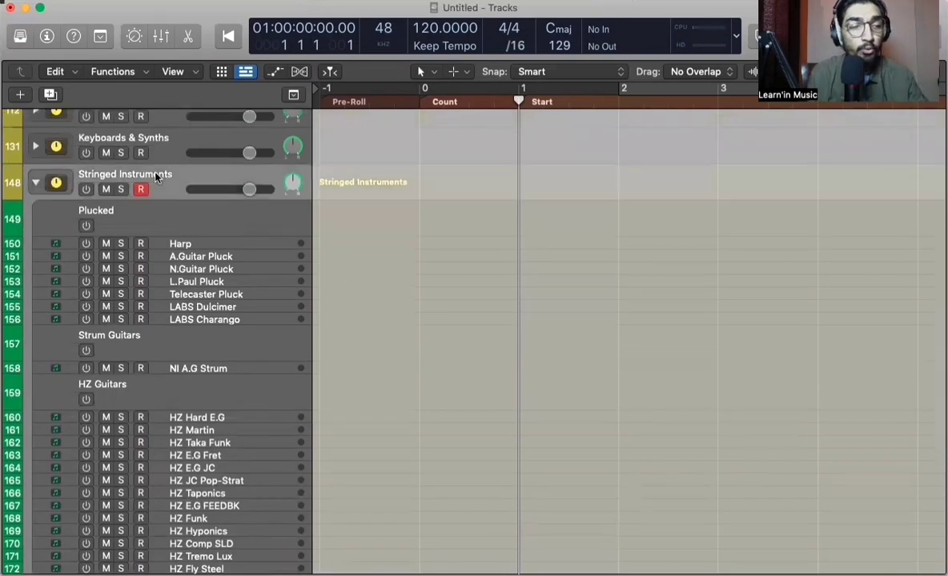
left_click(36, 181)
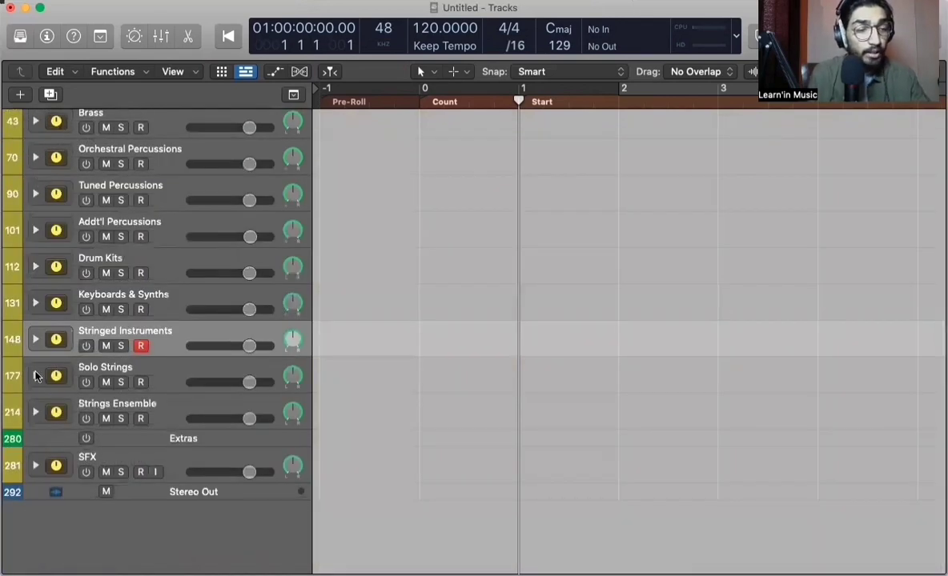
left_click(35, 376)
scroll(36, 373, "down", 5)
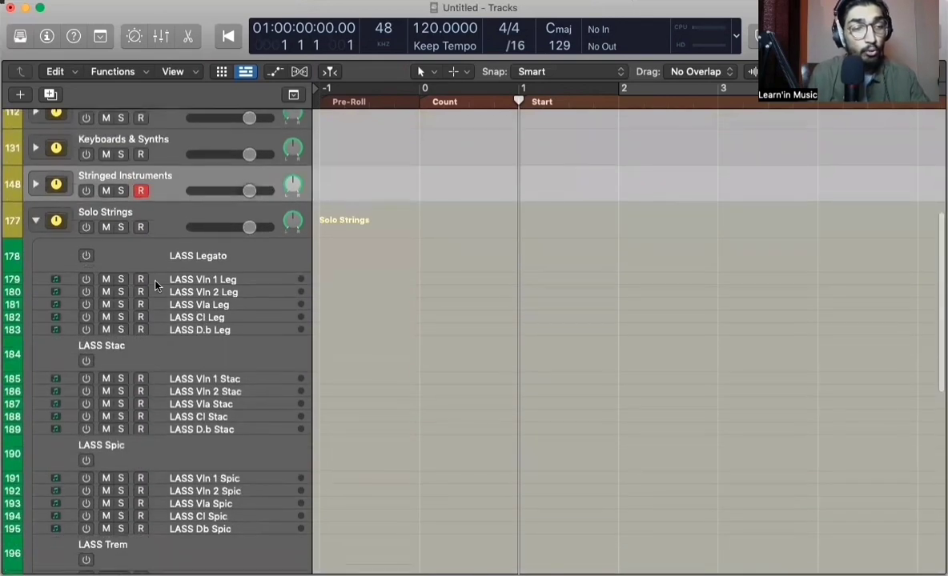
- Select the Solo Strings stack and its LASS Legato heading, and go through the legato tracks down to the LASS Stac heading
left_click(176, 213)
scroll(175, 214, "down", 3)
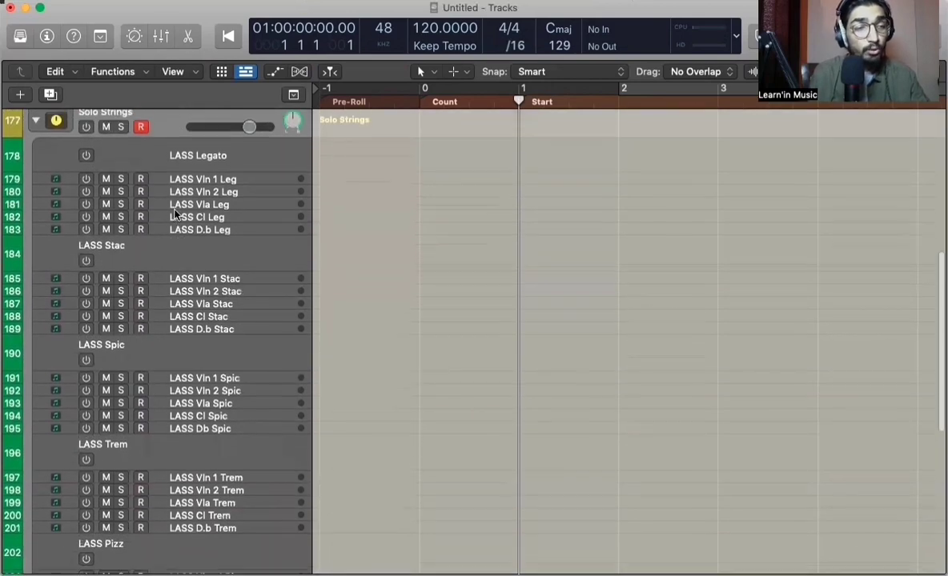
scroll(181, 211, "up", 1)
left_click(200, 164)
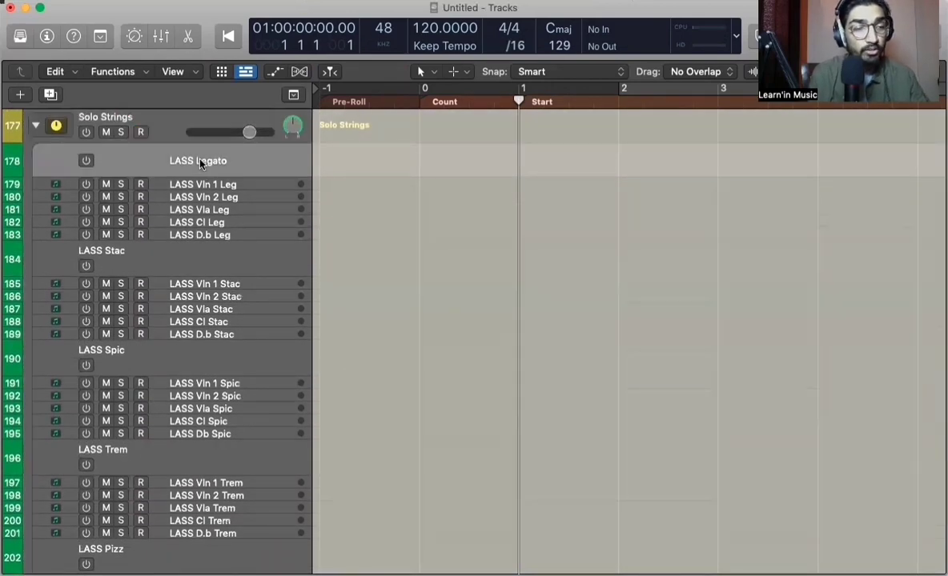
key("Down")
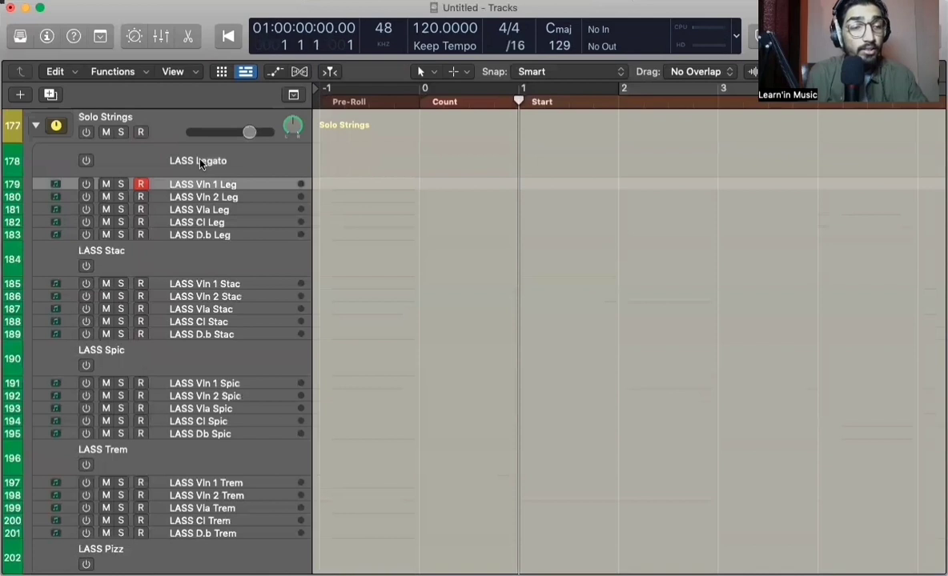
key("Down")
key("Down")
key("Down")
key("Down")
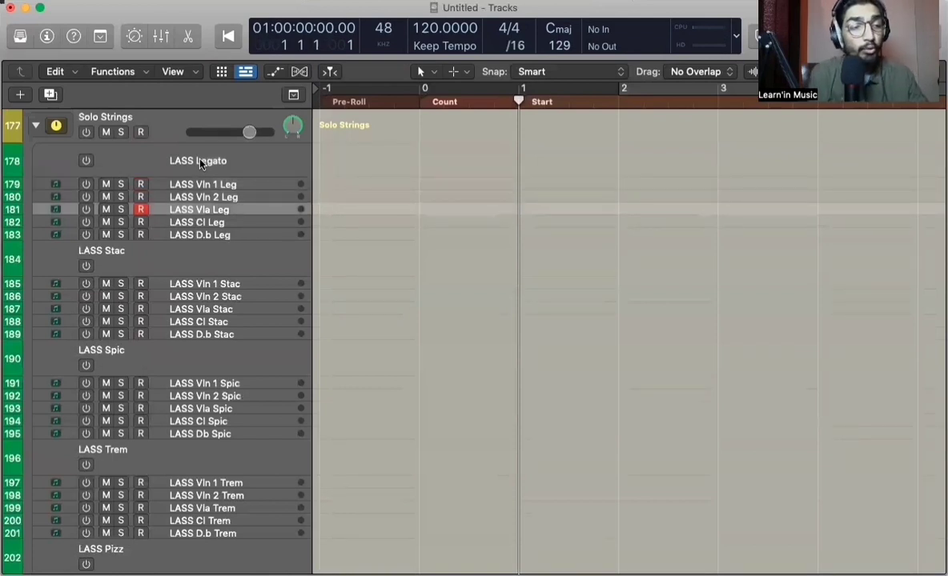
key("Down")
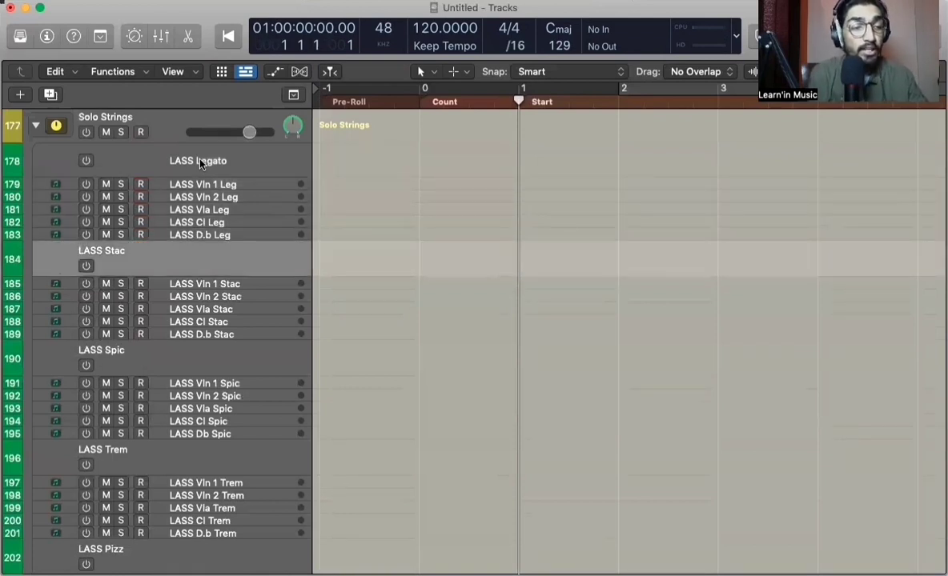
- Go through the LASS Spic, LASS Trem and LASS Trills headings, and return to the LASS Vln 1 Trem track
scroll(200, 164, "down", 4)
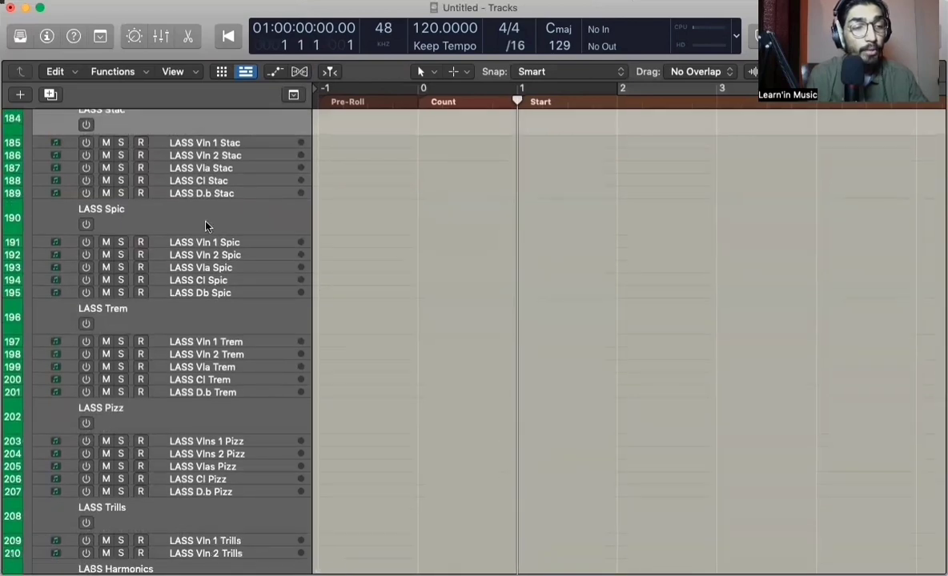
left_click(189, 205)
left_click(200, 321)
scroll(201, 320, "down", 4)
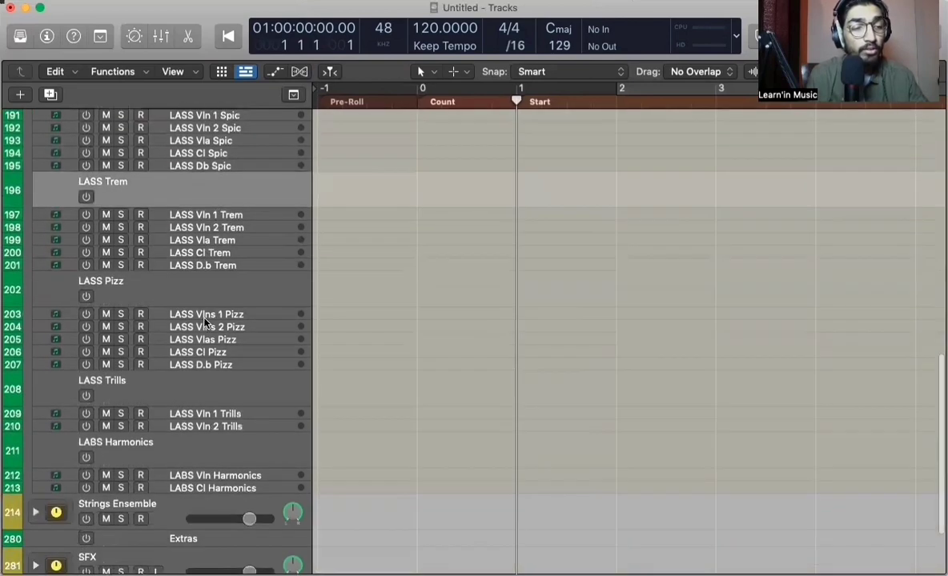
left_click(181, 390)
scroll(172, 320, "up", 3)
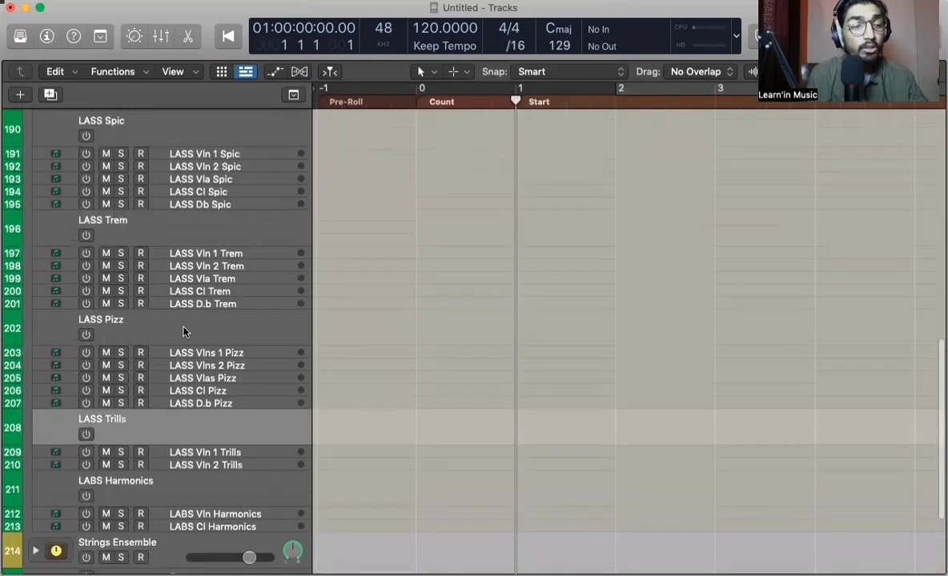
left_click(185, 255)
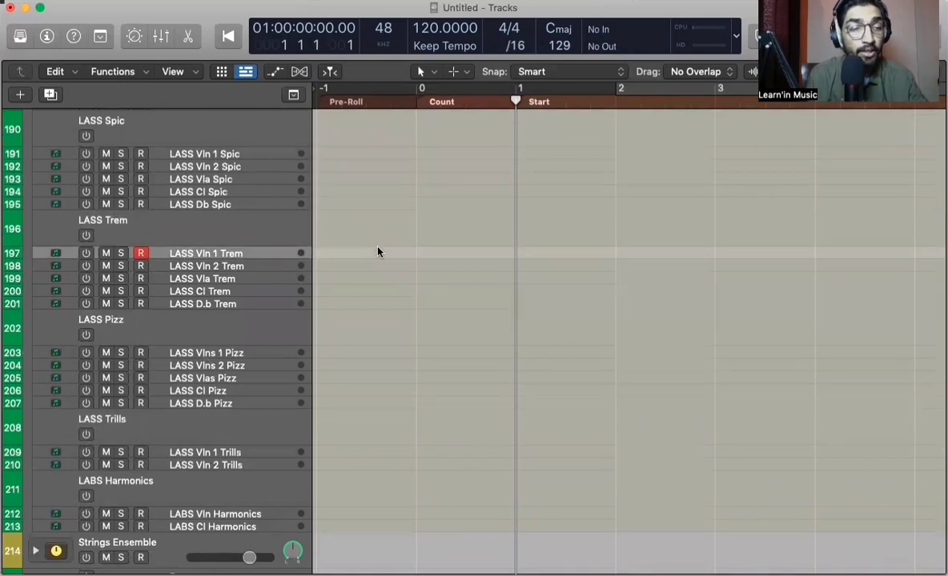
- Select the LABS Harmonics heading and go through its LABS Vln Harmonics and LABS Cl Harmonics tracks
scroll(200, 344, "down", 3)
left_click(156, 366)
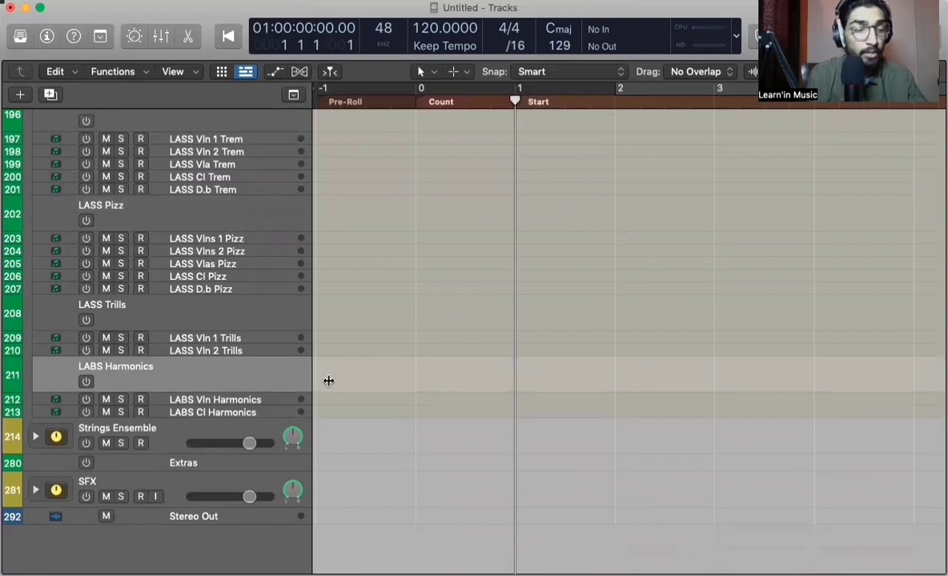
left_click(246, 403)
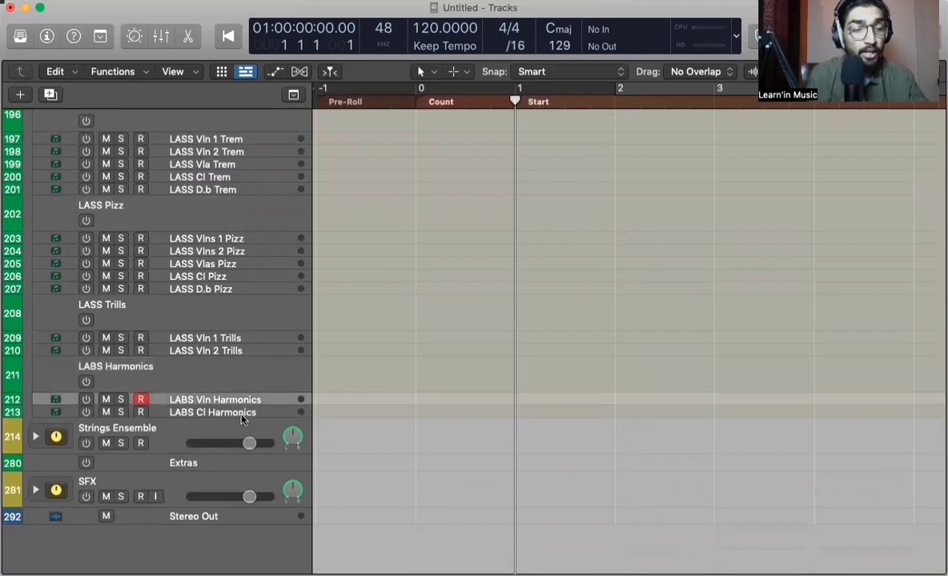
left_click(241, 417)
- Collapse the Solo Strings stack and expand the Strings Ensemble stack to review its groups
scroll(240, 417, "up", 10)
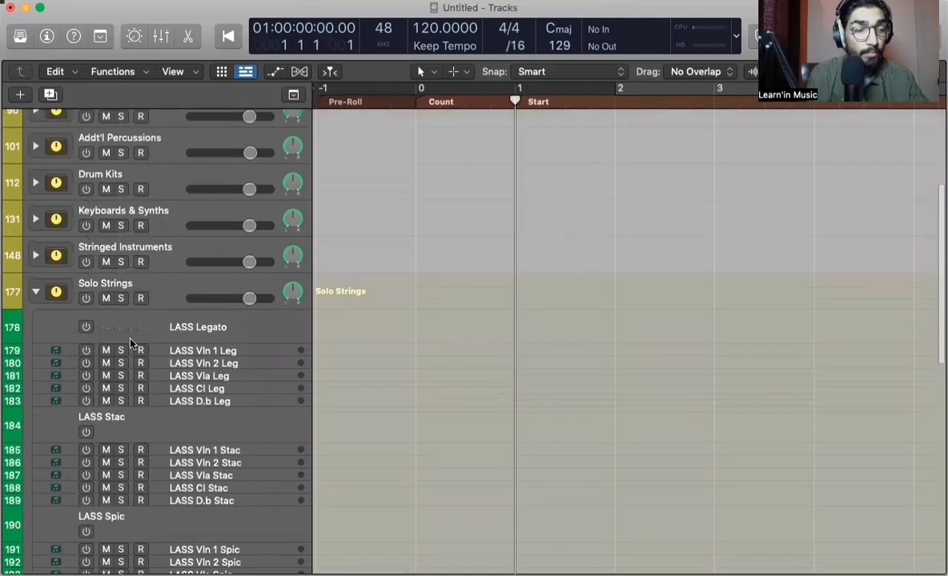
left_click(36, 292)
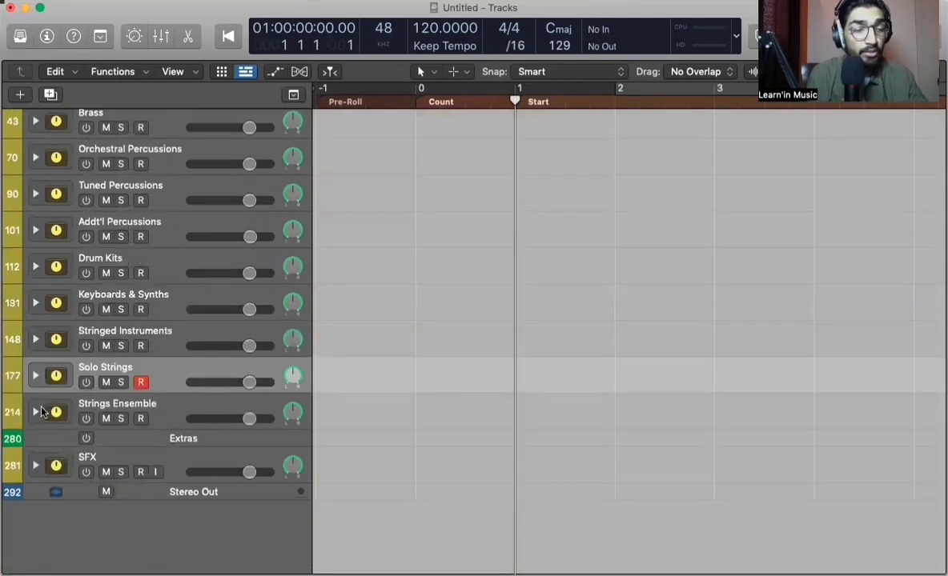
left_click(35, 411)
scroll(42, 411, "down", 5)
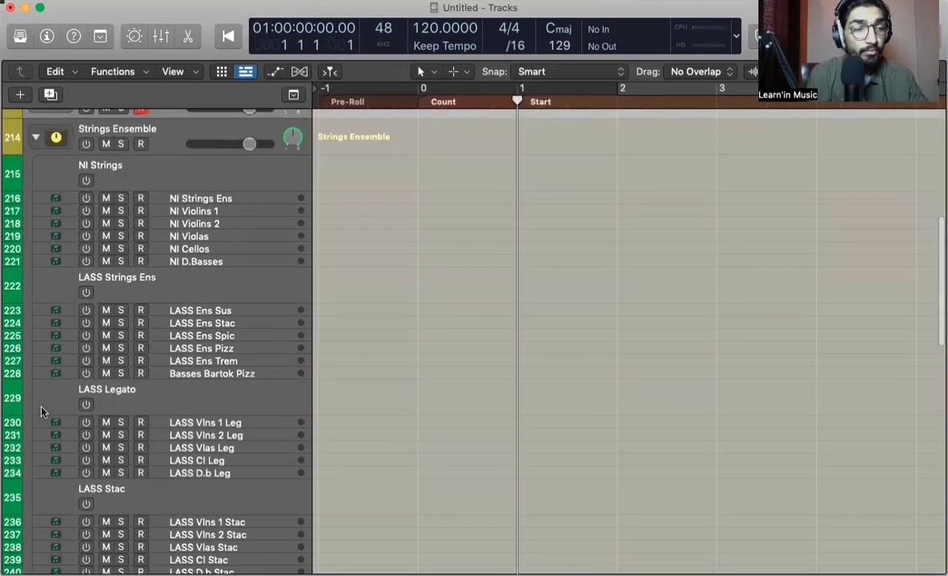
- Select the NI Strings heading and its NI Strings Ens track, and move on to the LASS Strings Ens heading
left_click(134, 169)
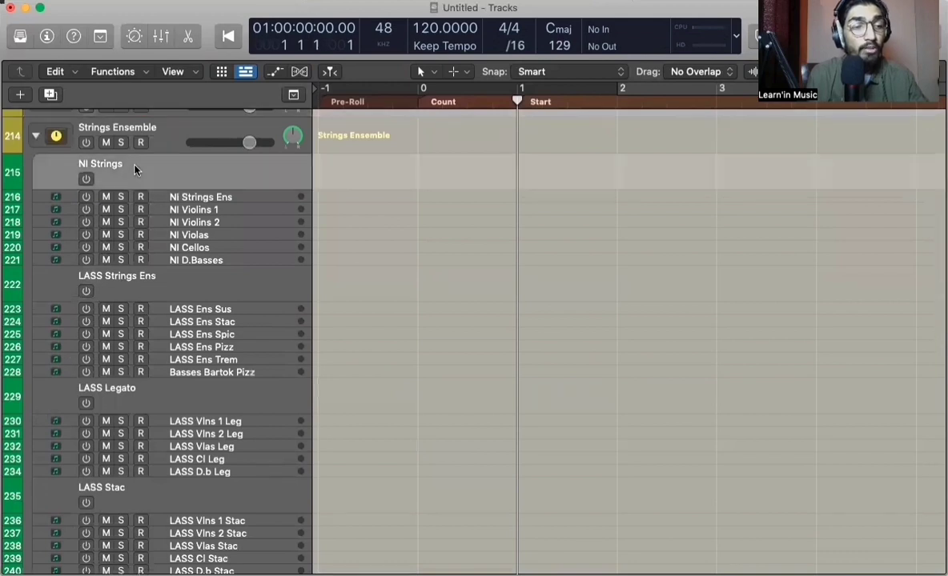
left_click(233, 200)
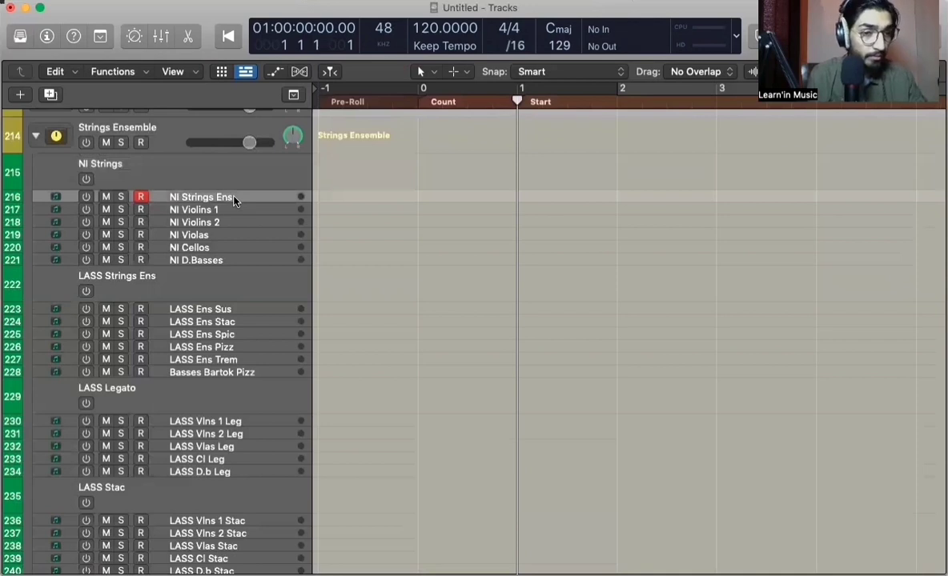
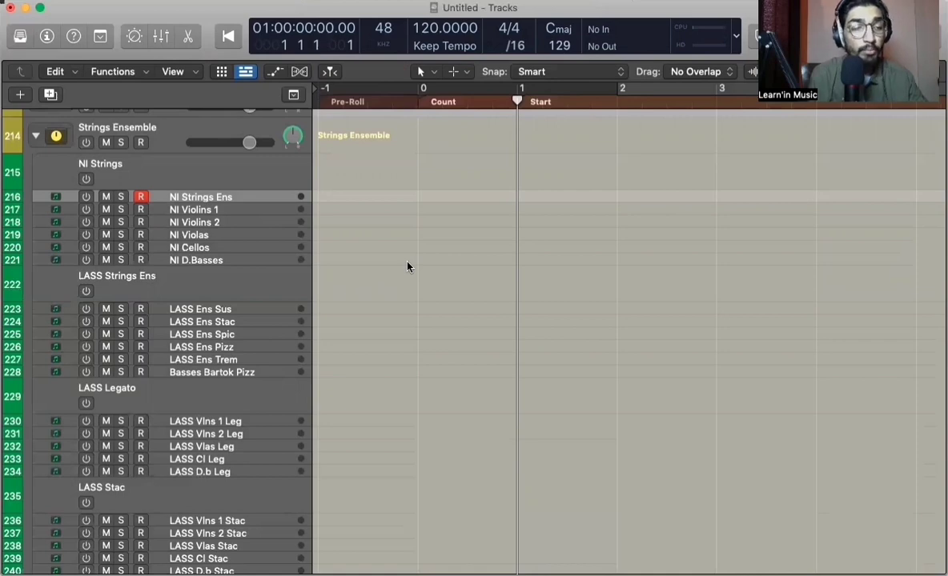
key("Down")
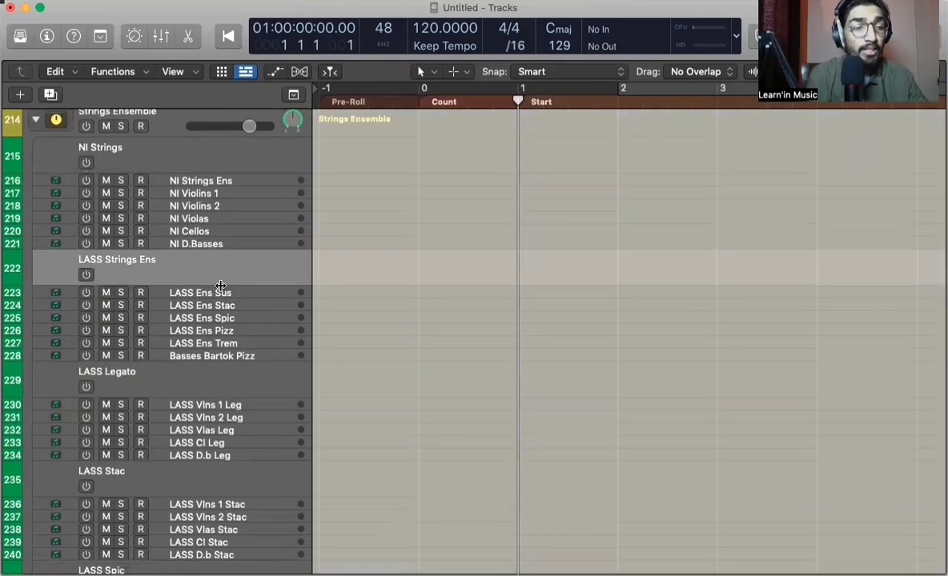
- Go through the tracks under the LASS Strings Ens heading, from LASS Ens Sus down to Basses Bartok Pizz
scroll(220, 286, "down", 3)
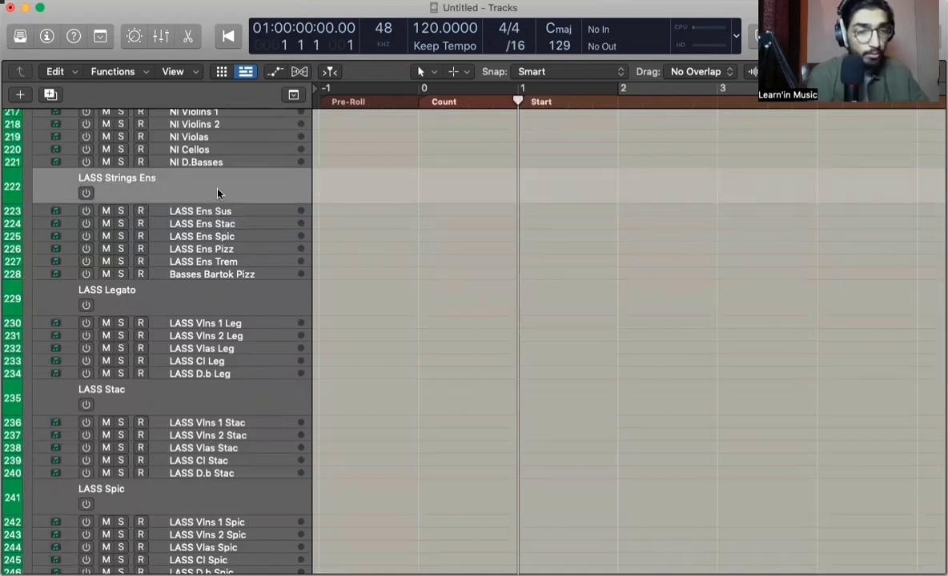
key("Down")
key("Down")
key("Down")
key("Down")
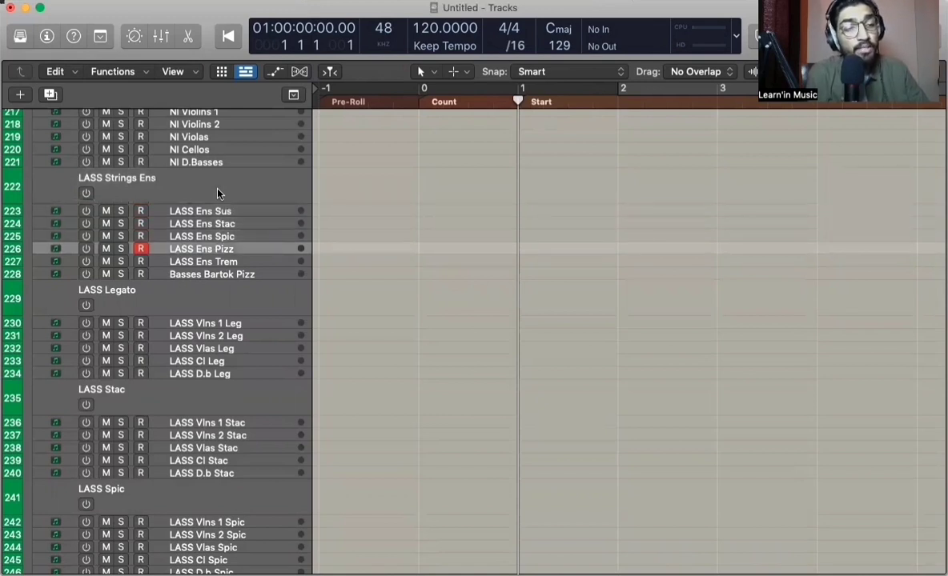
key("Down")
key("Down")
scroll(217, 193, "down", 5)
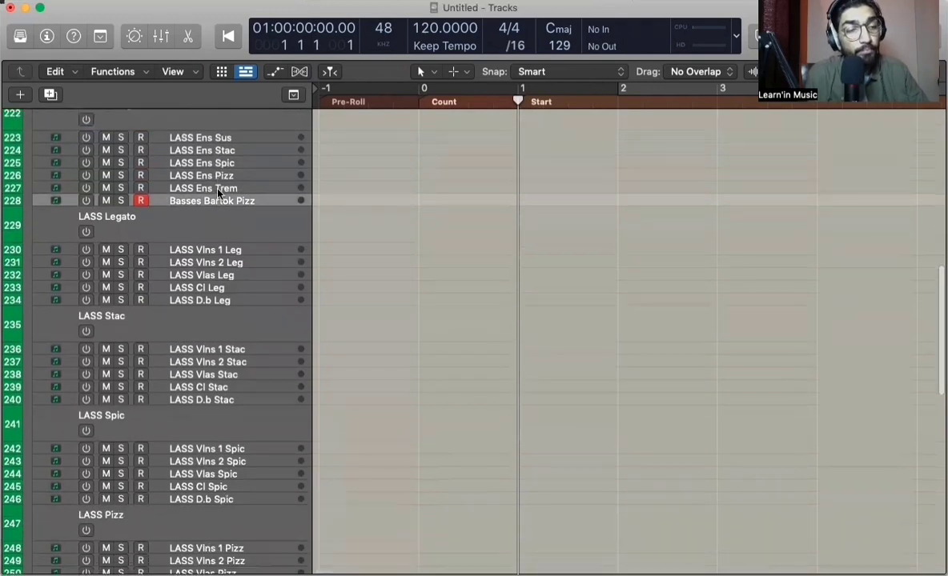
- Go through the LASS Legato, LASS Stac, LASS Spic and LASS Pizz headings in the Strings Ensemble stack
key("Down")
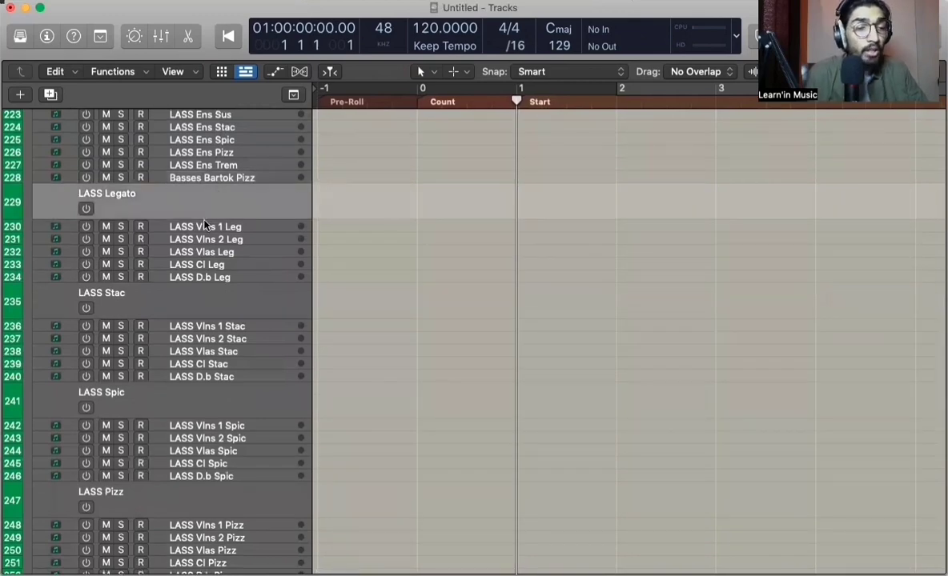
scroll(204, 227, "down", 5)
left_click(166, 196)
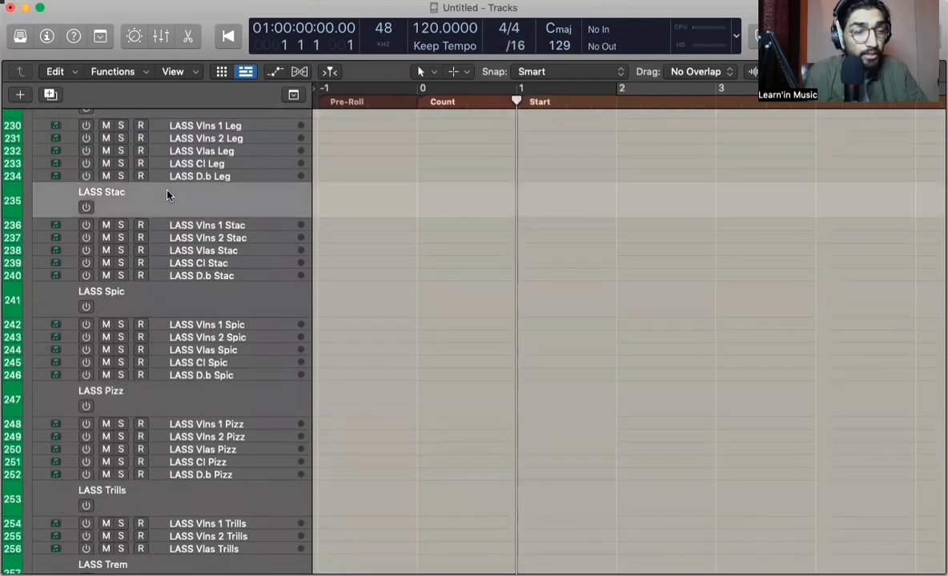
left_click(204, 302)
scroll(204, 301, "down", 5)
left_click(204, 302)
scroll(204, 301, "down", 5)
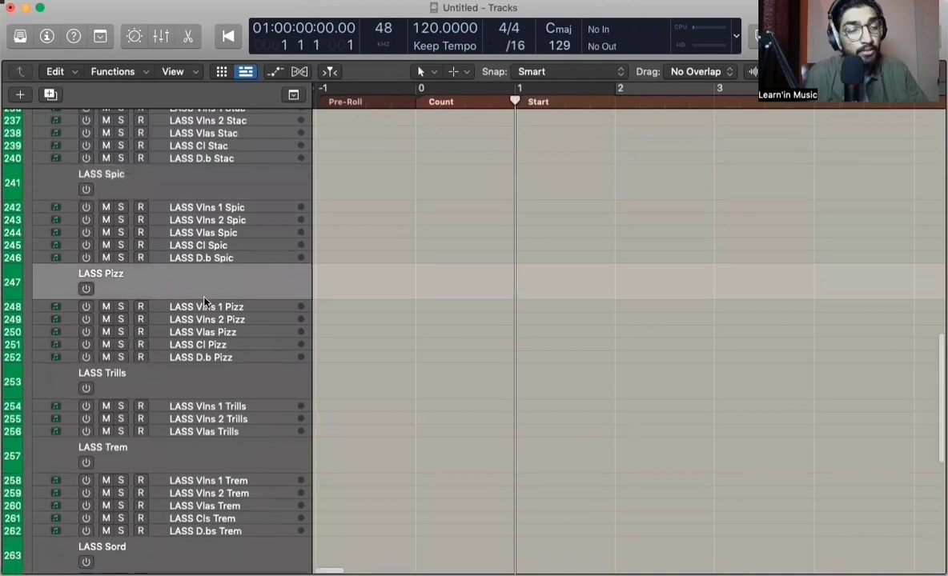
- Go through the LASS Trills, LASS Trem, LASS Sord and LASS Harmonics headings, ending on the Symphobia heading
left_click(204, 301)
scroll(204, 302, "down", 5)
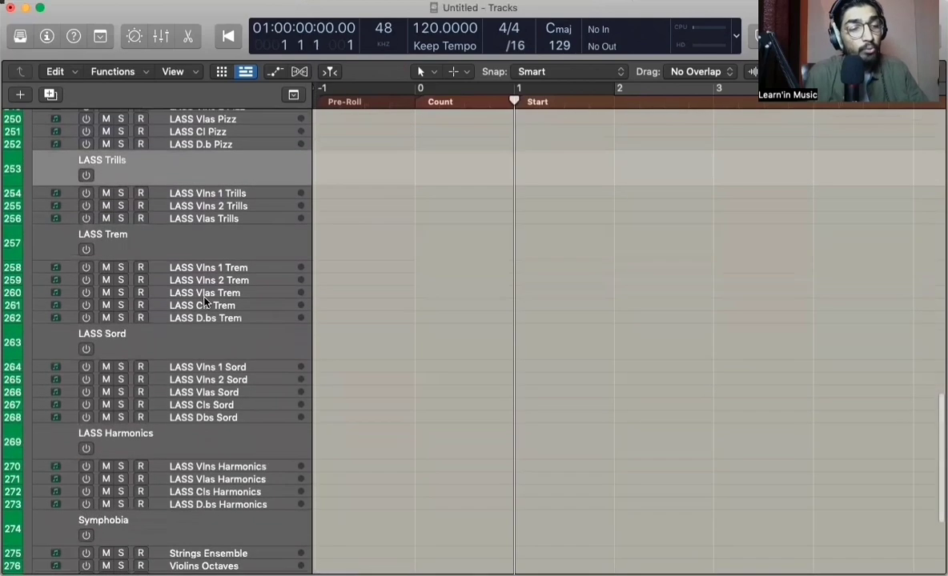
left_click(158, 235)
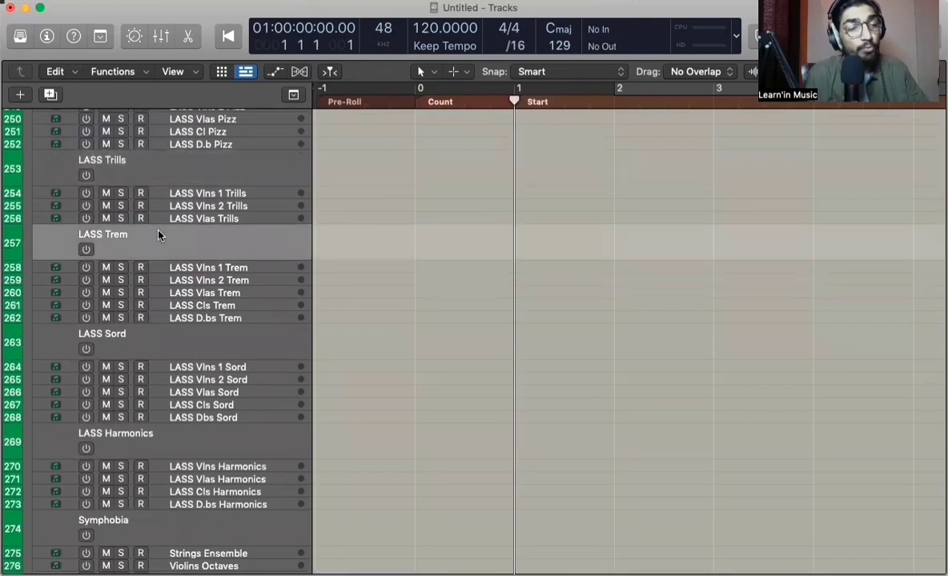
left_click(152, 329)
scroll(152, 329, "down", 5)
left_click(143, 313)
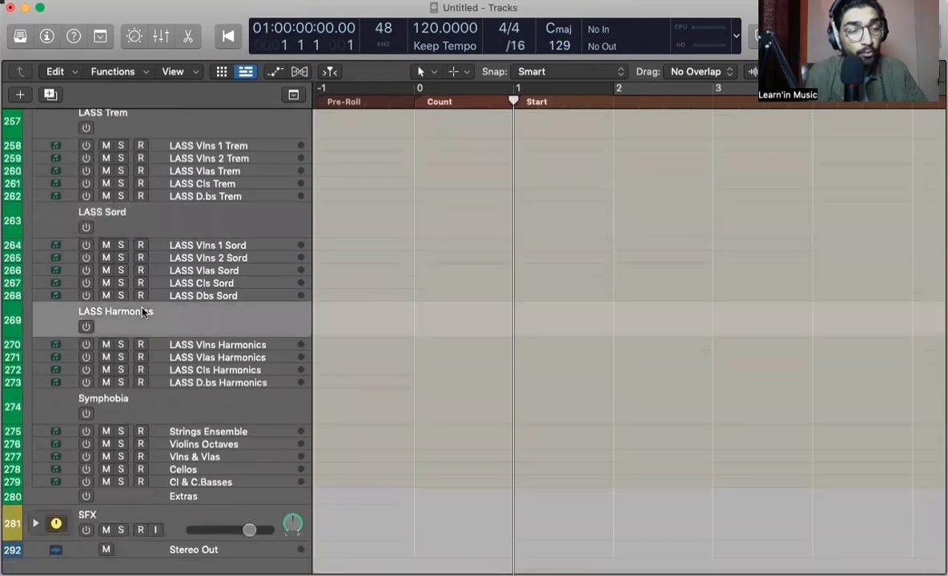
scroll(189, 332, "down", 2)
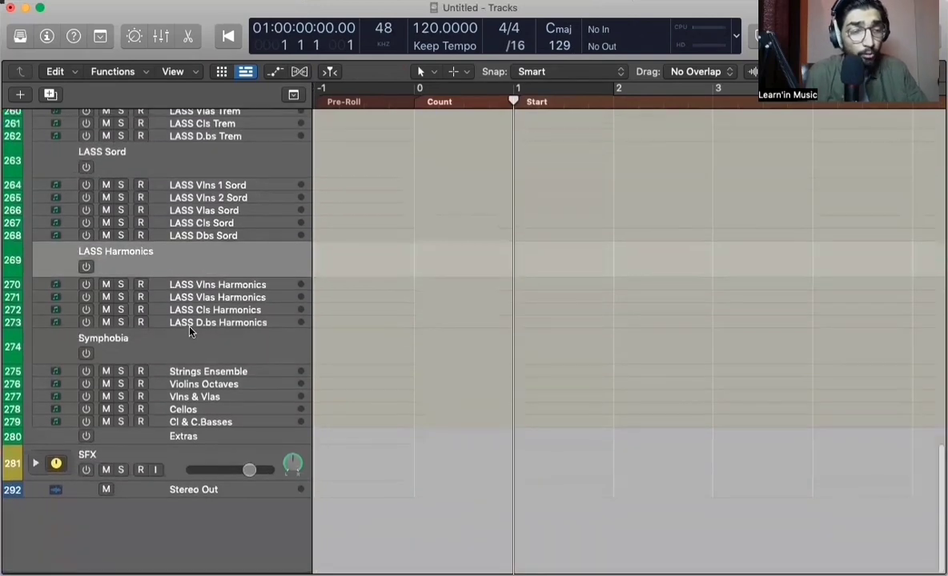
left_click(189, 328)
left_click(184, 351)
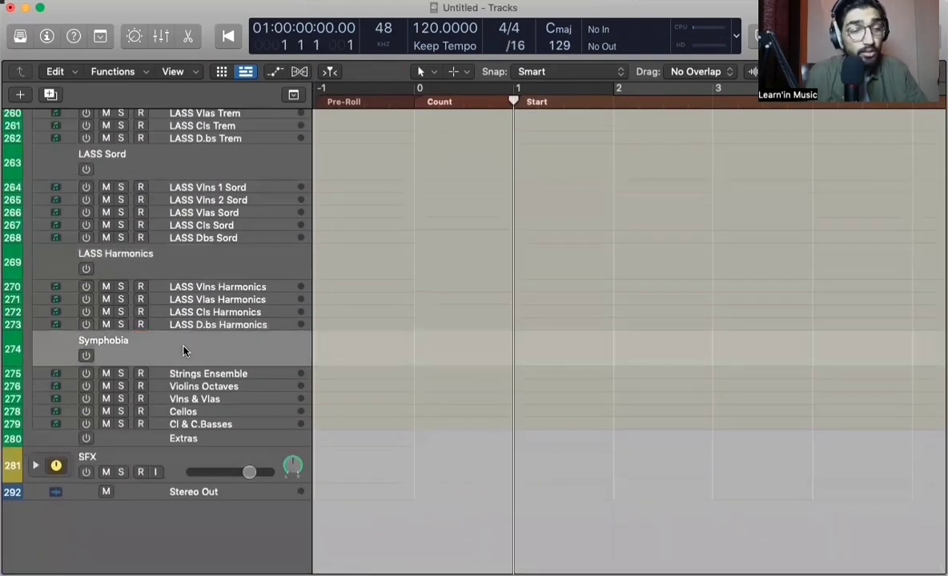
- Step through the Symphobia tracks from Strings Ensemble to Cl & C.Basses, ending on the Extras track
left_click(247, 375)
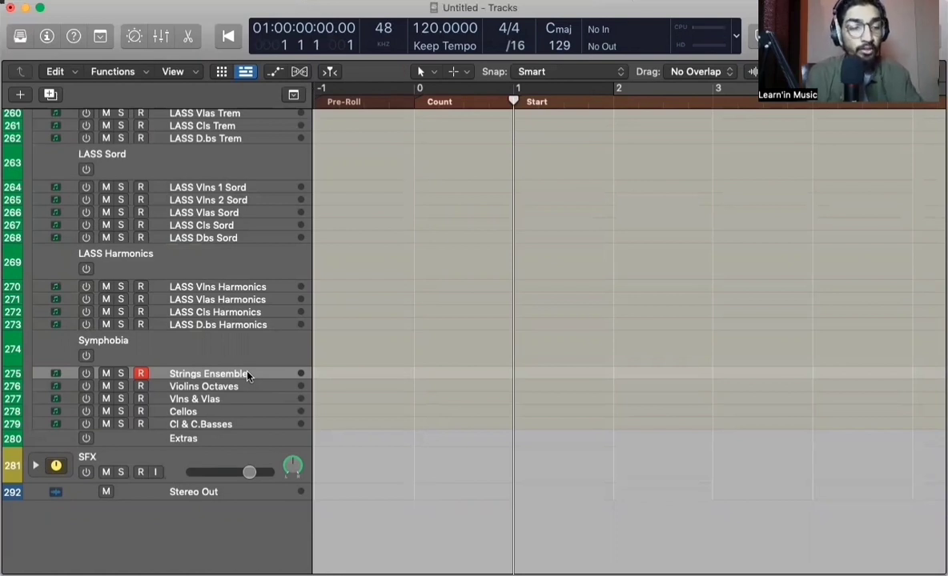
left_click(247, 389)
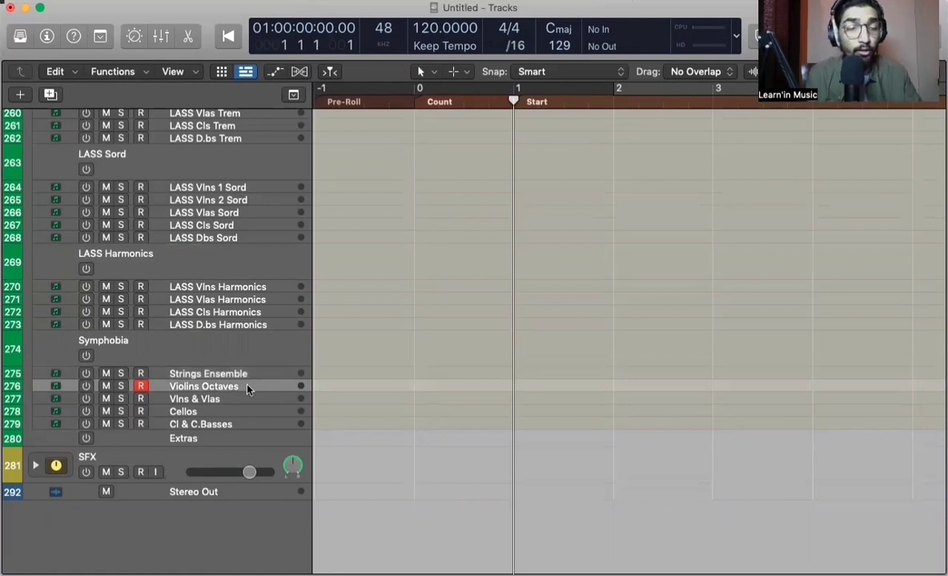
key("Down")
key("Down")
key("Down")
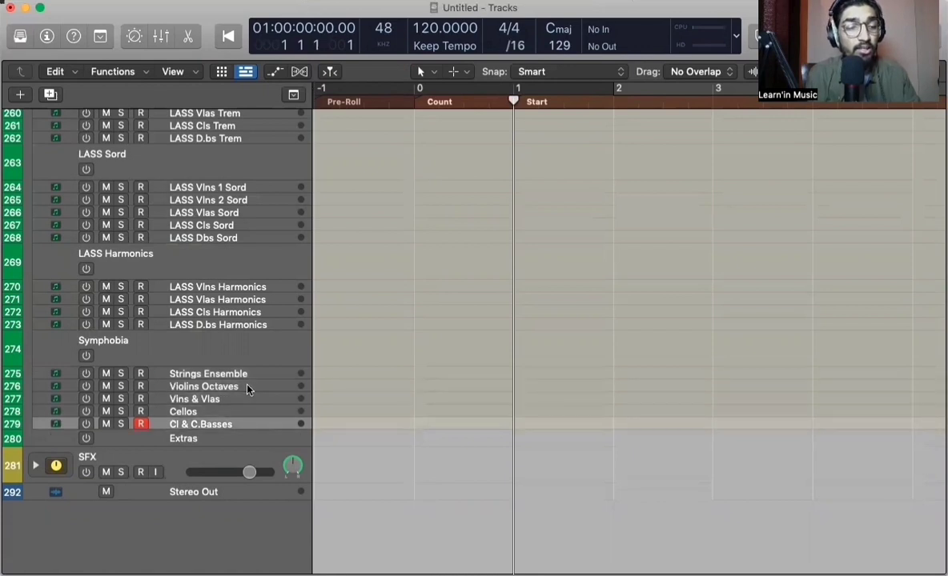
key("Down")
key("Up")
key("Up")
key("Down")
key("Down")
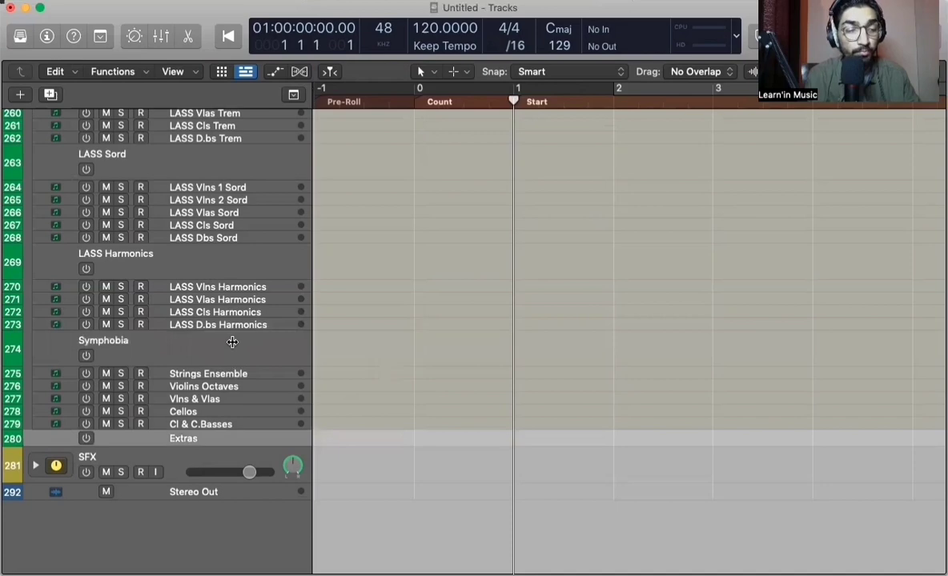
- Collapse the Strings Ensemble stack and select the Extras track below it
left_click(232, 343)
scroll(273, 434, "up", 15)
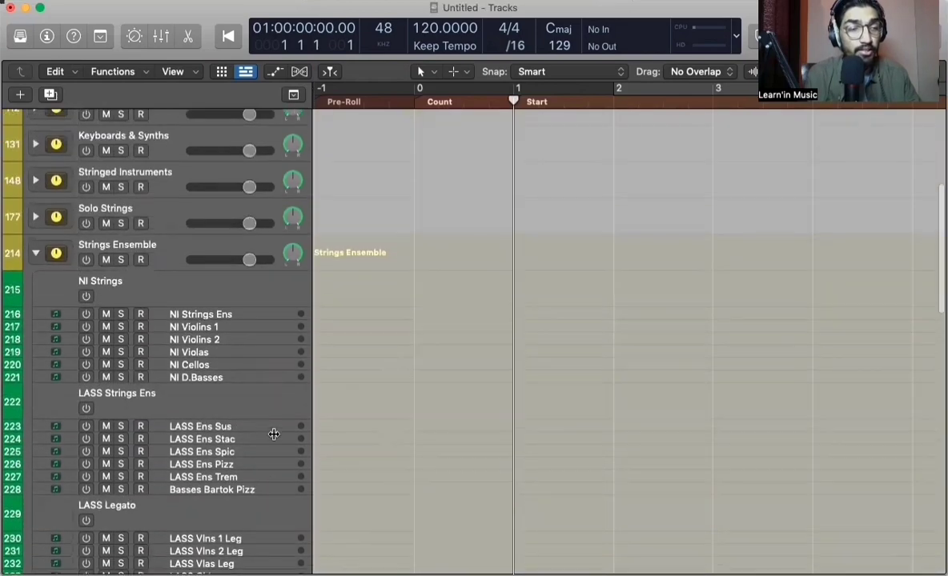
scroll(42, 260, "up", 1)
left_click(37, 266)
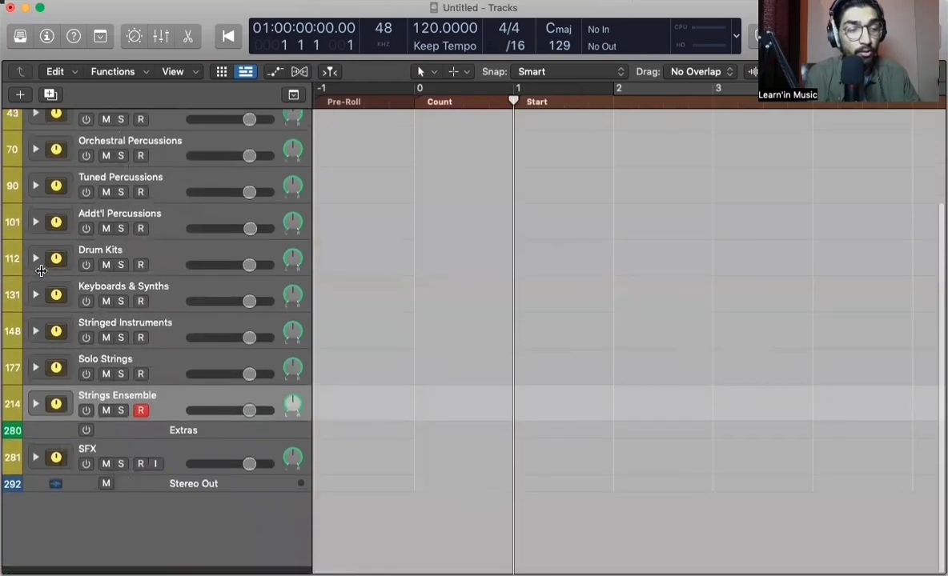
scroll(41, 271, "up", 1)
left_click(168, 438)
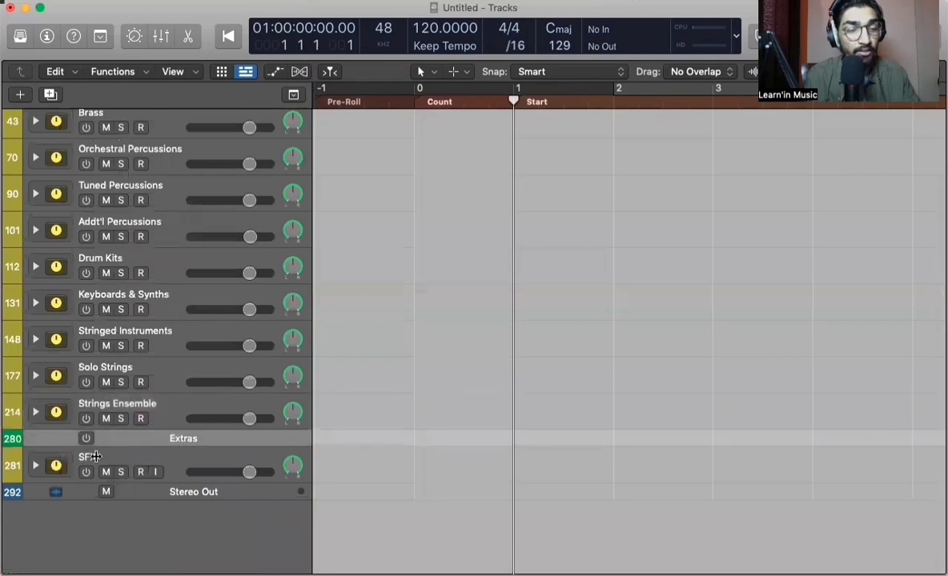
- Expand the SFX stack and review its audio tracks from Audio 1 to Audio 10
left_click(35, 465)
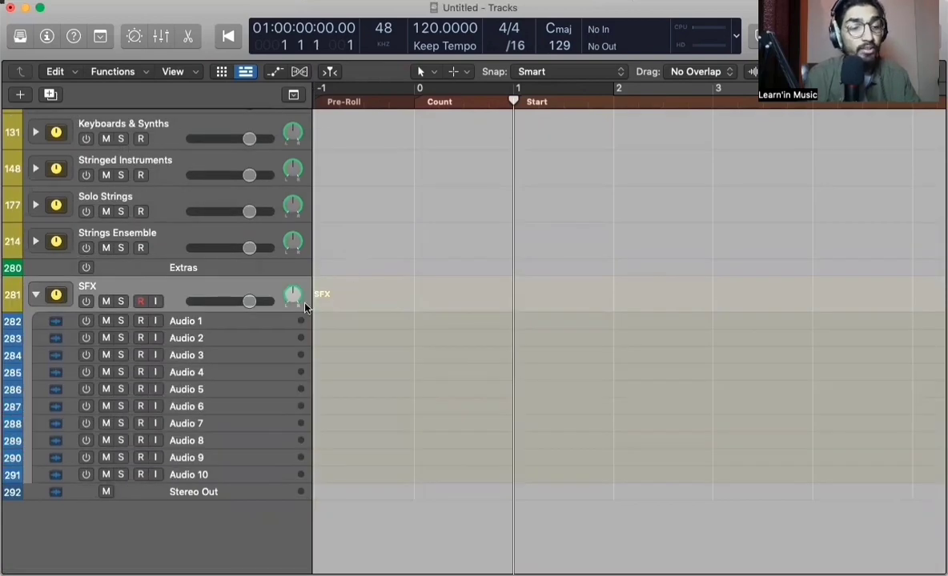
left_click(276, 321)
scroll(437, 297, "up", 10)
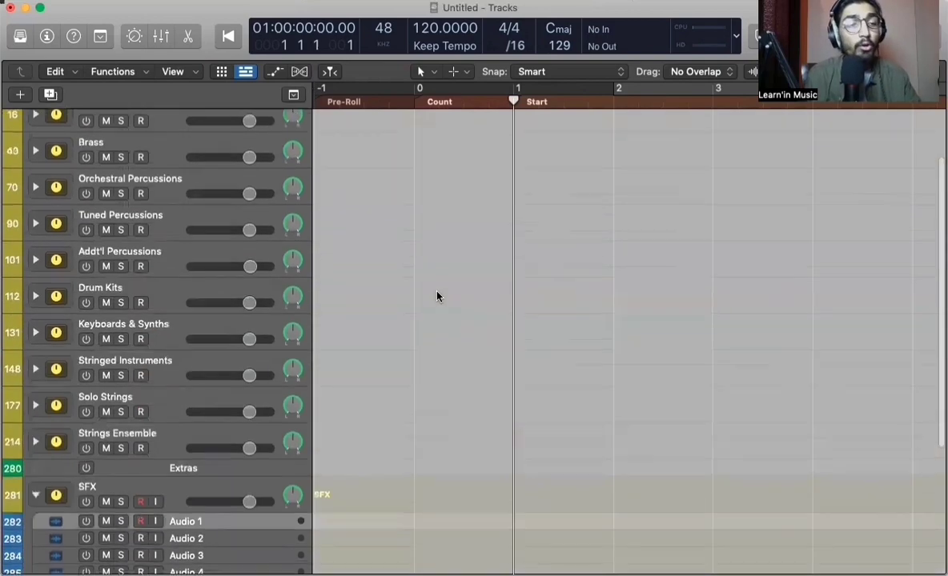
scroll(437, 297, "down", 9)
scroll(437, 297, "down", 1)
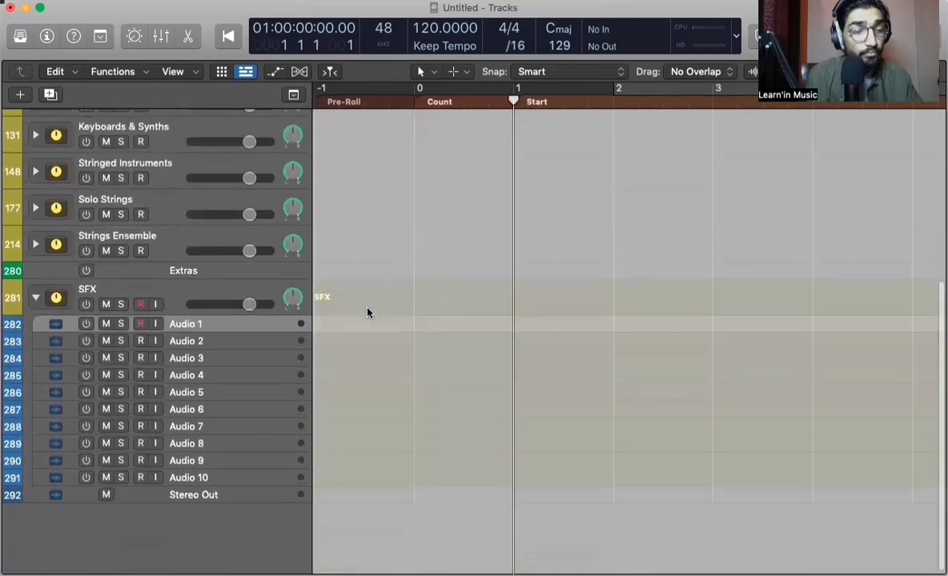
left_click(214, 479, "shift")
left_click(236, 322)
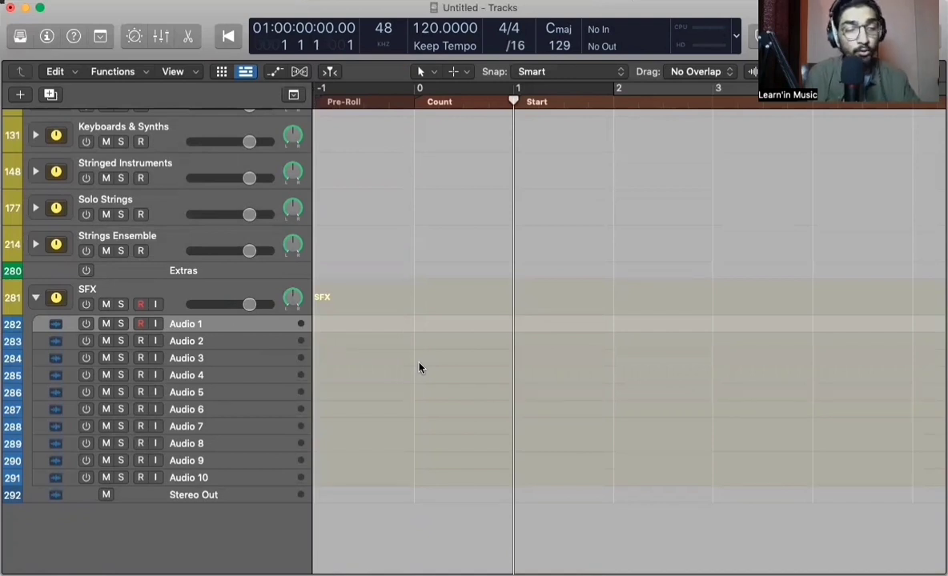
- Collapse the SFX stack and select the Stereo Out track
left_click(186, 290)
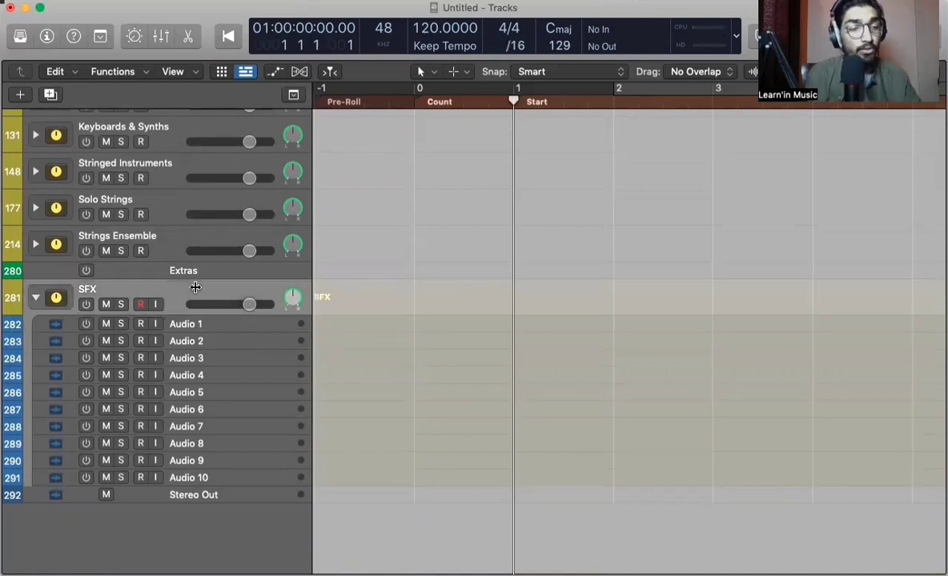
left_click(37, 296)
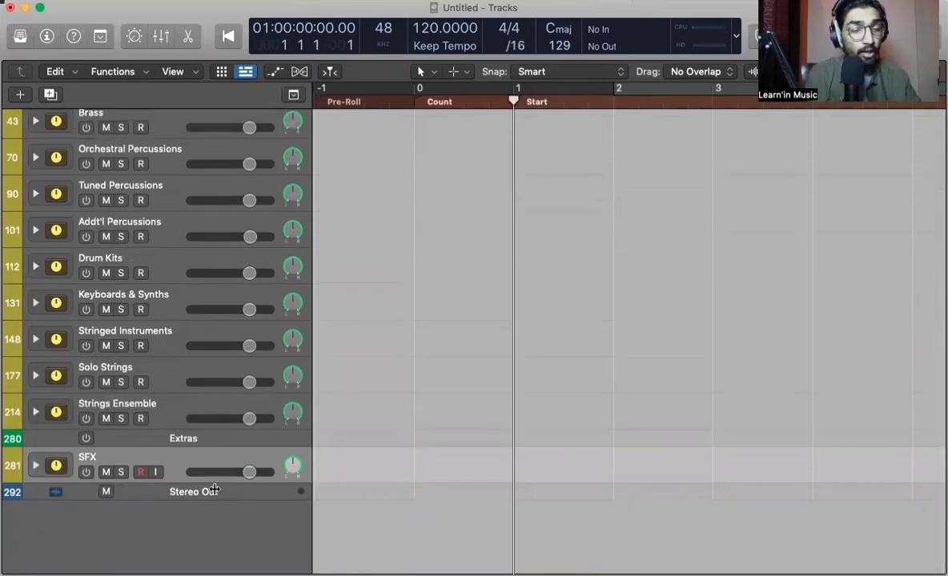
left_click(239, 491)
scroll(377, 460, "down", 2)
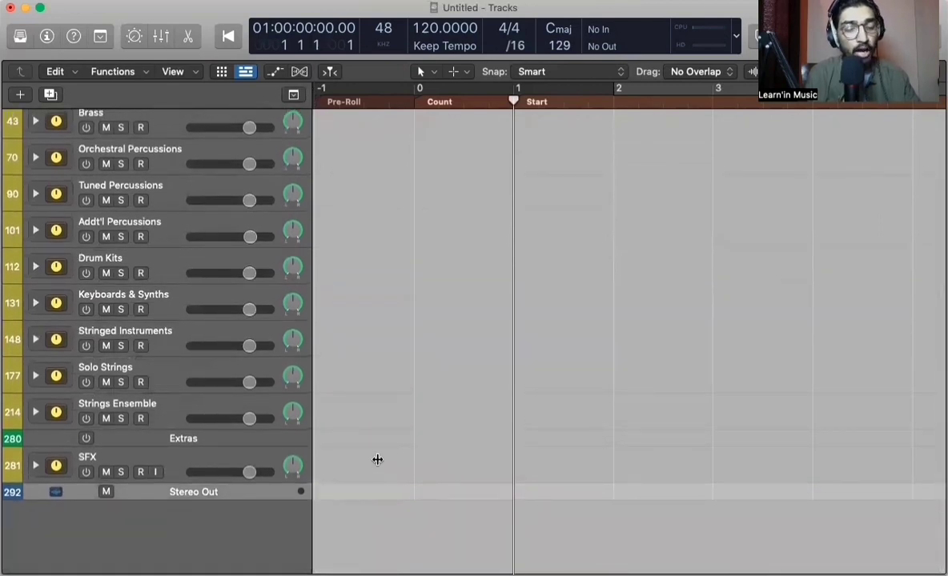
- Show track automation, set the Stereo Out automation parameter to Volume, and hide automation again
key("a")
scroll(377, 460, "down", 2)
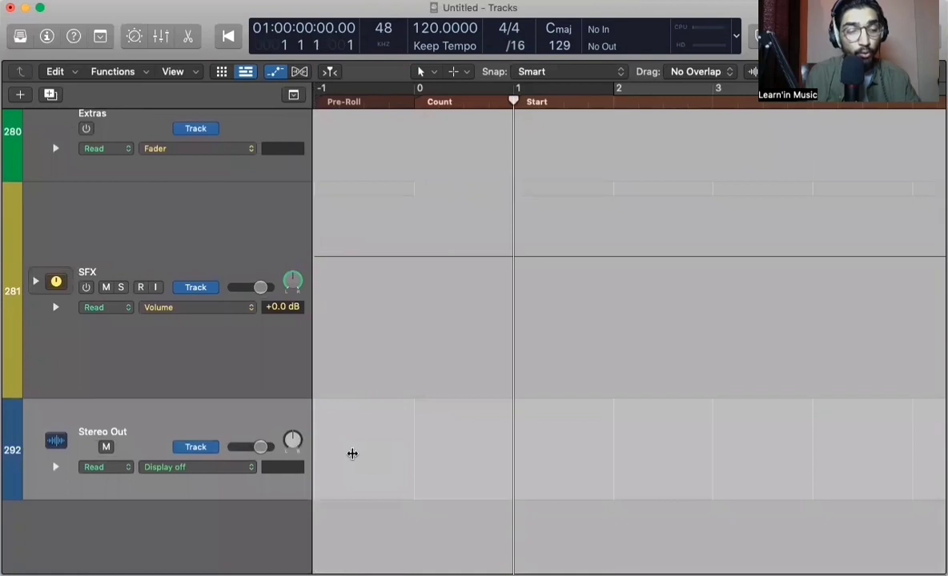
left_click(244, 467)
left_click(267, 517)
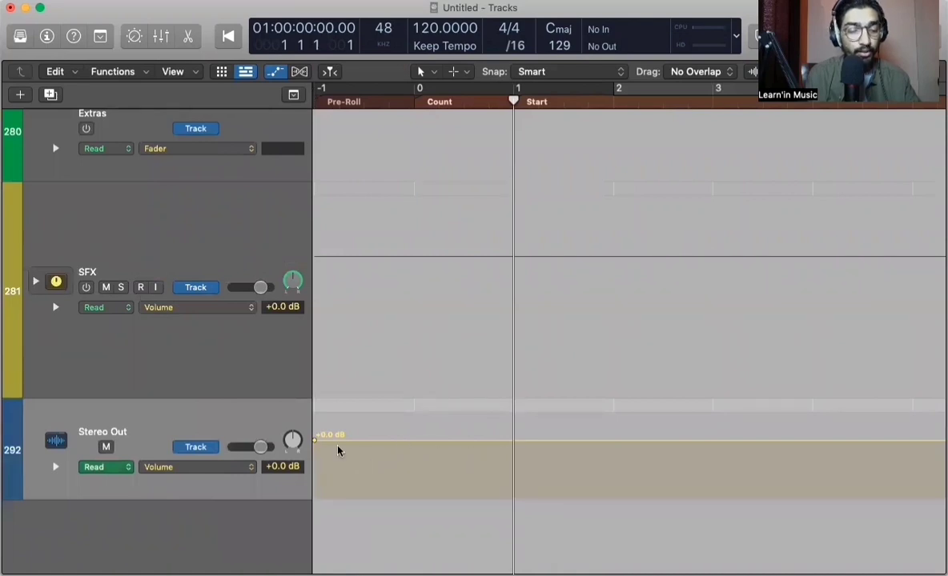
key("a")
- Expand the Choir stack, look at its Choir Legato heading, and create one new audio track
scroll(463, 363, "up", 5)
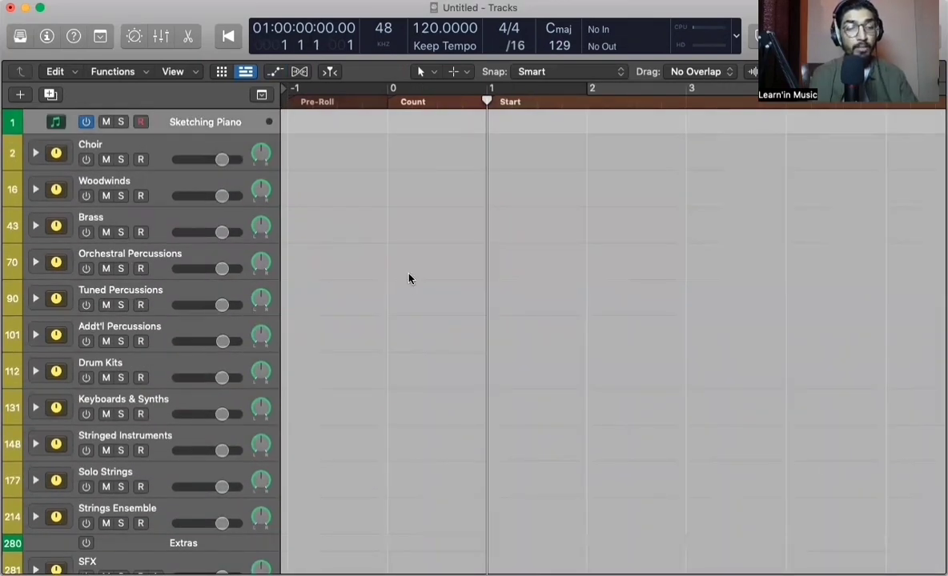
left_click(92, 146)
left_click(35, 154)
left_click(186, 206)
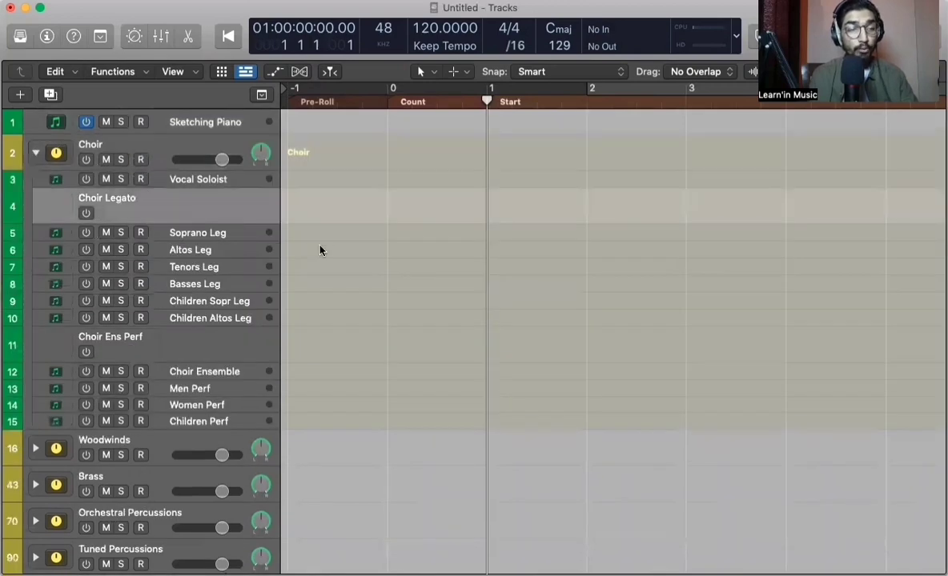
key("alt+super+n")
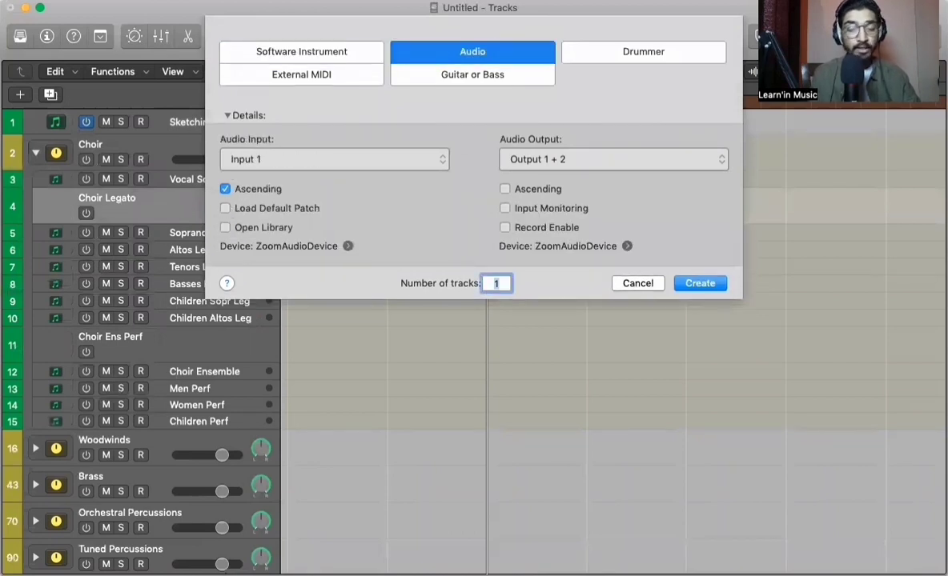
key("Return")
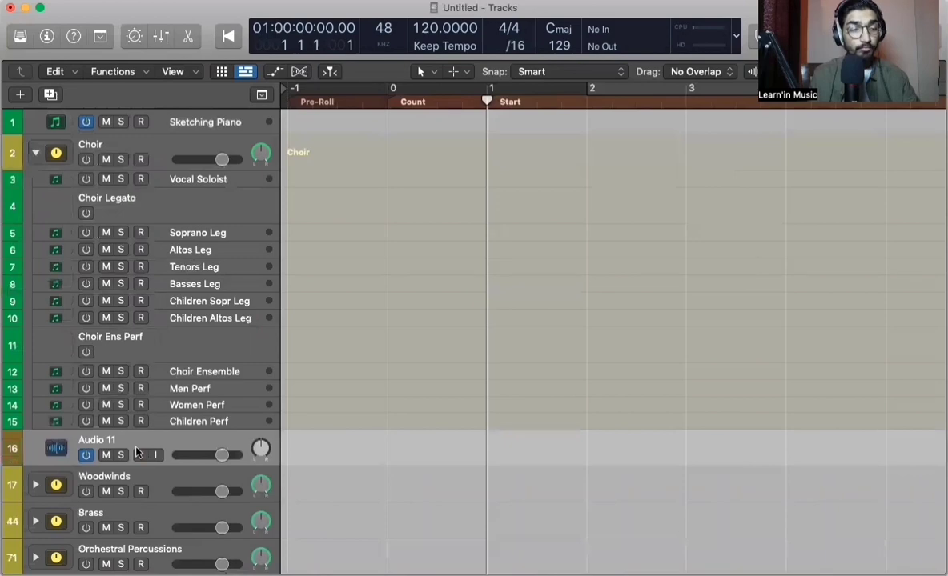
- Reassign the new audio track to No Output and move it into the Choir stack between Tenors Leg and Basses Leg
key("i")
right_click(298, 448)
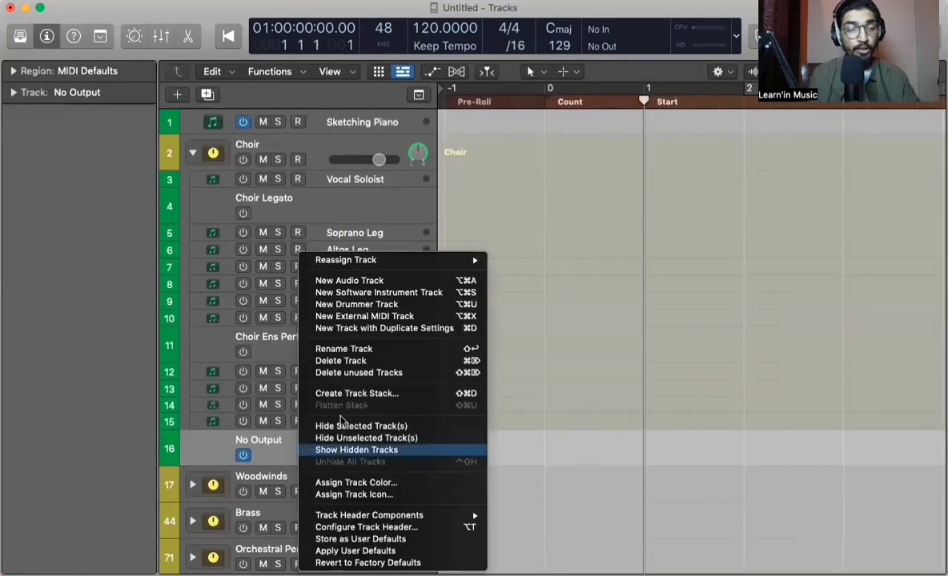
mouse_move(436, 260)
mouse_move(551, 273)
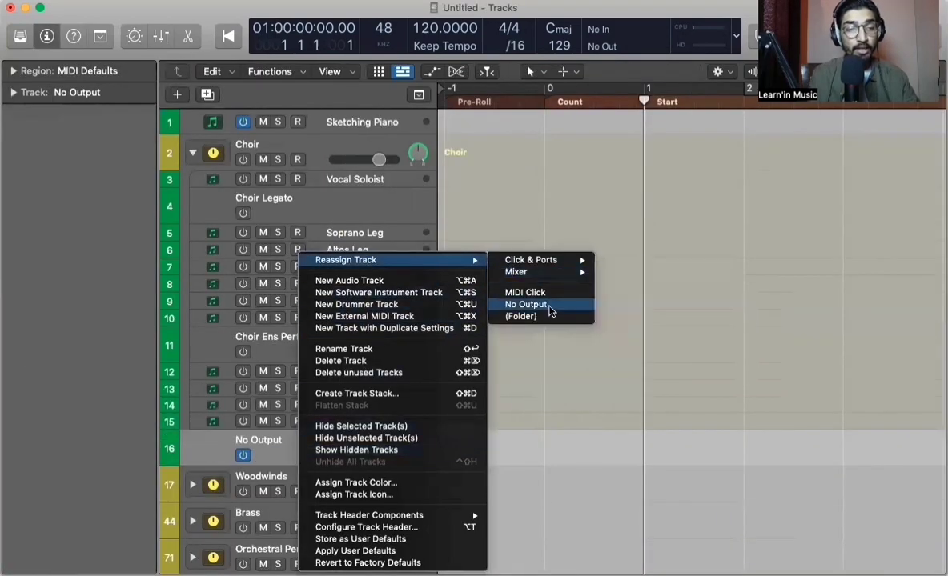
left_click(550, 310)
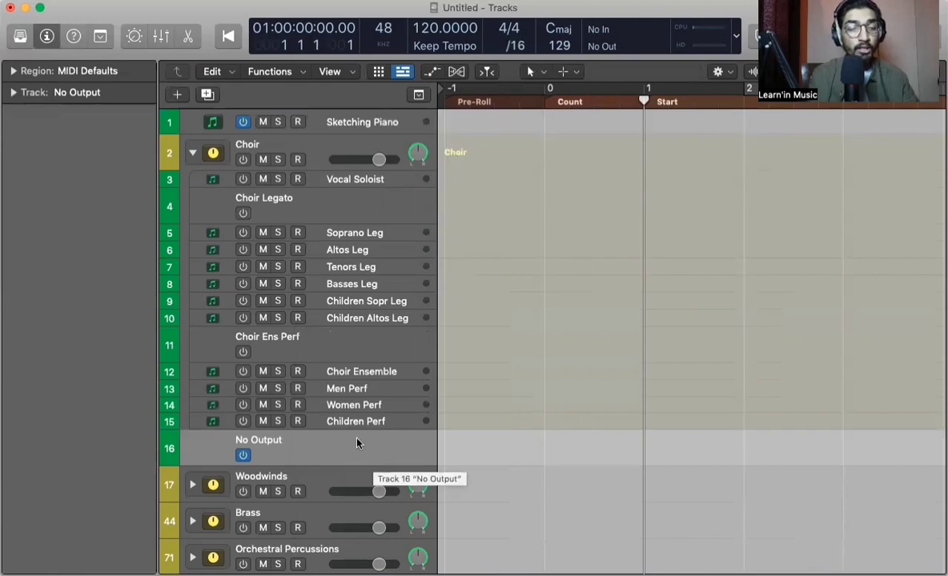
left_click_drag(357, 440, 347, 277)
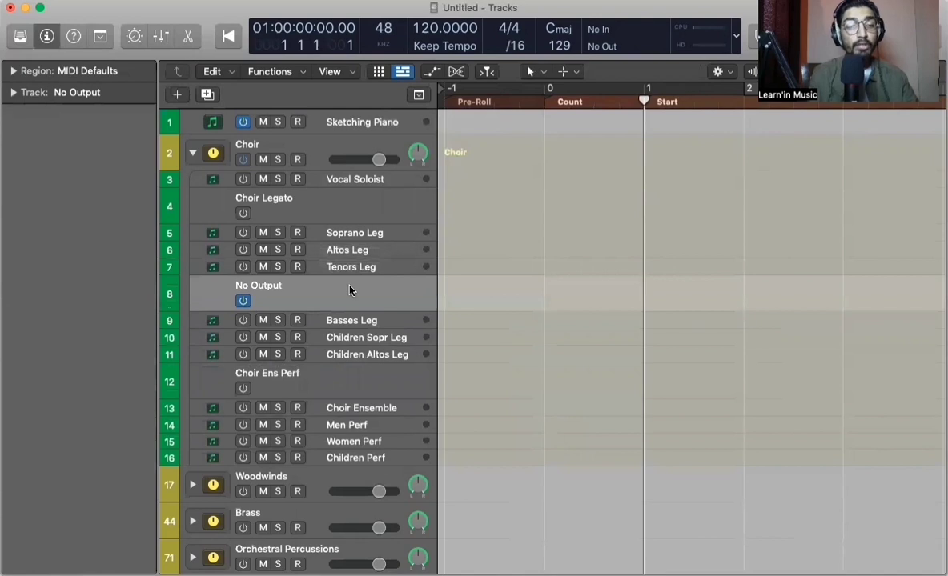
- Delete the No Output track between Tenors Leg and Basses Leg in the Choir stack
key("super+BackSpace")
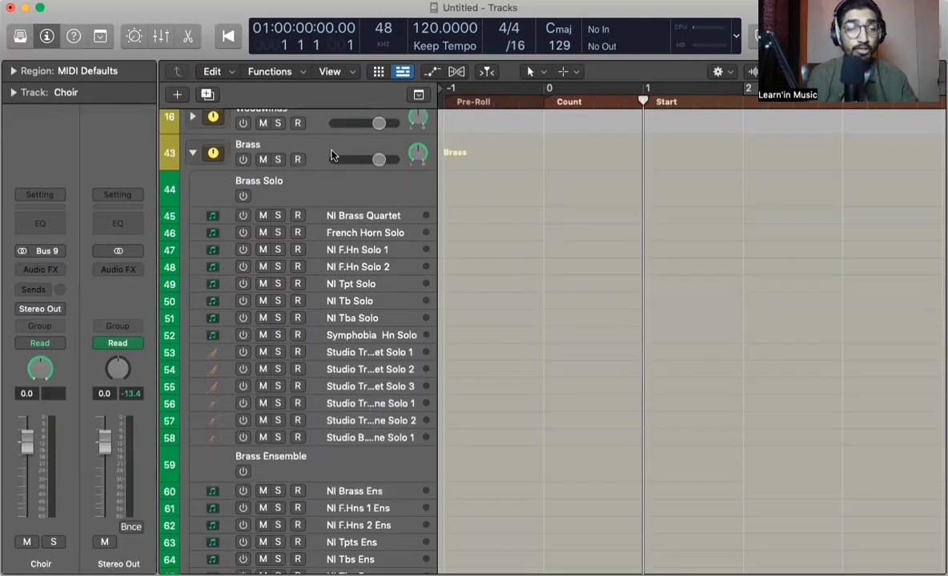
- Look through the Brass stack's Brass Solo and Brass Ensemble heading tracks, and collapse the stack
left_click(305, 140)
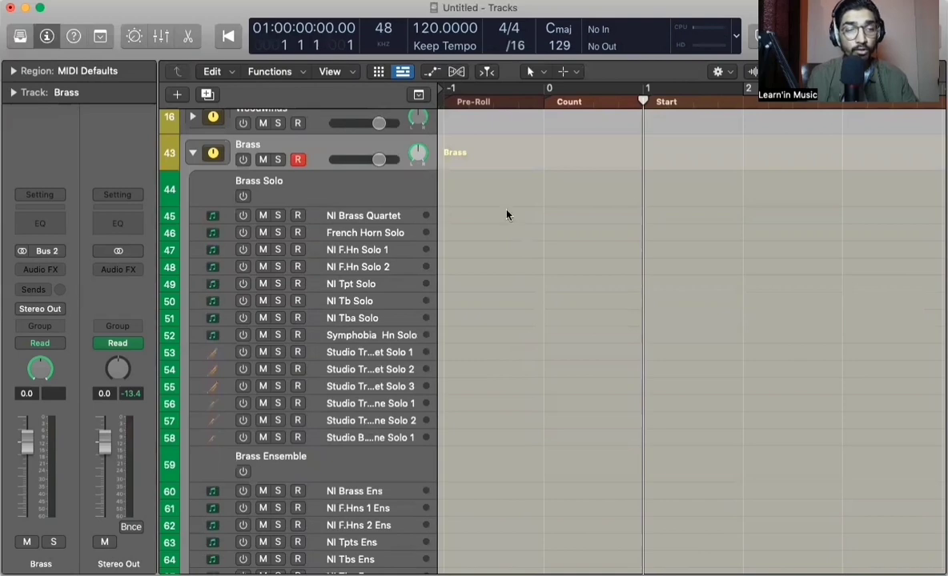
left_click(402, 185)
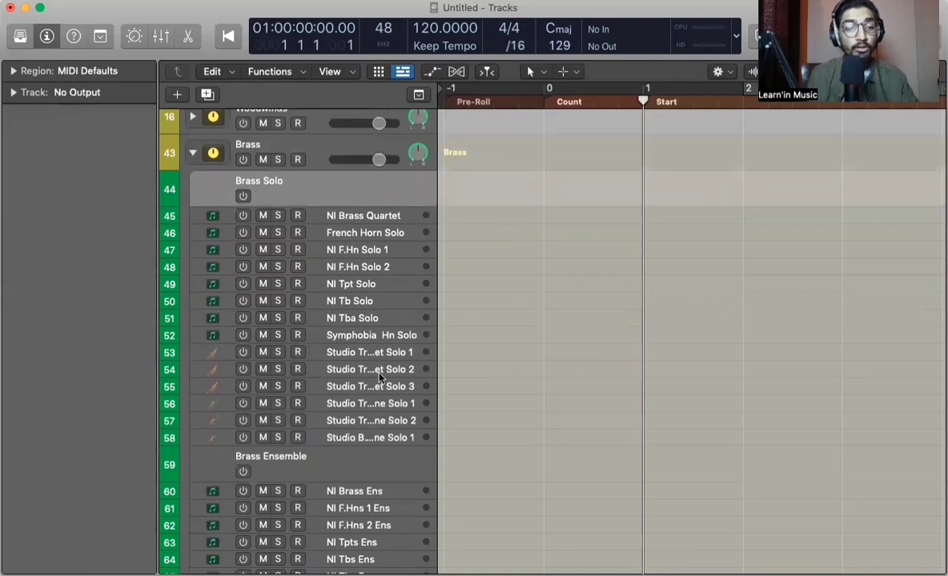
scroll(370, 413, "down", 10)
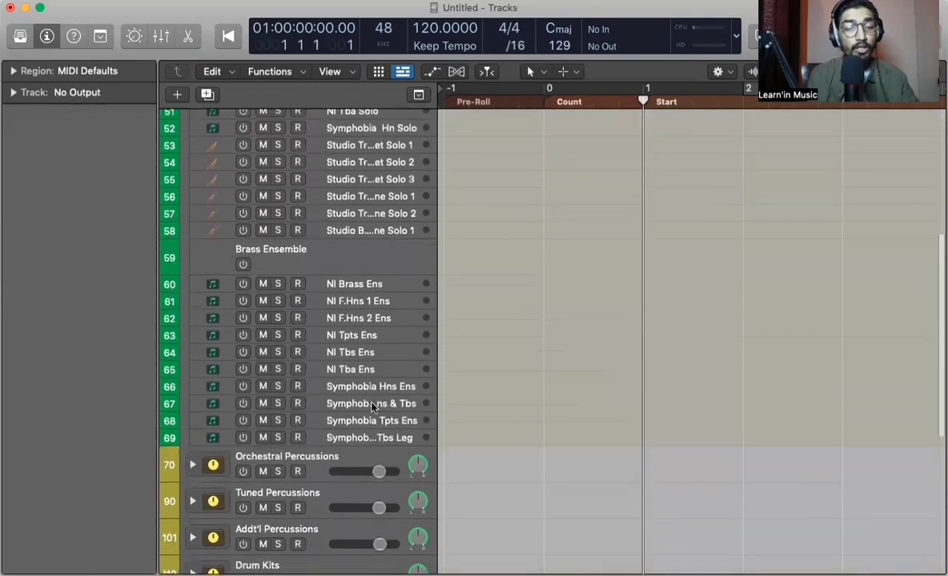
scroll(273, 291, "up", 10)
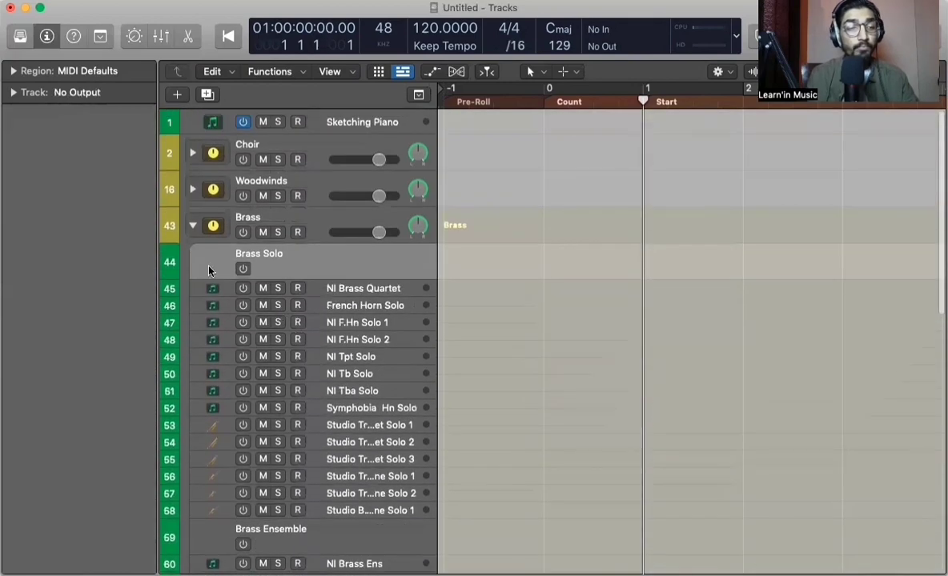
left_click(190, 226)
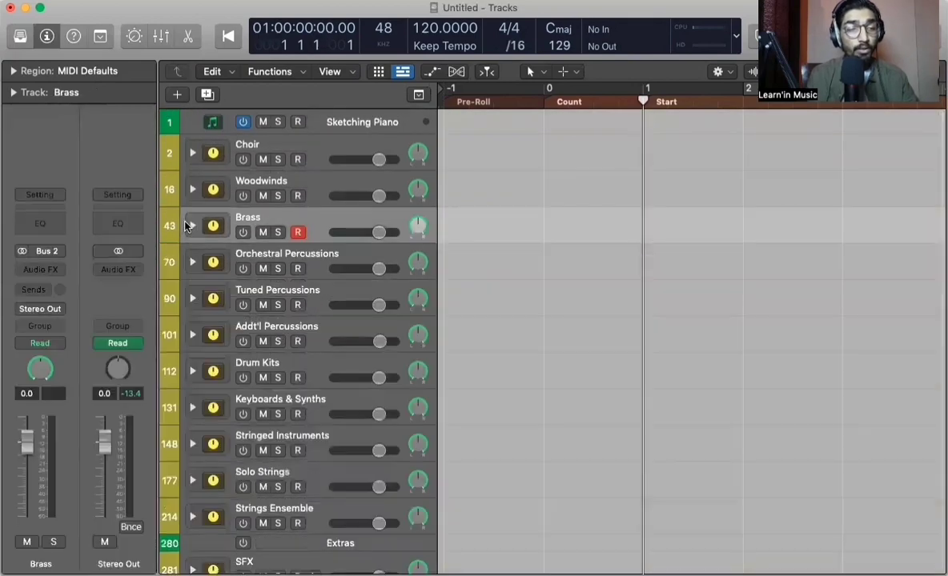
- Show the Mixer in place of the Inspector and examine the four reverb strips, Plate VERB through Non-Linear VERB, selected together
left_click(47, 36)
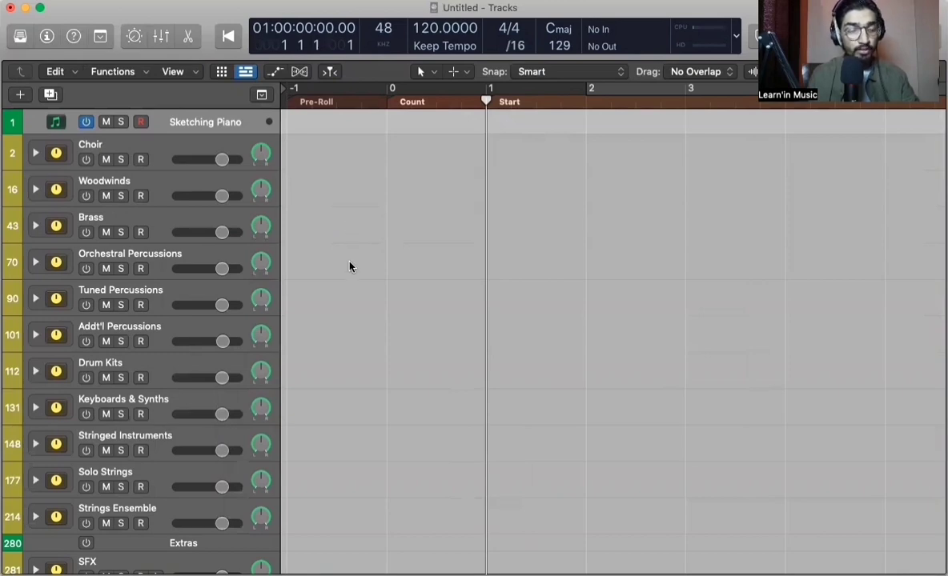
key("x")
scroll(461, 510, "right", 2)
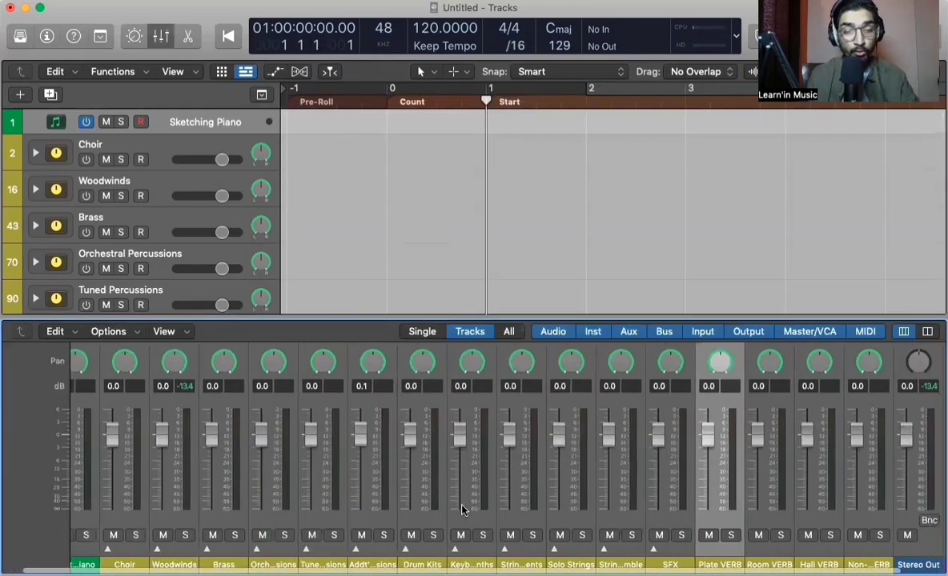
scroll(783, 524, "right", 2)
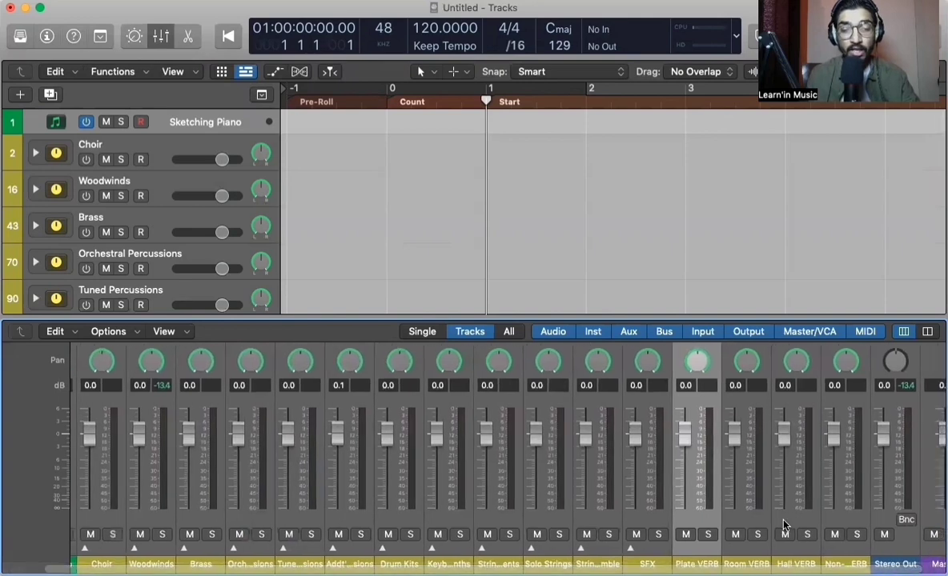
left_click(854, 549, "shift")
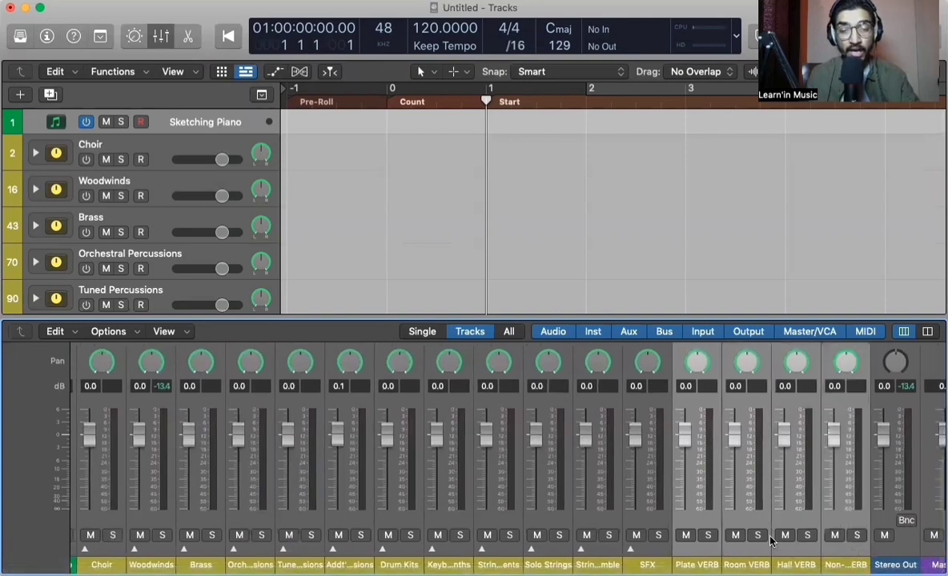
scroll(781, 439, "up", 5)
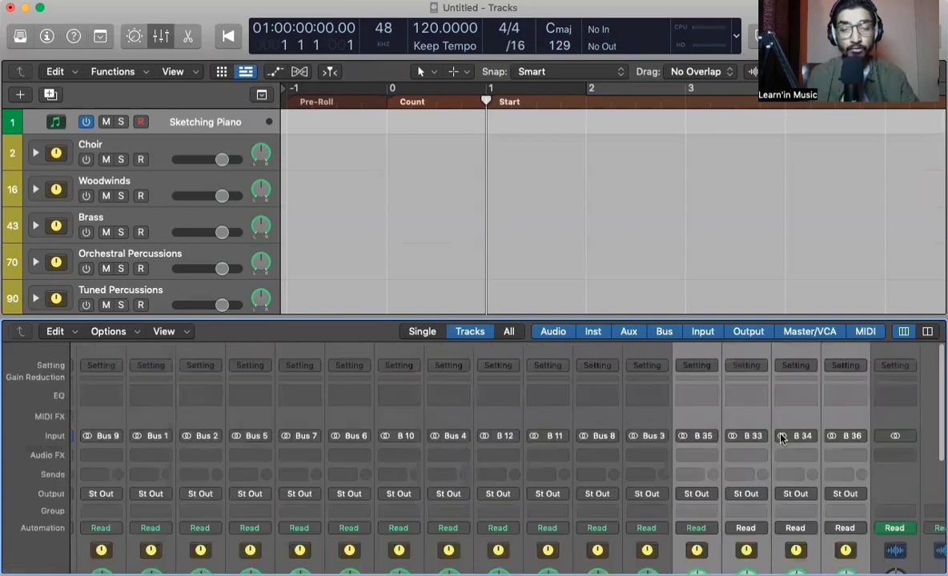
scroll(781, 438, "down", 5)
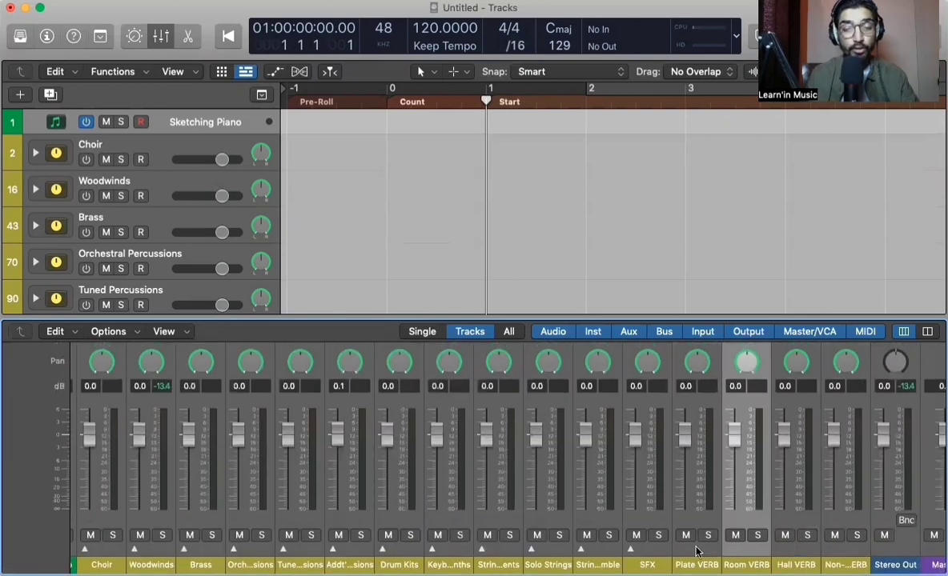
- Select the Plate, Room, Hall and Non-Linear VERB strips one by one and as a group, ending on Plate VERB
left_click(696, 551)
left_click(730, 552)
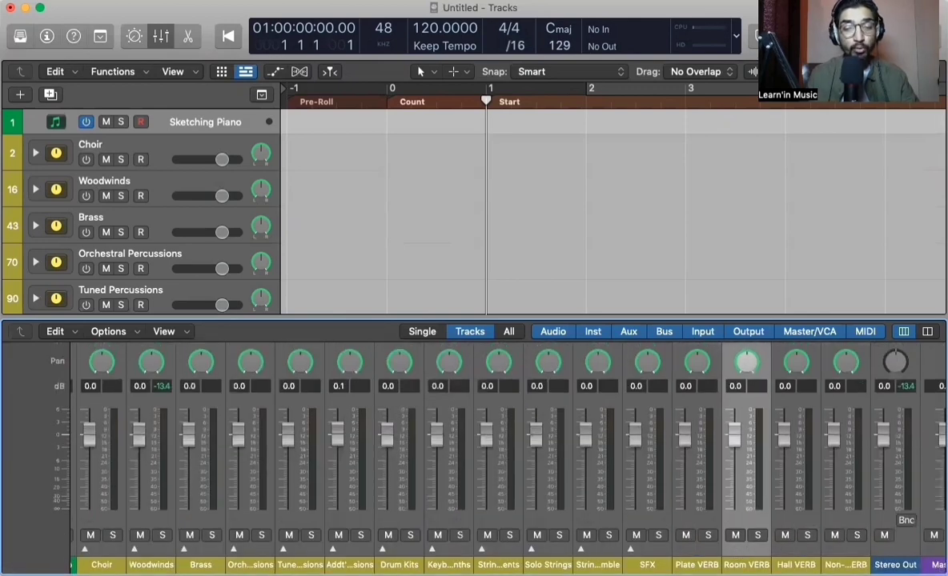
left_click(807, 554)
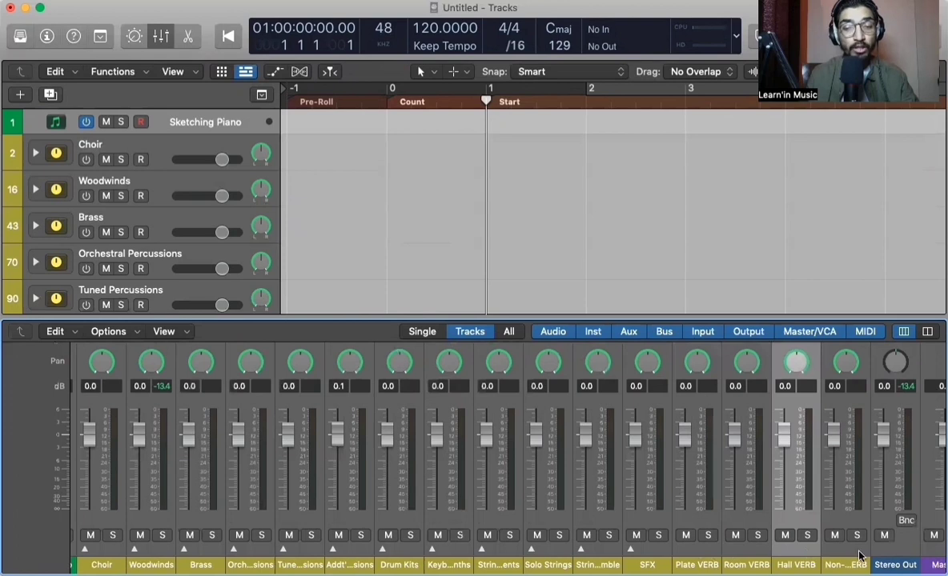
left_click(845, 554)
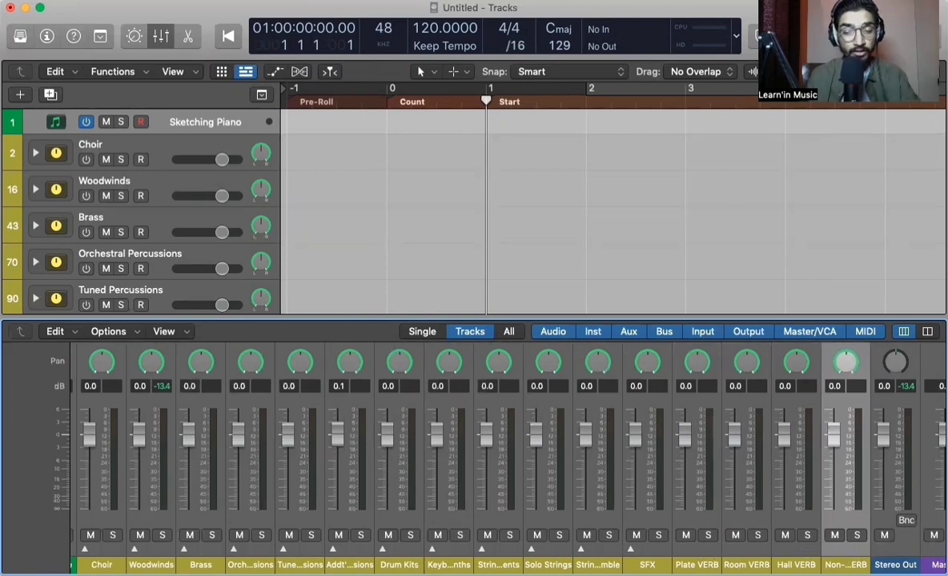
left_click(698, 551)
left_click(833, 554, "shift")
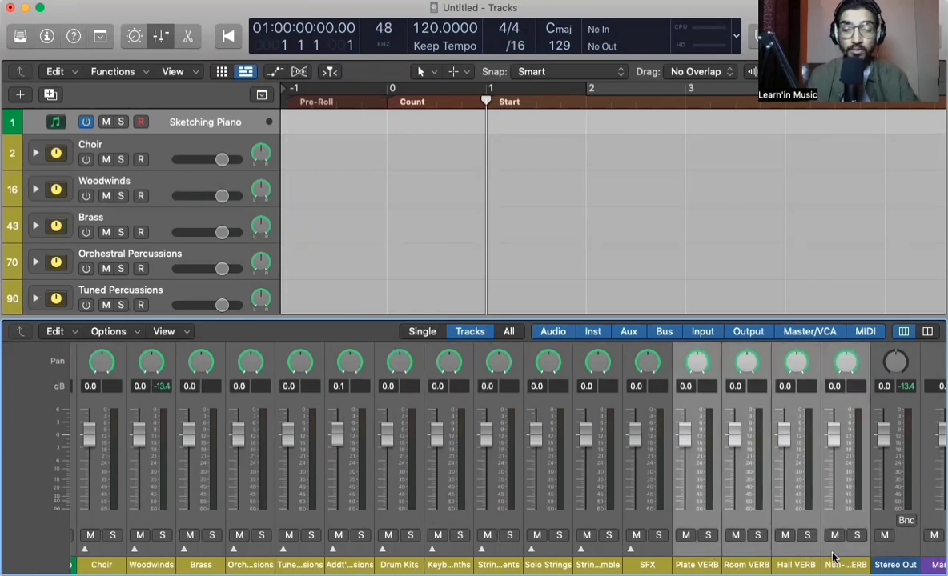
left_click(701, 553)
- Add a send from the Woodwinds strip to Bus 33 (Room VERB) and raise its level to about -9 dB
scroll(701, 528, "left", 1)
scroll(701, 528, "left", 2)
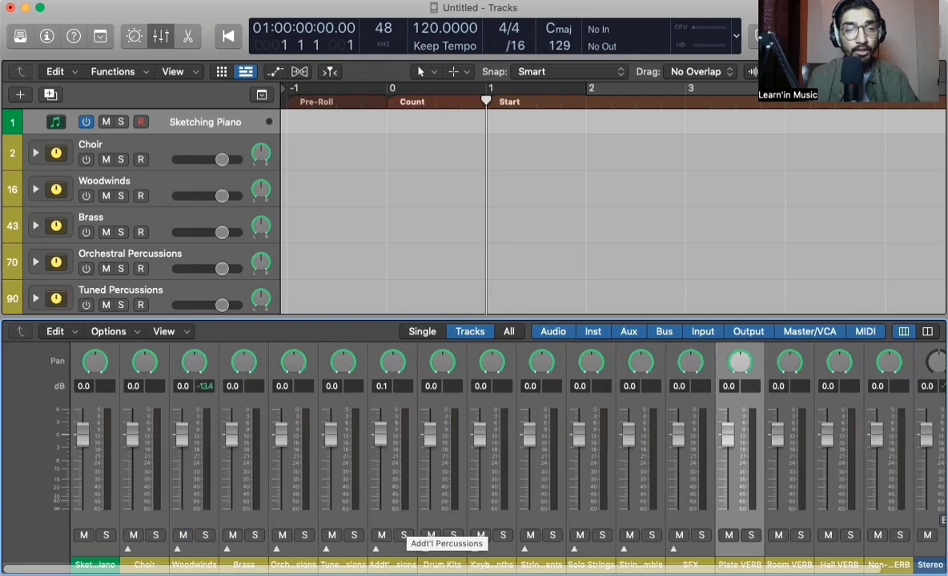
scroll(487, 509, "right", 3)
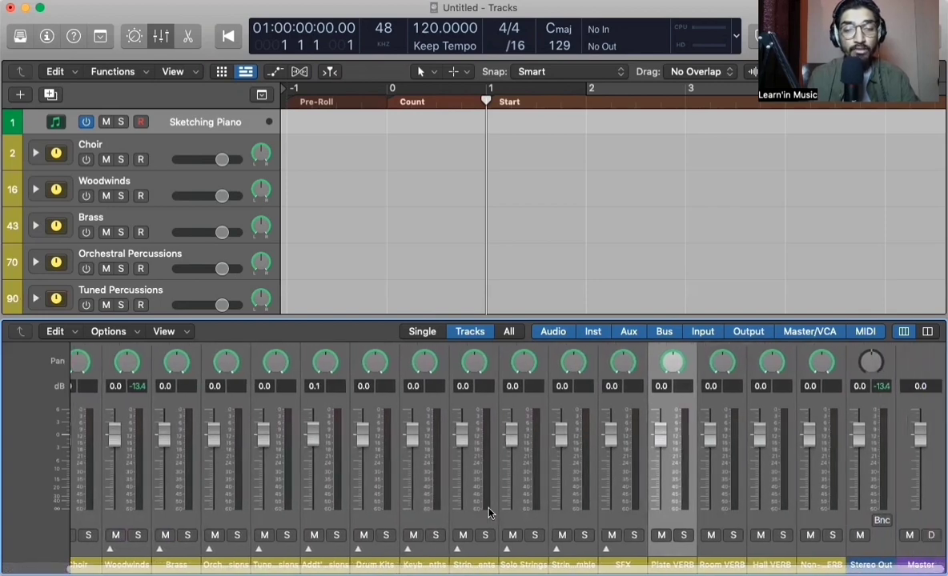
scroll(559, 505, "up", 5)
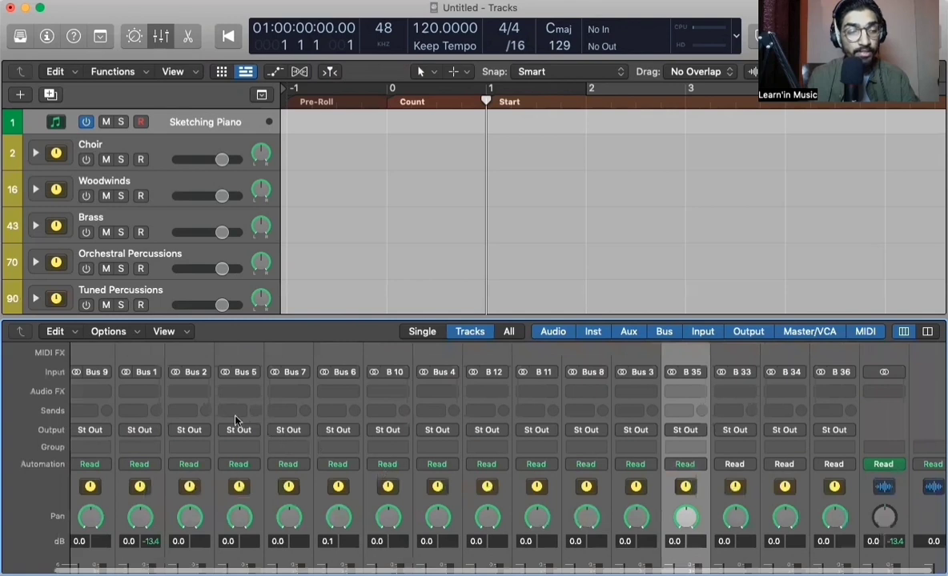
left_click(137, 411)
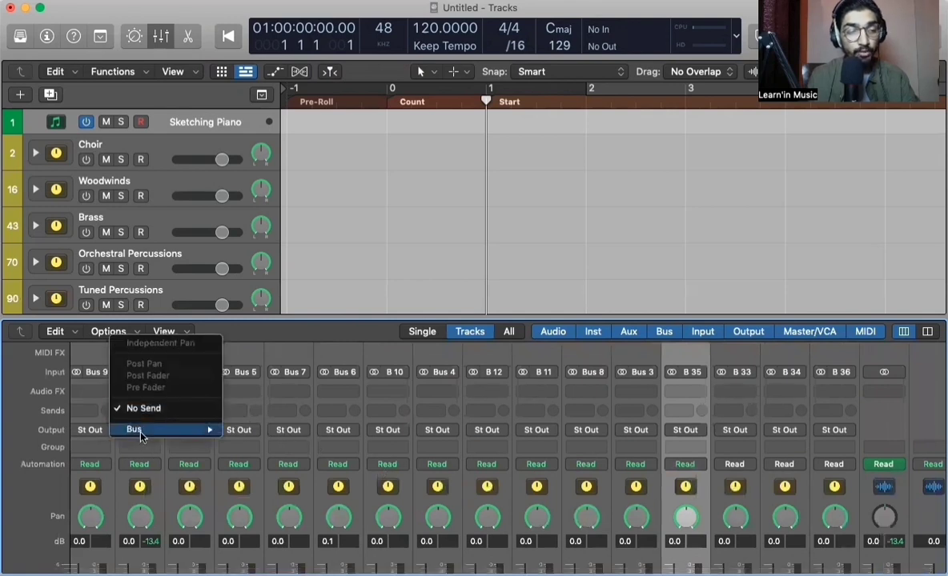
mouse_move(133, 428)
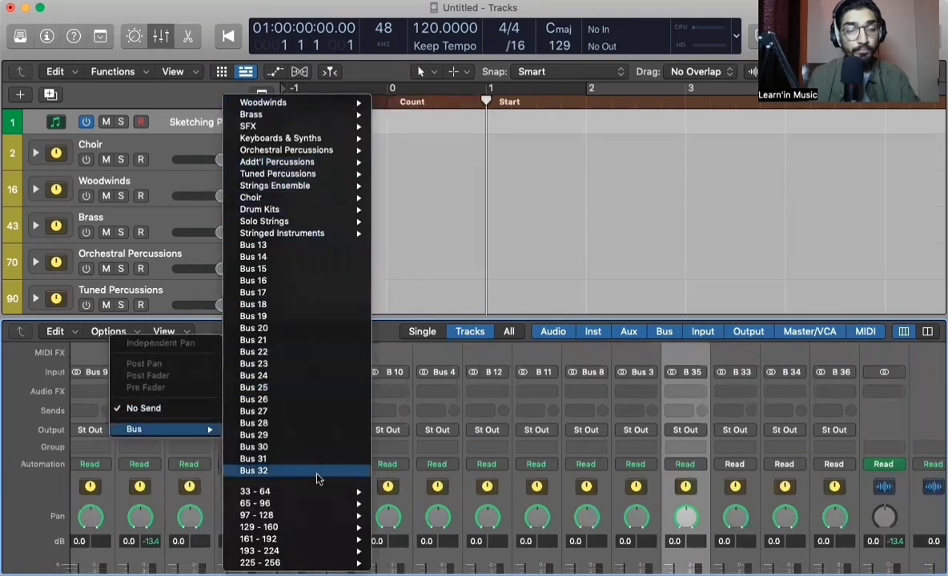
mouse_move(316, 494)
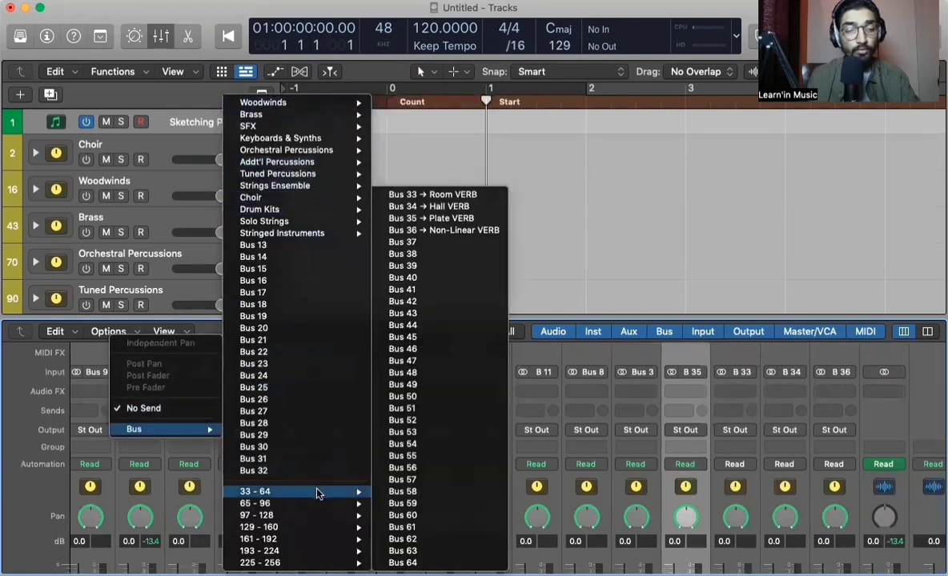
left_click(458, 195)
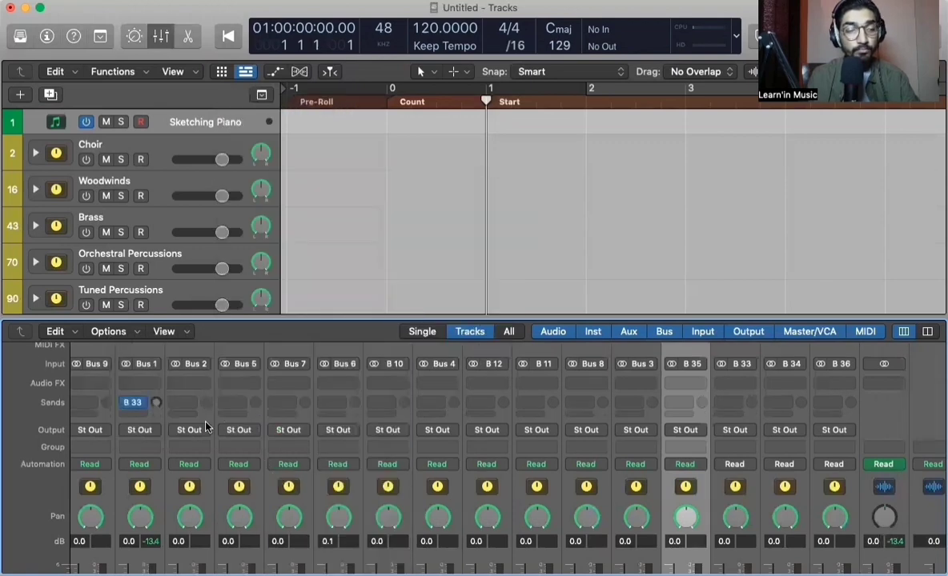
left_click_drag(156, 408, 156, 424)
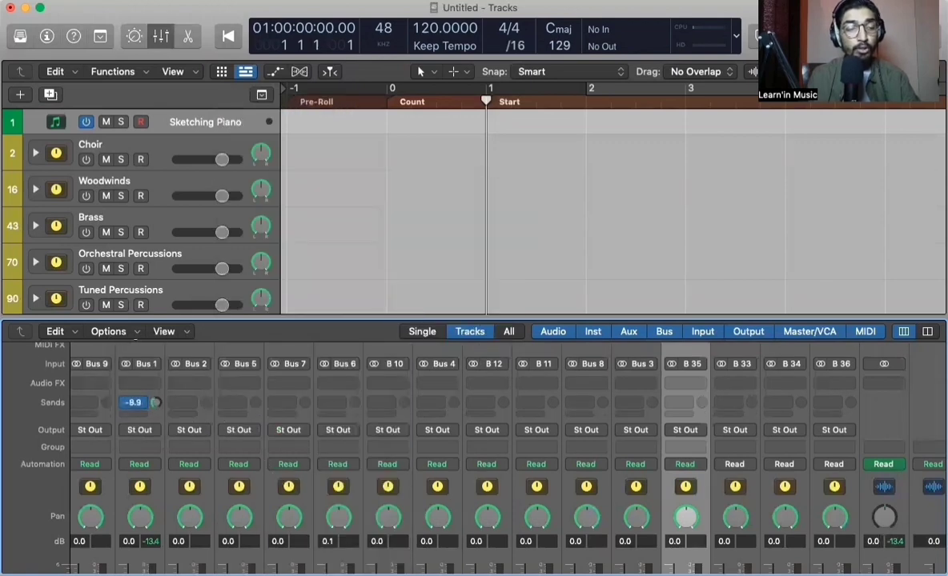
- Remove the Room VERB send from the Woodwinds strip by setting it to No Send
left_click(128, 402)
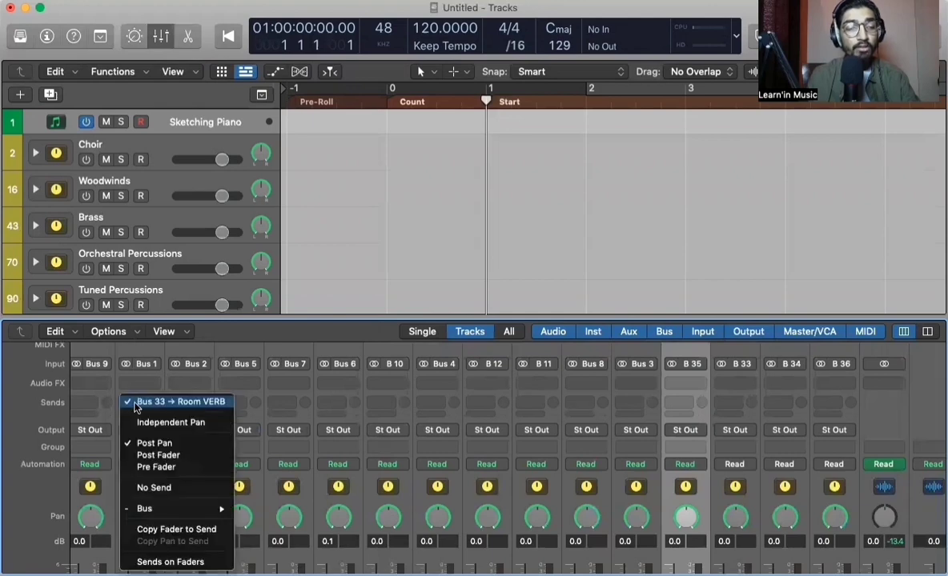
left_click(185, 488)
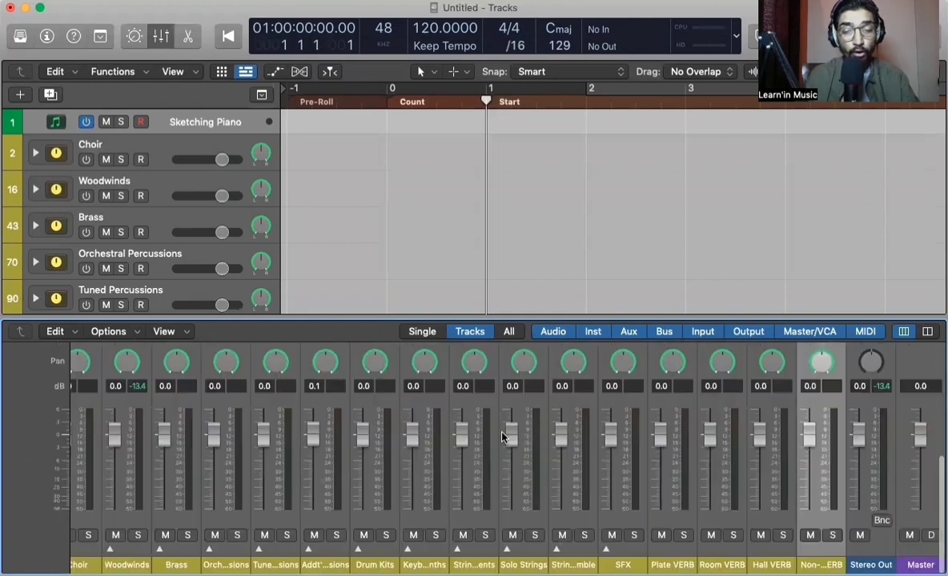
- Look over the channel strips' inputs, sends, outputs and faders, and close the Mixer
scroll(646, 456, "up", 10)
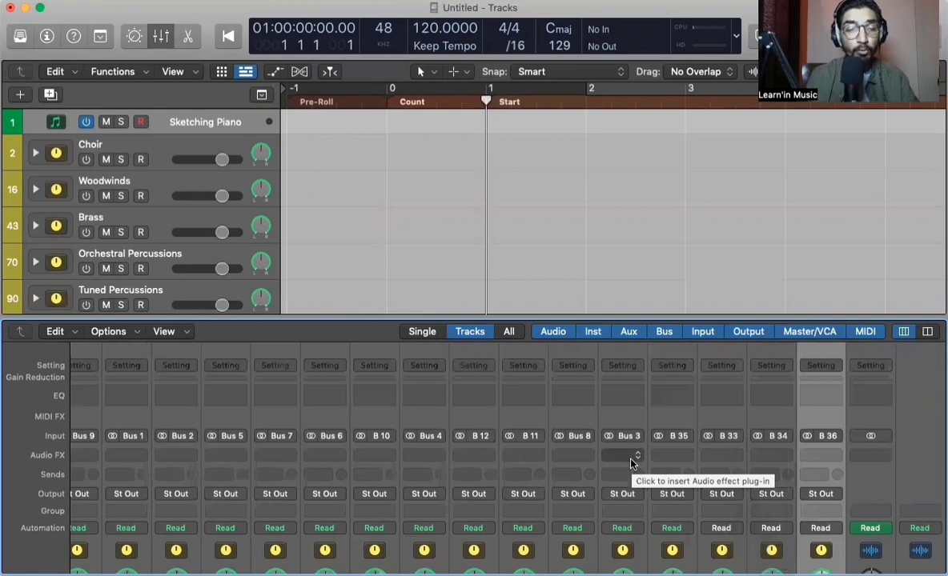
scroll(631, 460, "down", 10)
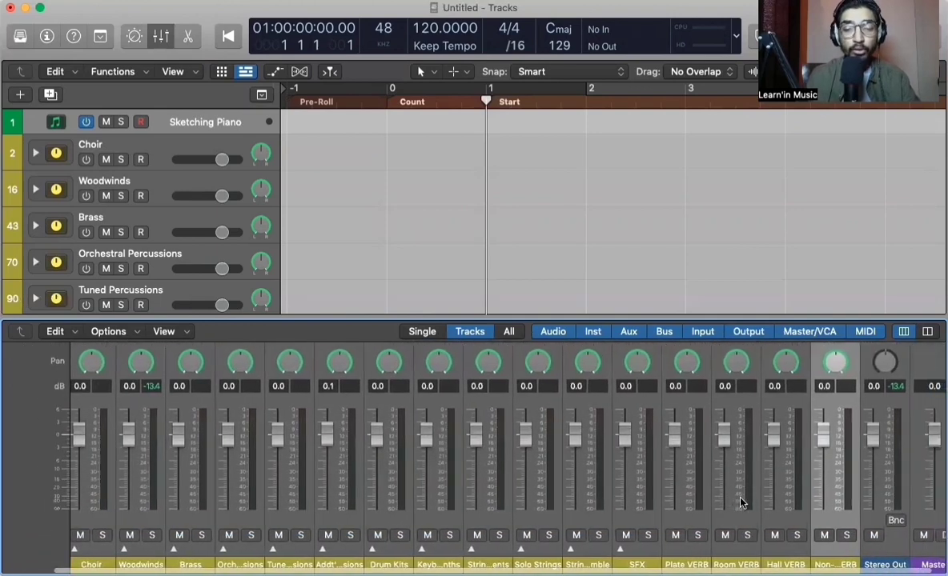
scroll(740, 502, "up", 10)
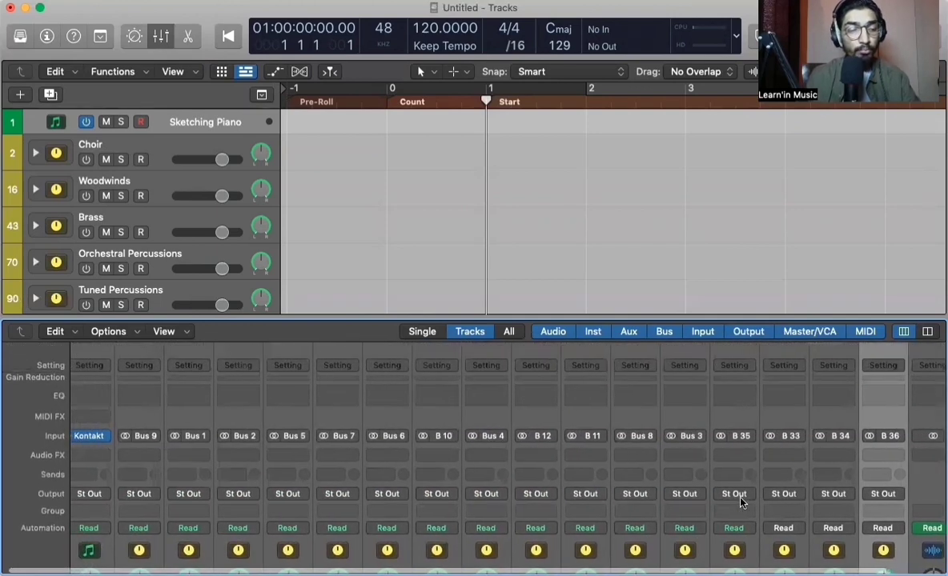
scroll(493, 478, "down", 5)
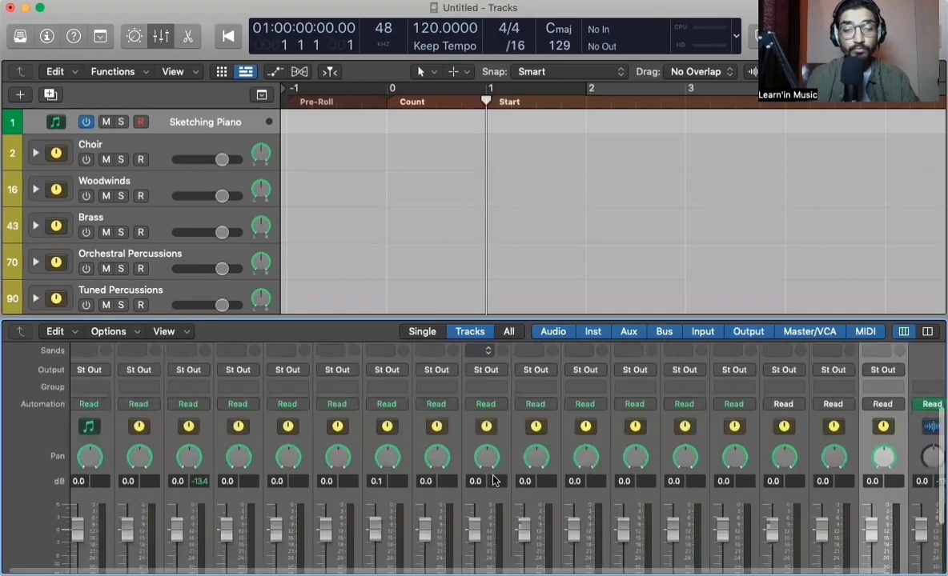
scroll(493, 478, "down", 3)
key("x")
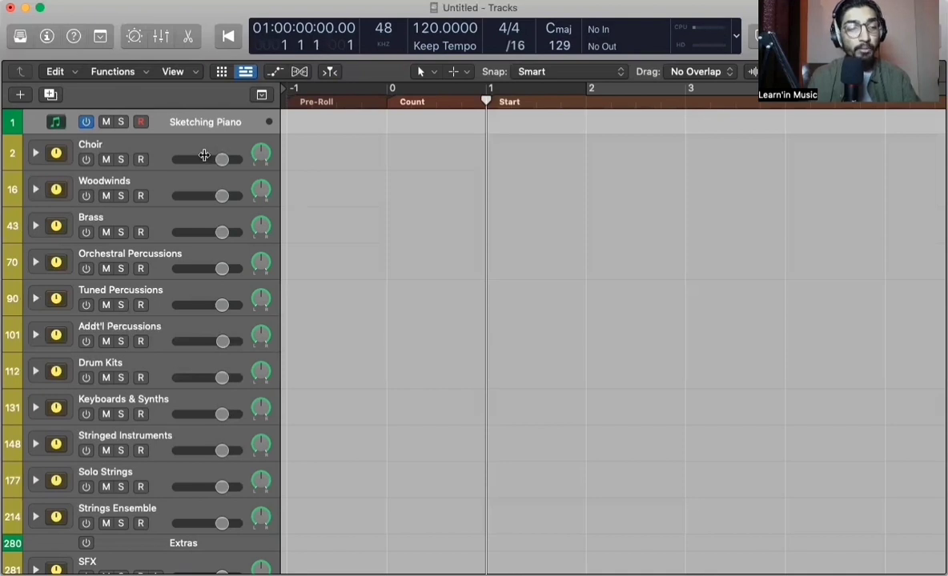
- Expand the Keyboards & Synths stack and look through the tracks under its Keyboards and Synths headings
scroll(204, 155, "down", 3)
scroll(204, 155, "up", 3)
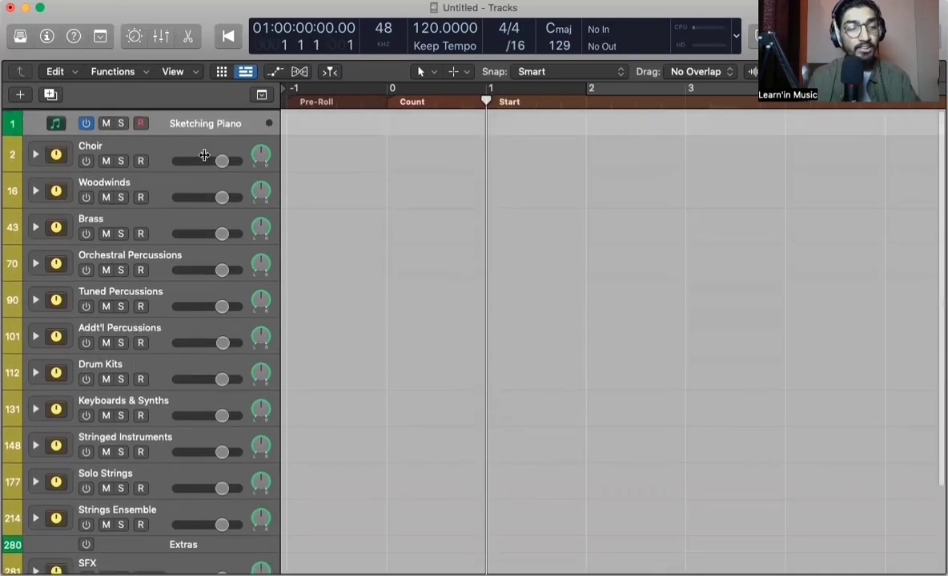
scroll(375, 183, "down", 3)
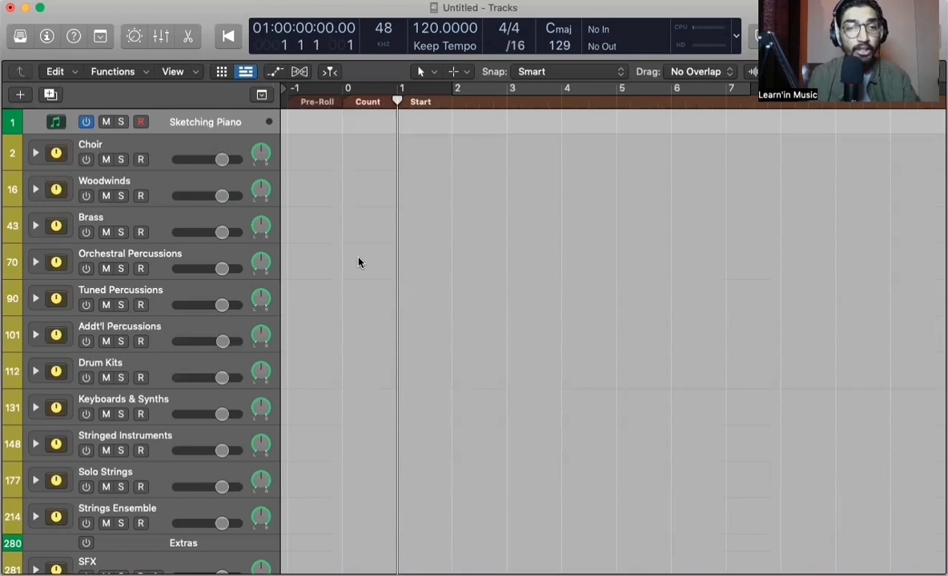
scroll(358, 262, "down", 5)
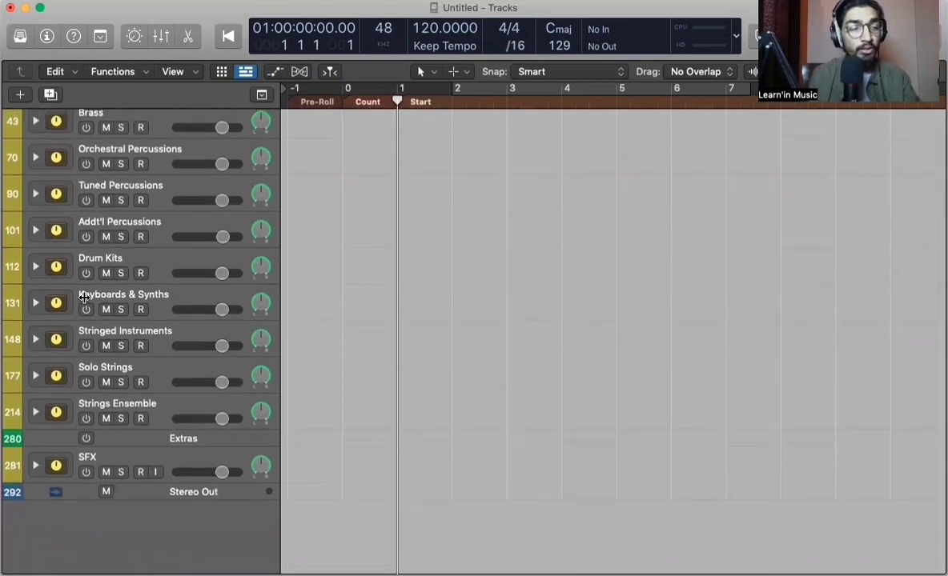
left_click(35, 305)
scroll(35, 304, "down", 3)
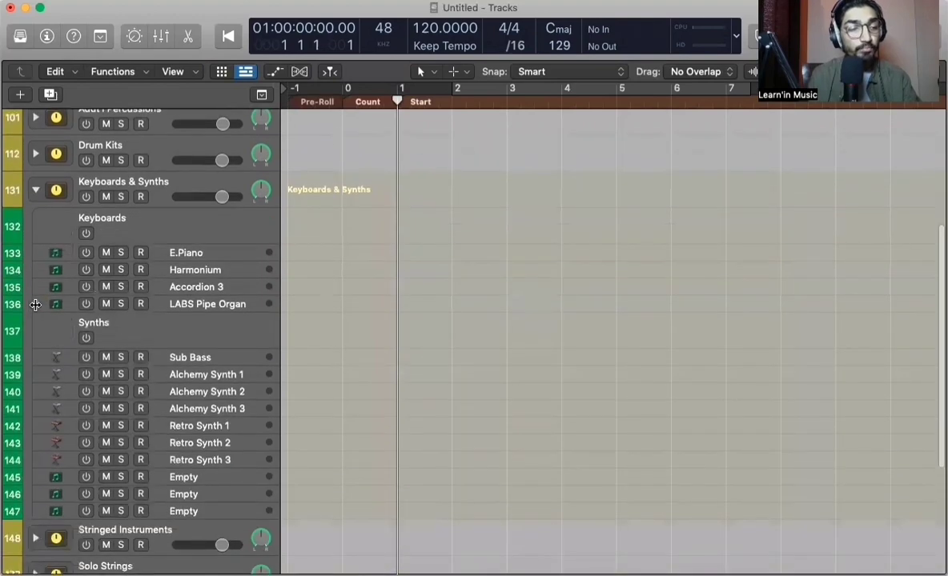